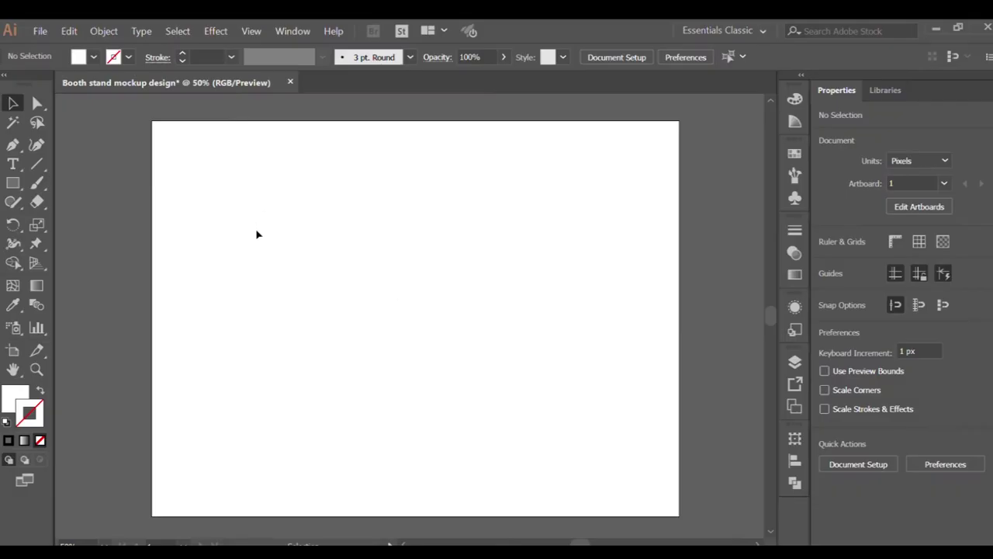
Draw the white header board rectangle and centre it horizontally on the artboard.
{"action": "scroll", "coordinate": [350, 279], "scroll_direction": "down", "scroll_amount": 1}
{"action": "scroll", "coordinate": [350, 295], "scroll_direction": "down", "scroll_amount": 3}
{"action": "scroll", "coordinate": [350, 295], "scroll_direction": "down", "scroll_amount": 2}
{"action": "key", "text": "m"}
{"action": "scroll", "coordinate": [252, 301], "scroll_direction": "down", "scroll_amount": 1}
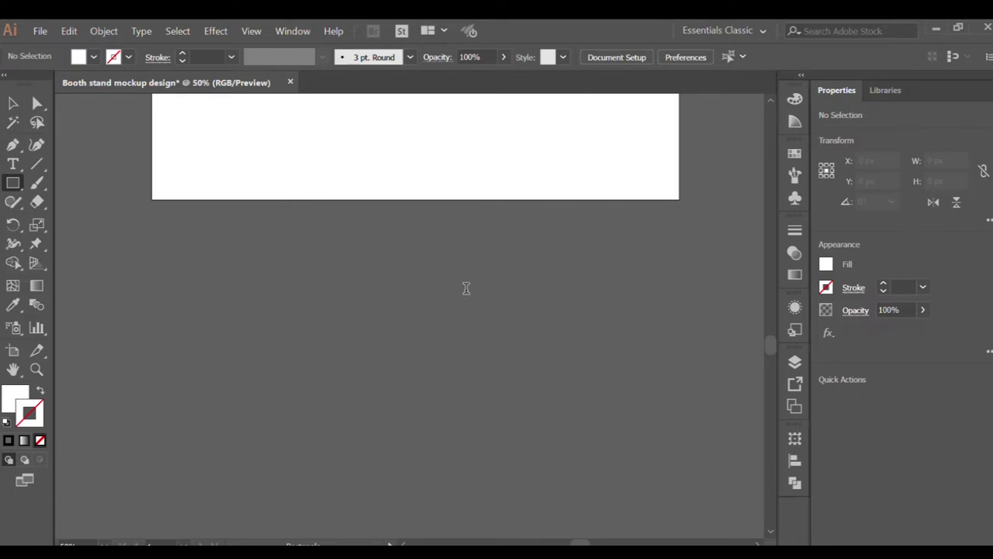
{"action": "left_click_drag", "start_coordinate": [262, 295], "coordinate": [391, 336]}
{"action": "key", "text": "v"}
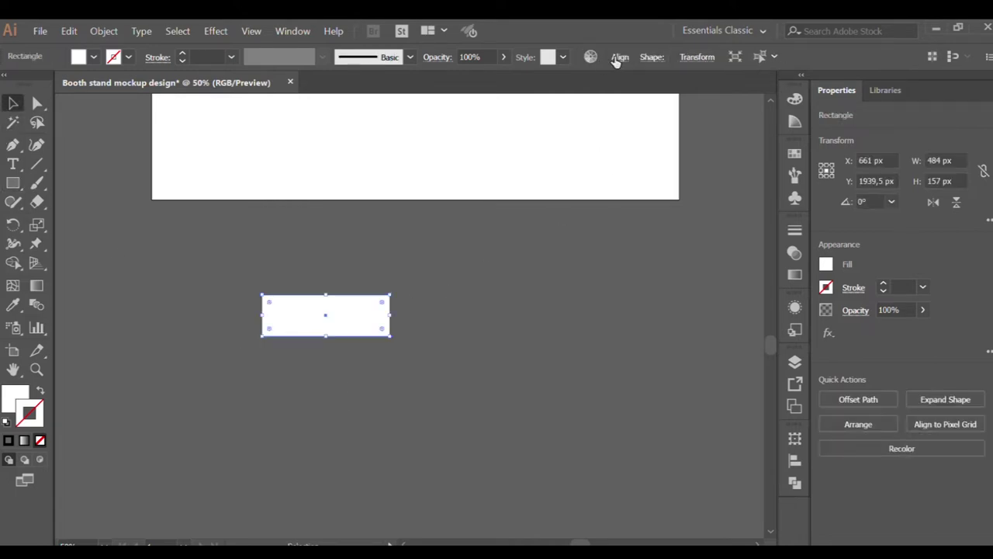
{"action": "left_click", "coordinate": [617, 60]}
{"action": "left_click", "coordinate": [520, 101]}
{"action": "left_click", "coordinate": [464, 371]}
Draw a tall thin 17 × 519 px white post beneath the header's left side.
{"action": "scroll", "coordinate": [462, 372], "scroll_direction": "up", "scroll_amount": 2}
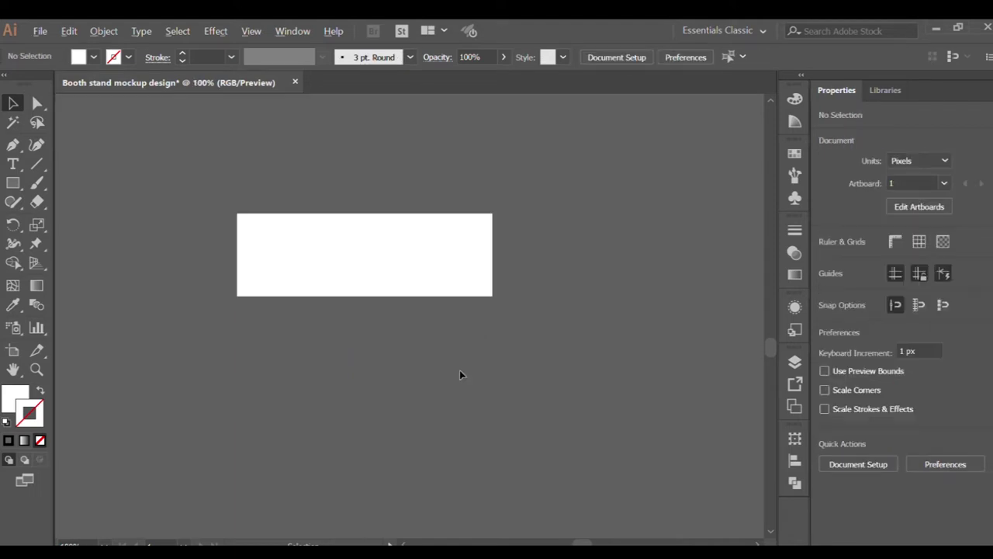
{"action": "left_click", "coordinate": [11, 183]}
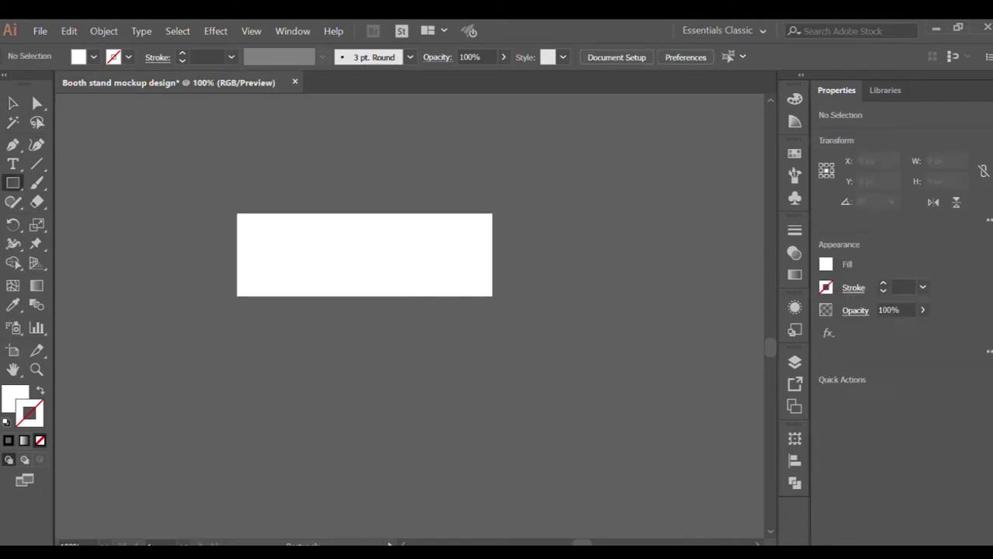
{"action": "left_click_drag", "start_coordinate": [243, 361], "coordinate": [252, 555]}
{"action": "key", "text": "v"}
{"action": "scroll", "coordinate": [267, 275], "scroll_direction": "down", "scroll_amount": 2}
{"action": "scroll", "coordinate": [268, 274], "scroll_direction": "down", "scroll_amount": 1}
{"action": "mouse_move", "coordinate": [247, 303]}
{"action": "left_mouse_down"}
{"action": "mouse_move", "coordinate": [256, 208]}
{"action": "mouse_move", "coordinate": [465, 217]}
{"action": "left_mouse_up"}
Duplicate the post to the right side and group the two posts.
{"action": "left_click_drag", "start_coordinate": [235, 237], "coordinate": [469, 290]}
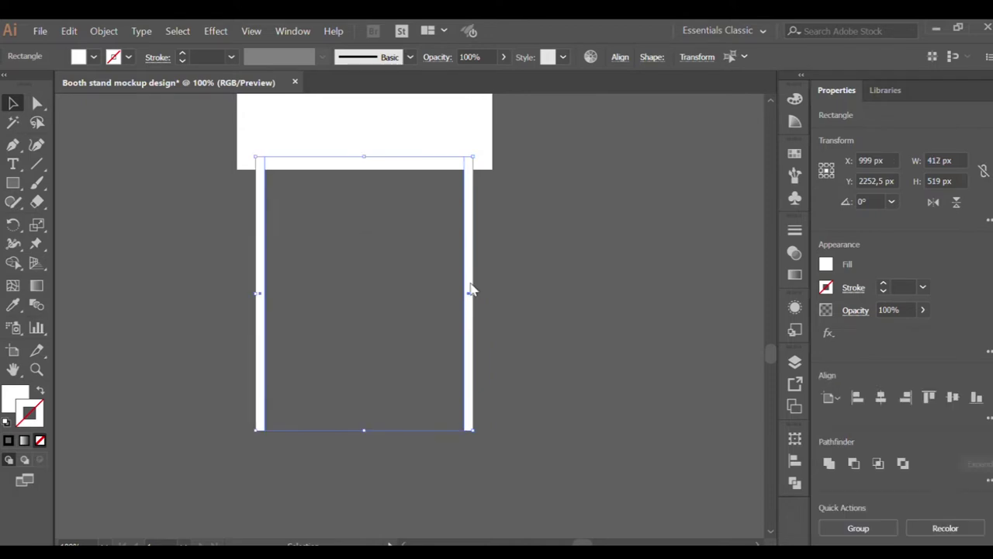
{"action": "key", "text": "ctrl+g"}
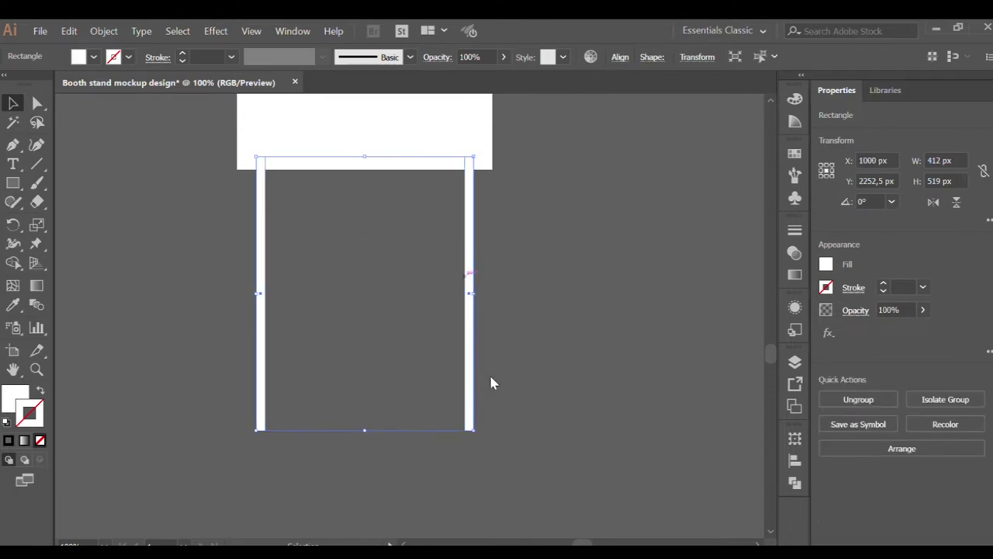
{"action": "left_click", "coordinate": [401, 359]}
{"action": "key", "text": "ctrl+minus"}
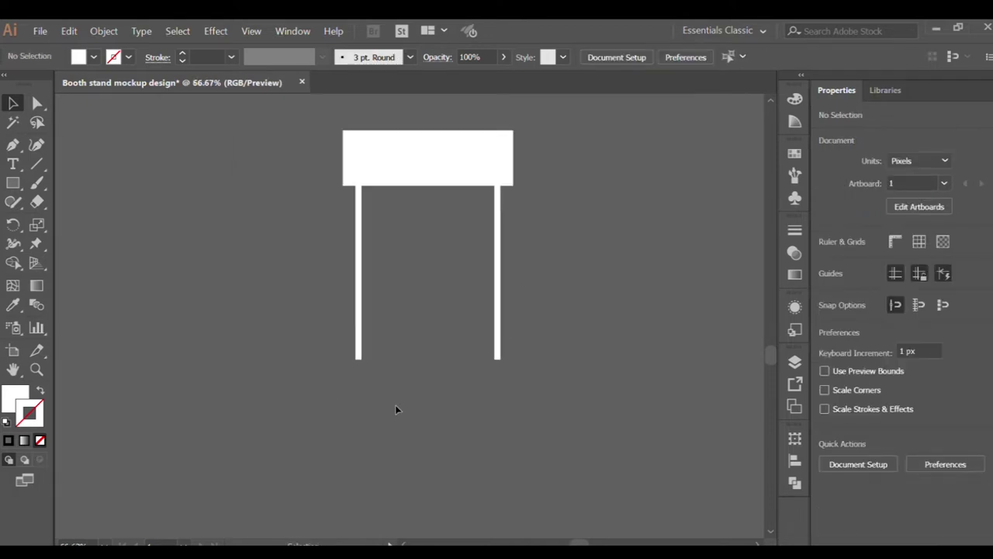
Create a white 482 × 58 px base rectangle and move it up to meet the posts.
{"action": "scroll", "coordinate": [392, 403], "scroll_direction": "down", "scroll_amount": 1}
{"action": "scroll", "coordinate": [429, 392], "scroll_direction": "up", "scroll_amount": 1}
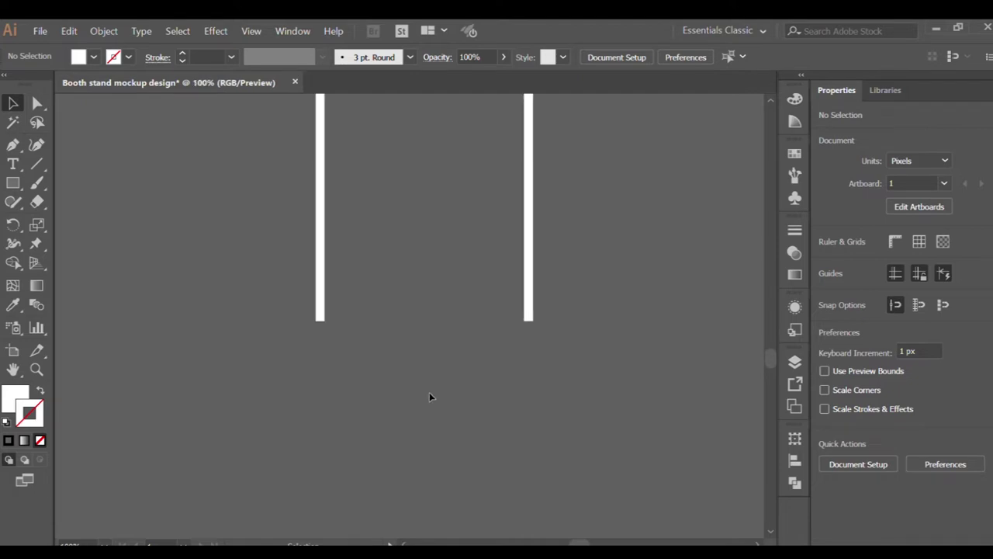
{"action": "scroll", "coordinate": [429, 392], "scroll_direction": "up", "scroll_amount": 3}
{"action": "left_click", "coordinate": [12, 182]}
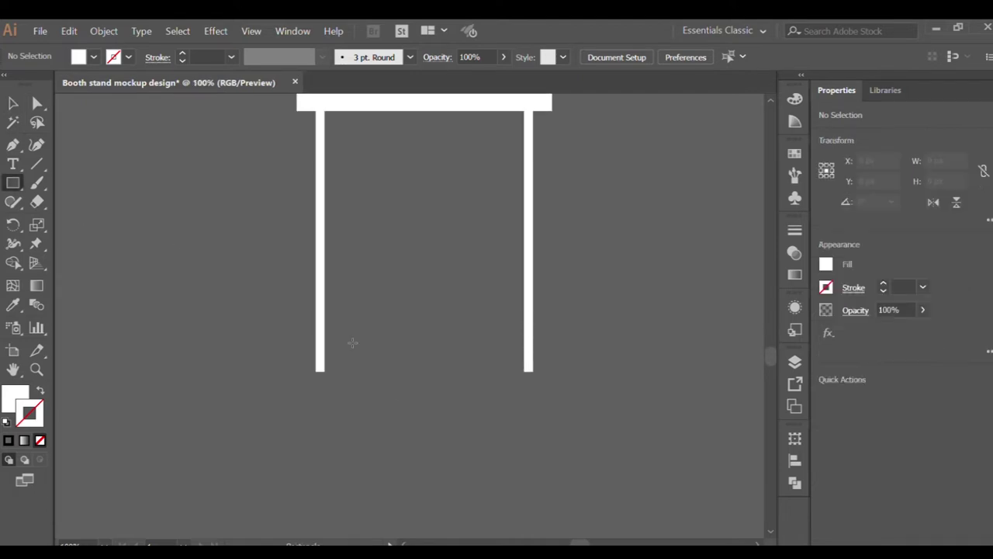
{"action": "scroll", "coordinate": [381, 365], "scroll_direction": "down", "scroll_amount": 2}
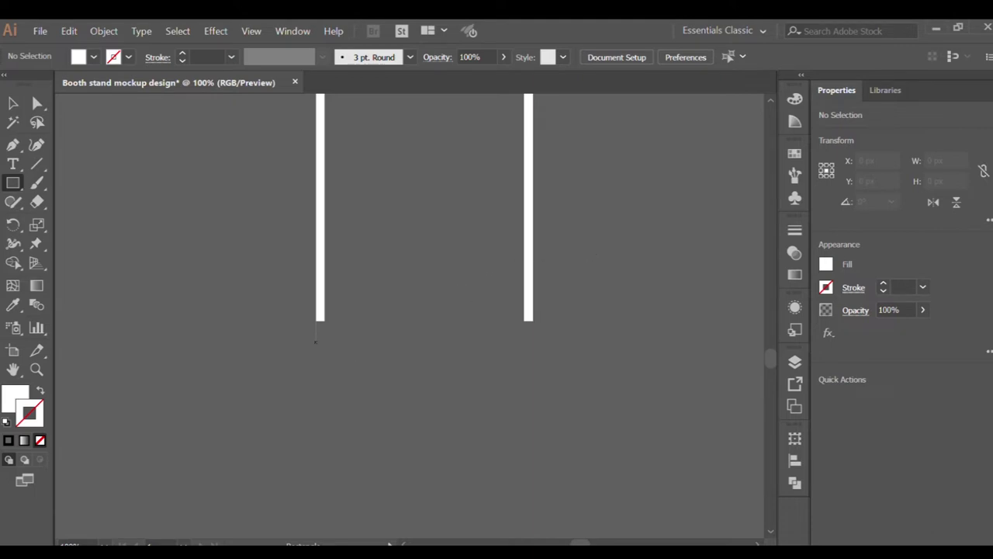
{"action": "key", "text": "Return"}
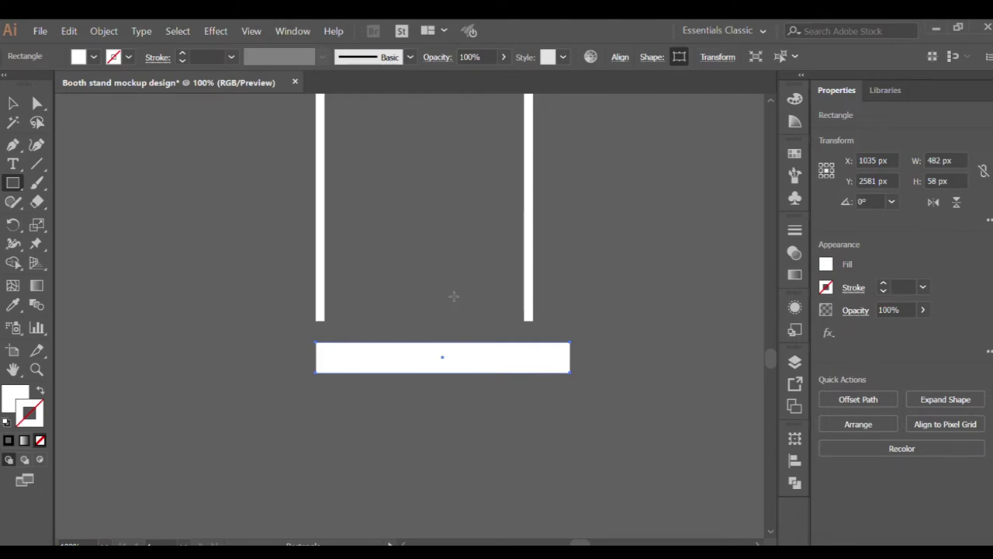
{"action": "key", "text": "v"}
{"action": "left_click_drag", "start_coordinate": [381, 356], "coordinate": [366, 318]}
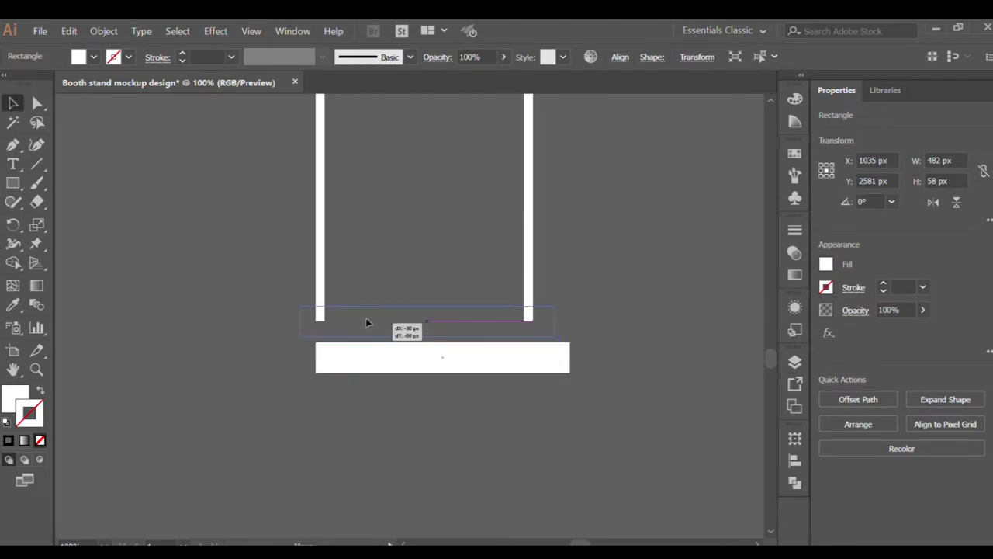
{"action": "left_click", "coordinate": [380, 354]}
Fill both posts black.
{"action": "scroll", "coordinate": [380, 354], "scroll_direction": "up", "scroll_amount": 1}
{"action": "left_click", "coordinate": [353, 314]}
{"action": "left_click_drag", "start_coordinate": [249, 187], "coordinate": [597, 218]}
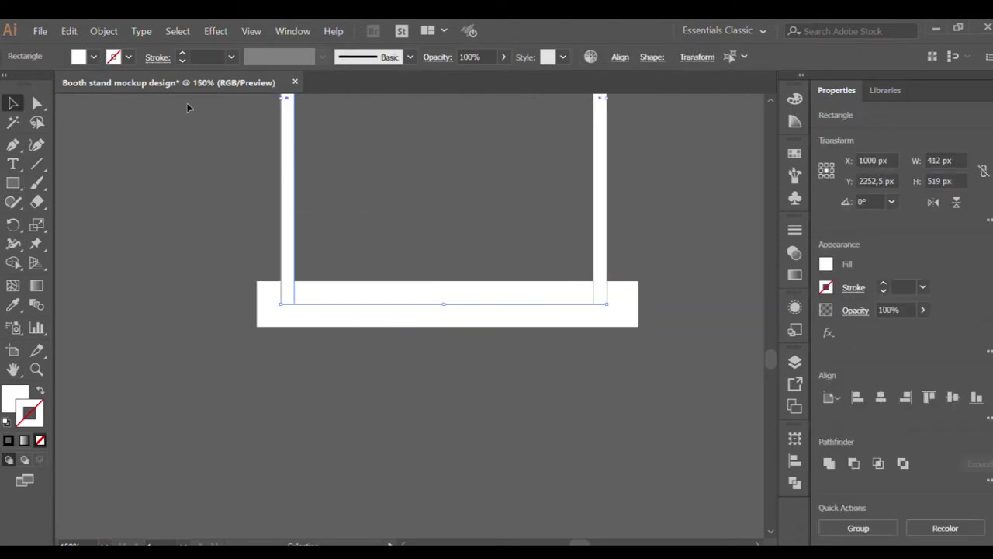
{"action": "left_click", "coordinate": [413, 299]}
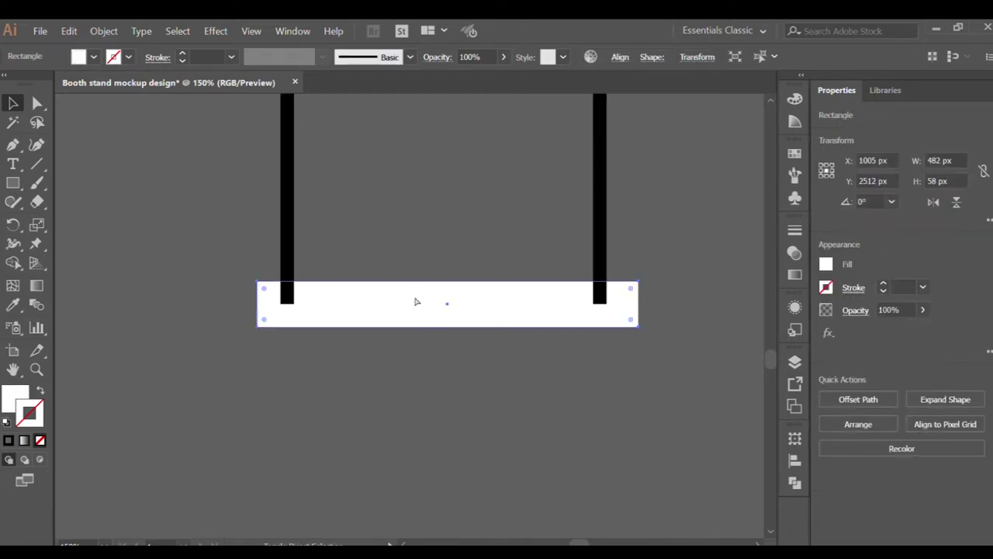
Draw a small oval at the left post's foot and give it the posts' black fill.
{"action": "key", "text": "m"}
{"action": "key", "text": "l"}
{"action": "scroll", "coordinate": [272, 290], "scroll_direction": "up", "scroll_amount": 4}
{"action": "left_click_drag", "start_coordinate": [285, 324], "coordinate": [351, 339]}
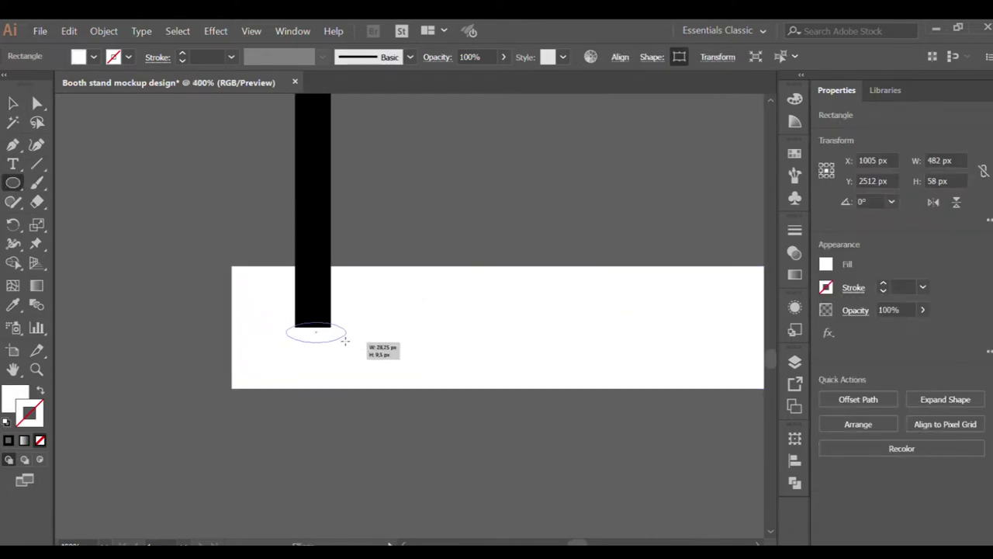
{"action": "key", "text": "i"}
{"action": "left_click", "coordinate": [312, 193]}
{"action": "key", "text": "v"}
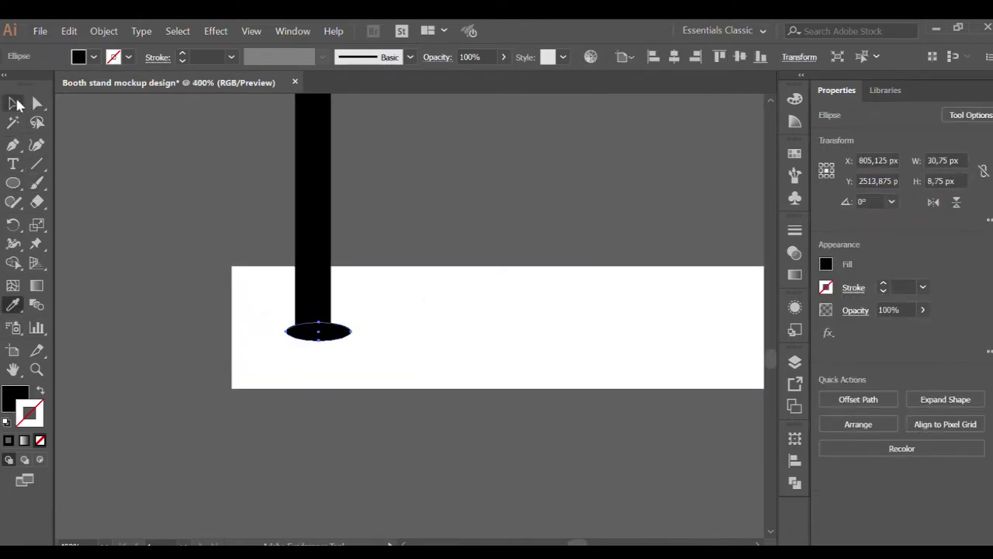
Position the black oval under the left post and copy it under the right post.
{"action": "scroll", "coordinate": [325, 294], "scroll_direction": "up", "scroll_amount": 1}
{"action": "left_click_drag", "start_coordinate": [324, 349], "coordinate": [309, 349]}
{"action": "scroll", "coordinate": [309, 350], "scroll_direction": "down", "scroll_amount": 4}
{"action": "left_click_drag", "start_coordinate": [221, 350], "coordinate": [533, 349]}
{"action": "left_click", "coordinate": [381, 270]}
{"action": "scroll", "coordinate": [346, 343], "scroll_direction": "down", "scroll_amount": 1}
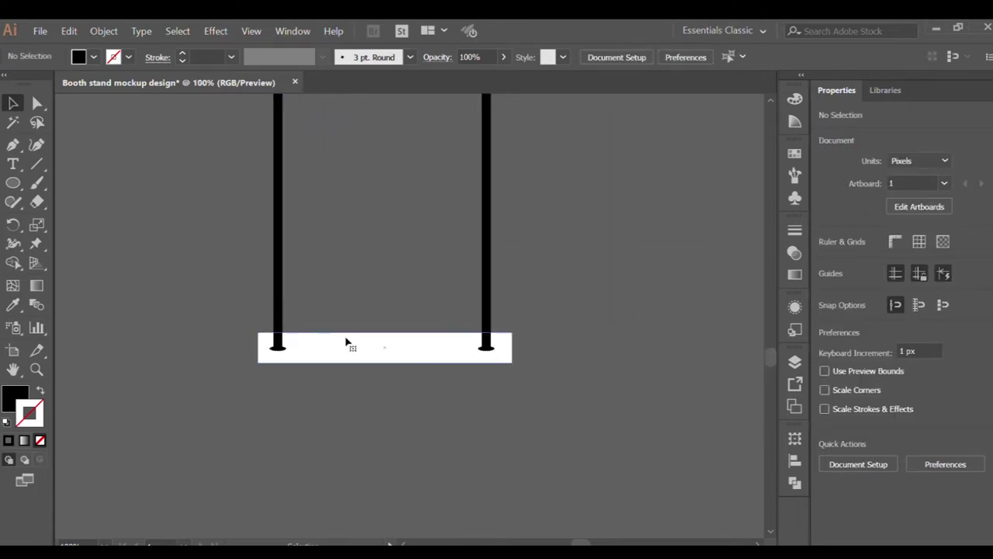
{"action": "scroll", "coordinate": [346, 343], "scroll_direction": "up", "scroll_amount": 2}
{"action": "left_click", "coordinate": [339, 354]}
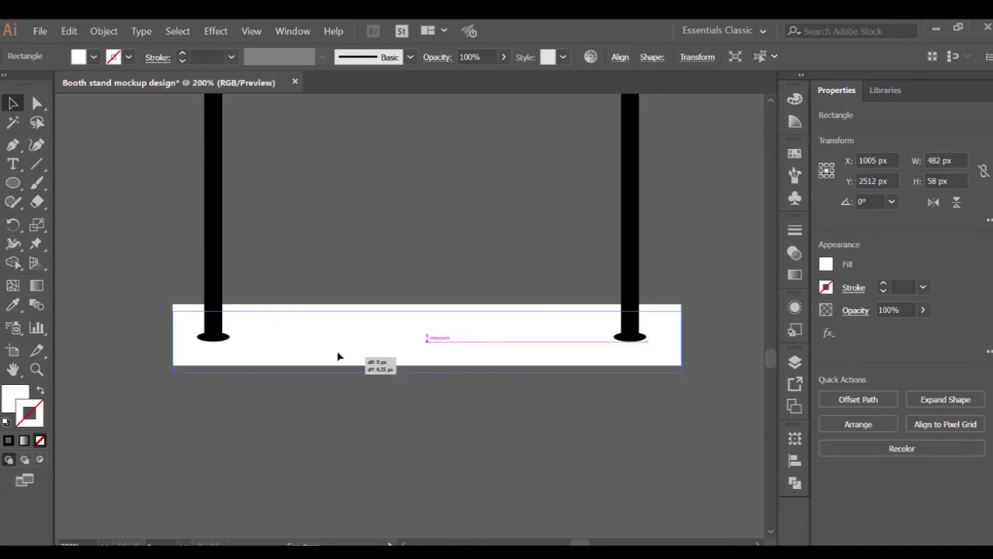
Nudge the base down and pull its top corners inward into a trapezoid.
{"action": "left_click_drag", "start_coordinate": [339, 355], "coordinate": [339, 361]}
{"action": "key", "text": "a"}
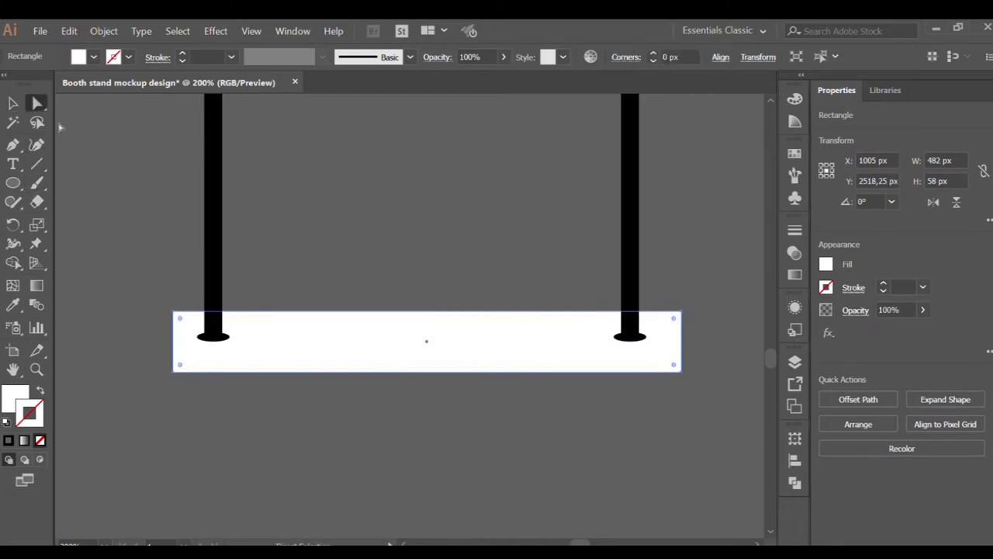
{"action": "scroll", "coordinate": [195, 293], "scroll_direction": "up", "scroll_amount": 1}
{"action": "left_click_drag", "start_coordinate": [156, 316], "coordinate": [168, 318]}
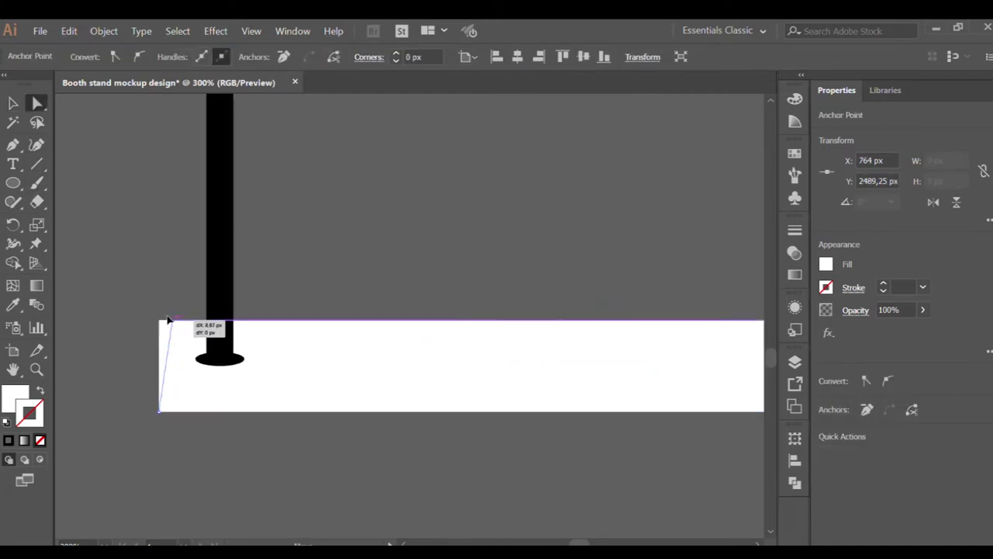
{"action": "scroll", "coordinate": [167, 319], "scroll_direction": "right", "scroll_amount": 2}
{"action": "scroll", "coordinate": [299, 332], "scroll_direction": "down", "scroll_amount": 1}
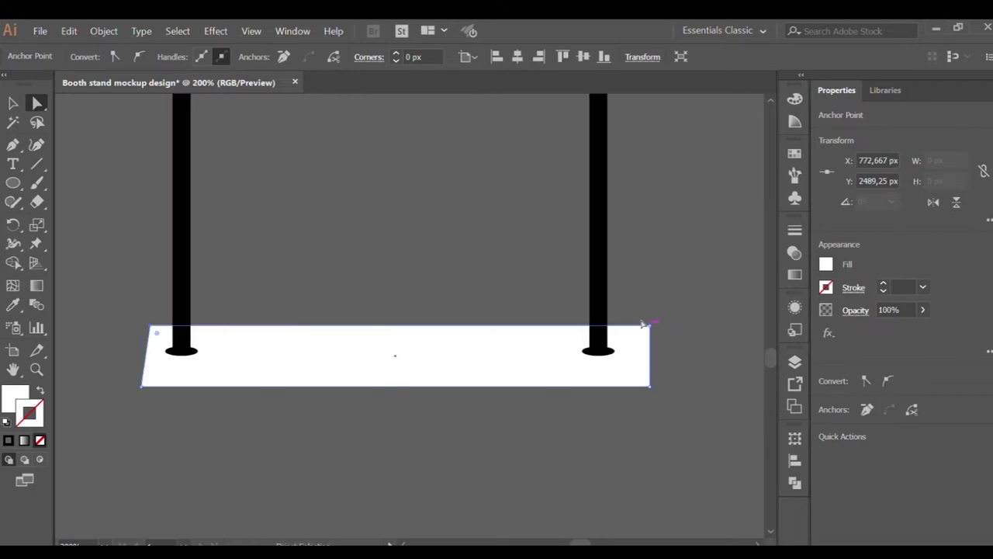
{"action": "left_click_drag", "start_coordinate": [644, 323], "coordinate": [634, 326]}
{"action": "left_click", "coordinate": [380, 278]}
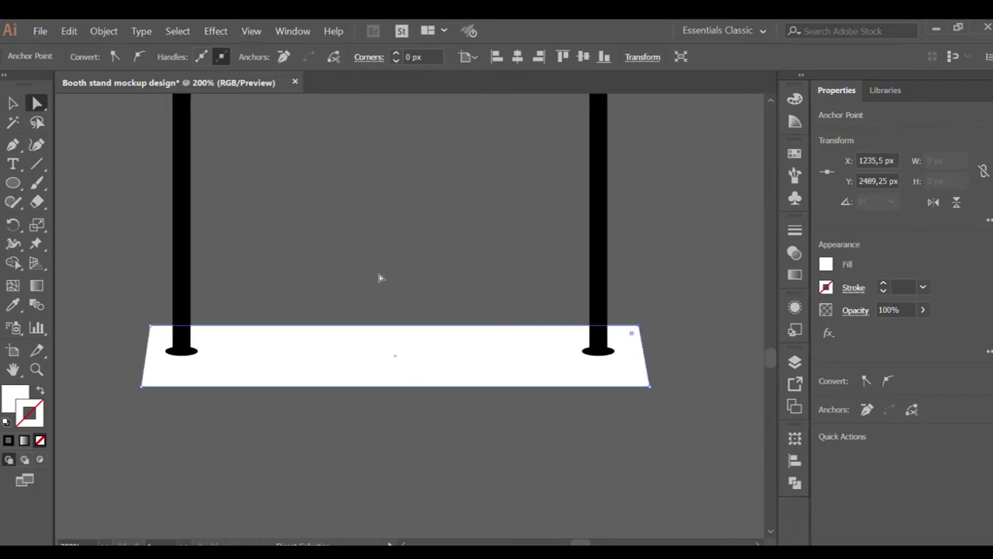
Draw a thin 455 × 8 px strip along the counter's top edge.
{"action": "scroll", "coordinate": [380, 277], "scroll_direction": "down", "scroll_amount": 1}
{"action": "scroll", "coordinate": [379, 277], "scroll_direction": "up", "scroll_amount": 3}
{"action": "key", "text": "v"}
{"action": "scroll", "coordinate": [326, 217], "scroll_direction": "up", "scroll_amount": 1}
{"action": "left_click", "coordinate": [380, 128]}
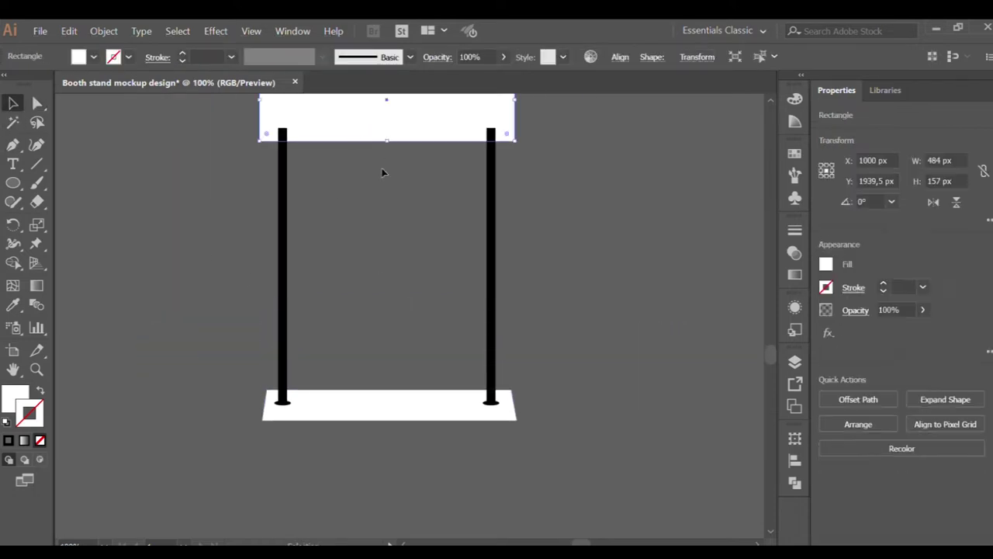
{"action": "left_click", "coordinate": [370, 229]}
{"action": "scroll", "coordinate": [339, 339], "scroll_direction": "down", "scroll_amount": 2}
{"action": "scroll", "coordinate": [339, 339], "scroll_direction": "up", "scroll_amount": 1}
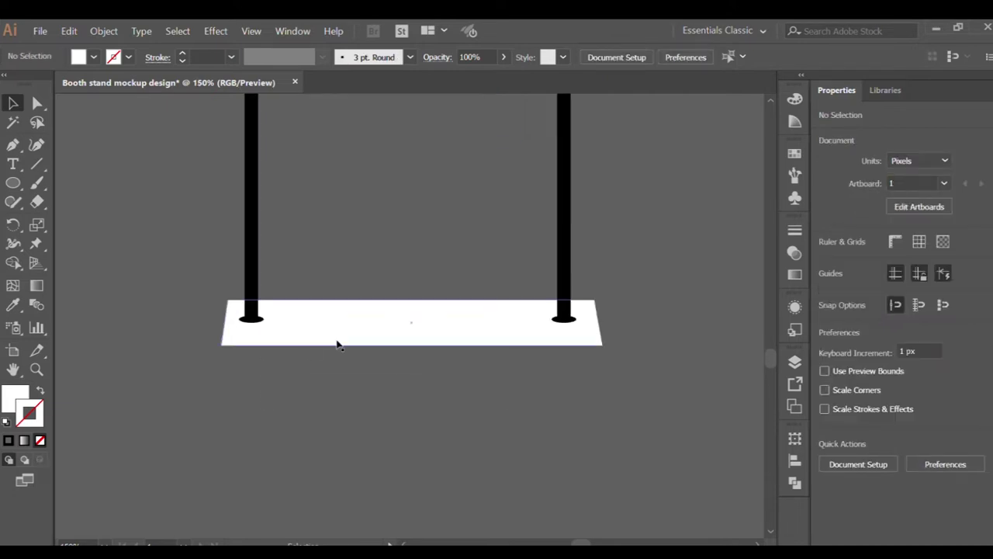
{"action": "scroll", "coordinate": [307, 348], "scroll_direction": "up", "scroll_amount": 1}
{"action": "left_click", "coordinate": [11, 179]}
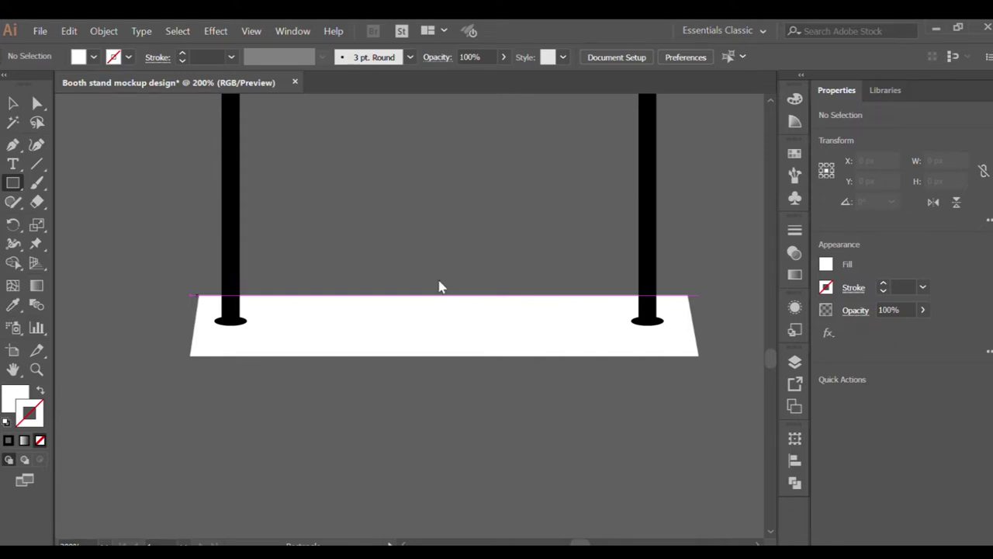
{"action": "left_click_drag", "start_coordinate": [197, 295], "coordinate": [676, 302]}
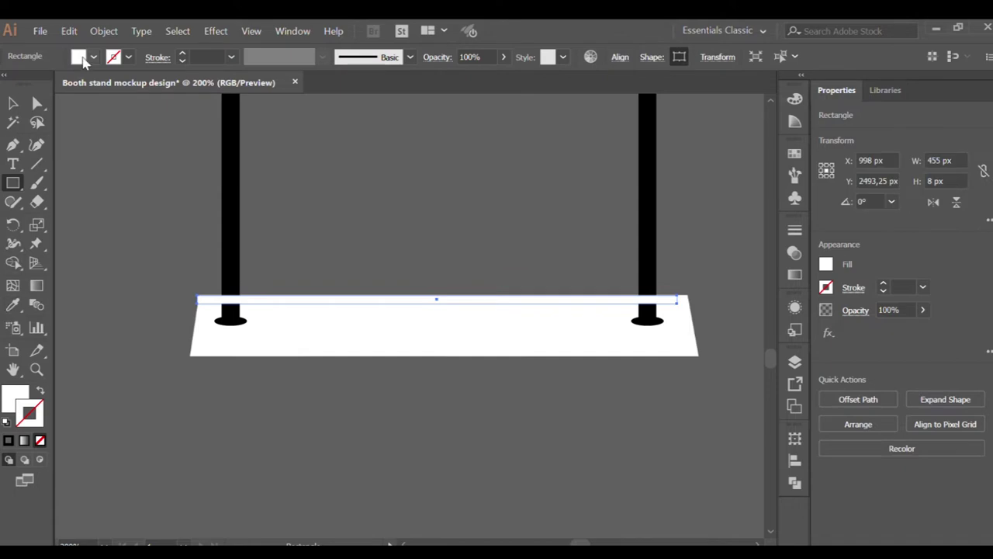
Make the thin strip black and position it on the counter's top edge.
{"action": "key", "text": "v"}
{"action": "key", "text": "ctrl+equal"}
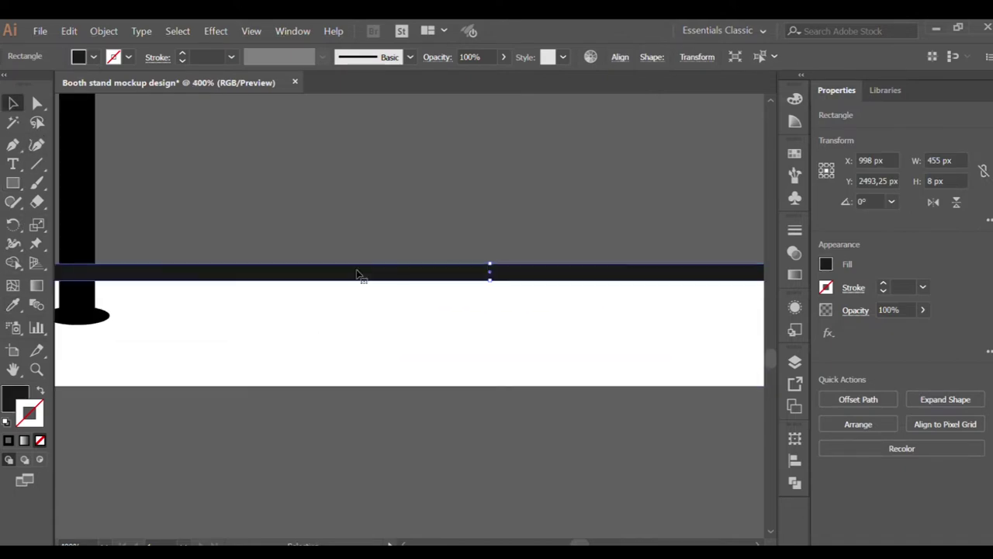
{"action": "scroll", "coordinate": [348, 276], "scroll_direction": "left", "scroll_amount": 3}
{"action": "mouse_move", "coordinate": [349, 276]}
{"action": "left_mouse_down"}
{"action": "mouse_move", "coordinate": [355, 235]}
{"action": "mouse_move", "coordinate": [345, 258]}
{"action": "left_mouse_up"}
{"action": "scroll", "coordinate": [345, 259], "scroll_direction": "down", "scroll_amount": 3}
{"action": "scroll", "coordinate": [388, 255], "scroll_direction": "down", "scroll_amount": 1}
{"action": "scroll", "coordinate": [577, 268], "scroll_direction": "up", "scroll_amount": 6}
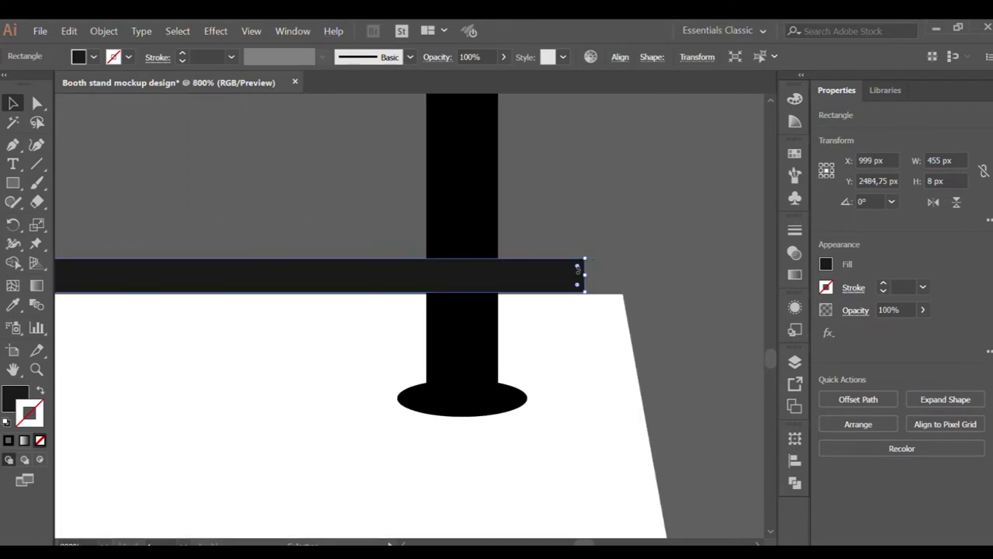
{"action": "scroll", "coordinate": [582, 272], "scroll_direction": "down", "scroll_amount": 3}
{"action": "scroll", "coordinate": [543, 271], "scroll_direction": "down", "scroll_amount": 2}
{"action": "left_click_drag", "start_coordinate": [465, 270], "coordinate": [471, 270]}
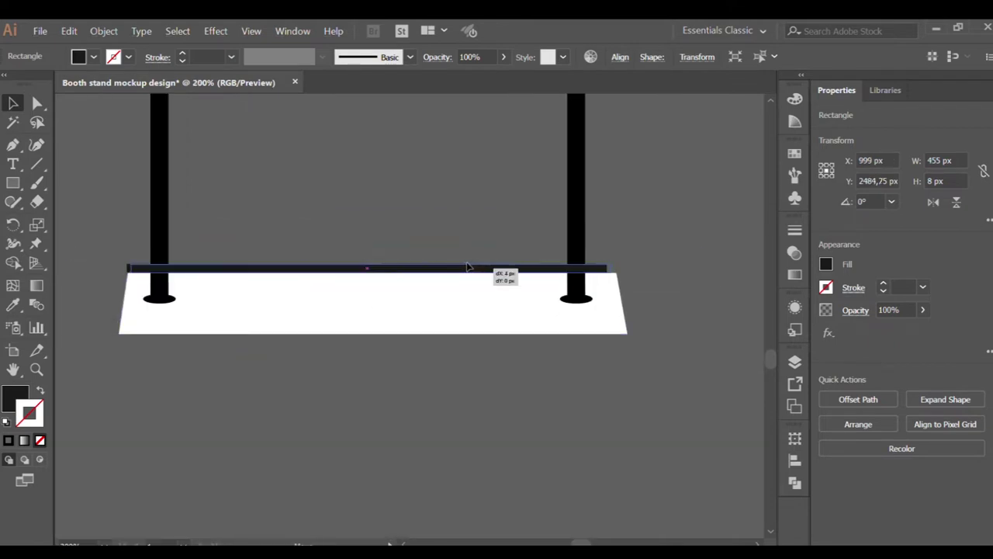
{"action": "left_click", "coordinate": [357, 215]}
Nudge the counter left and adjust its top corners to line up with the strip's ends.
{"action": "left_click", "coordinate": [481, 328]}
{"action": "key", "text": "Left"}
{"action": "key", "text": "Left"}
{"action": "key", "text": "Left"}
{"action": "left_click", "coordinate": [401, 177]}
{"action": "left_click", "coordinate": [36, 102]}
{"action": "scroll", "coordinate": [120, 275], "scroll_direction": "up", "scroll_amount": 2}
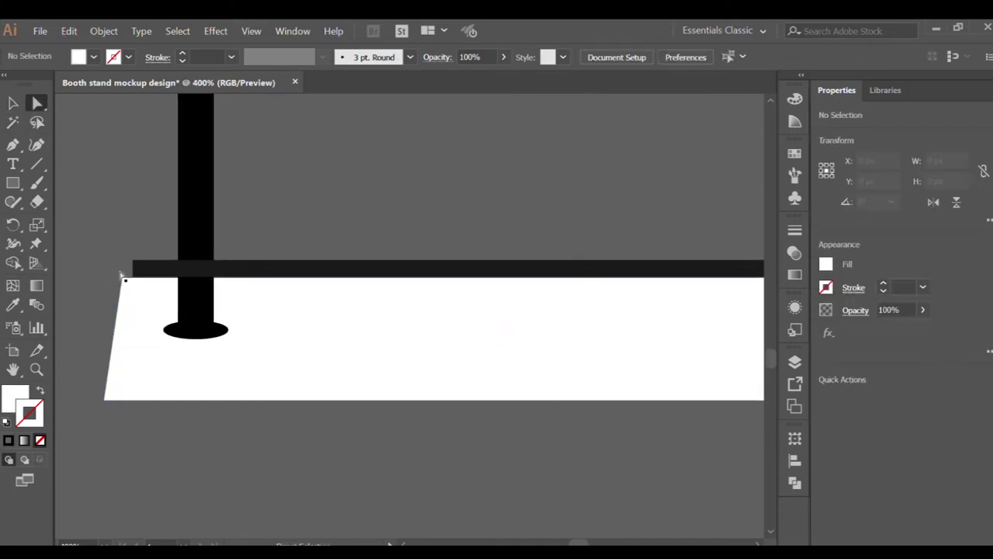
{"action": "left_click_drag", "start_coordinate": [120, 273], "coordinate": [132, 277]}
{"action": "scroll", "coordinate": [616, 305], "scroll_direction": "down", "scroll_amount": 2}
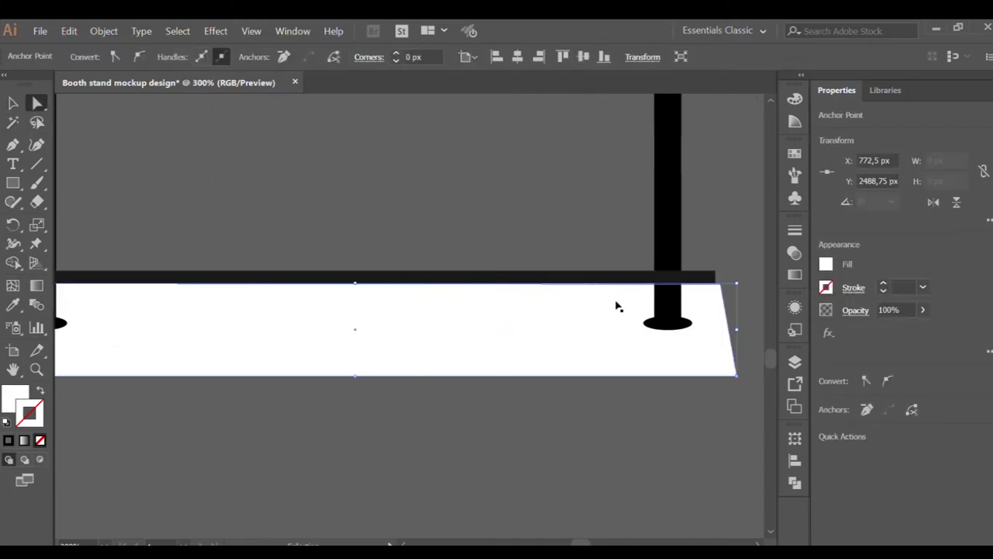
{"action": "scroll", "coordinate": [650, 284], "scroll_direction": "up", "scroll_amount": 4}
{"action": "left_click_drag", "start_coordinate": [644, 286], "coordinate": [623, 286]}
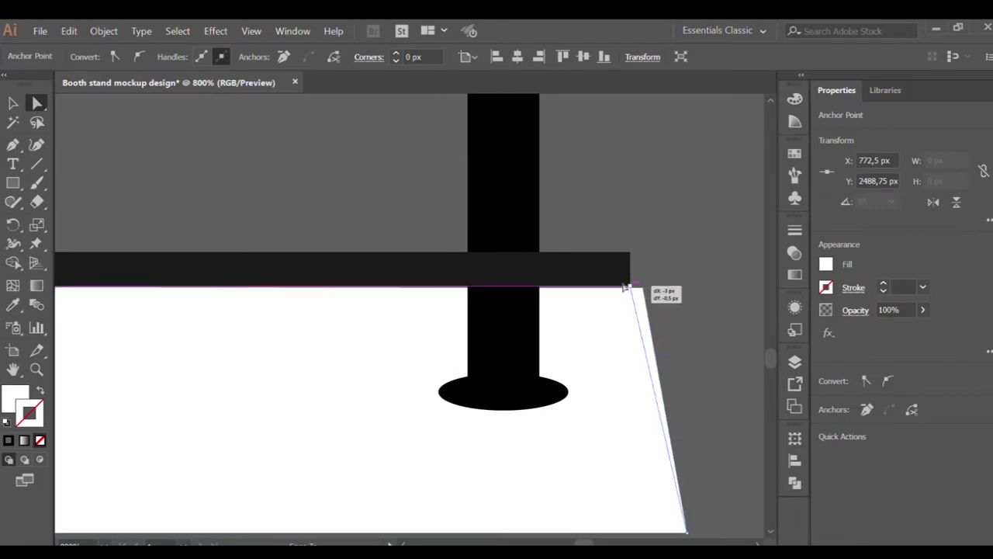
{"action": "left_click_drag", "start_coordinate": [623, 288], "coordinate": [625, 287]}
{"action": "key", "text": "v"}
{"action": "left_click", "coordinate": [316, 197]}
Select the thin dark back bar to check its placement, then deselect it.
{"action": "scroll", "coordinate": [404, 219], "scroll_direction": "down", "scroll_amount": 3}
{"action": "scroll", "coordinate": [403, 219], "scroll_direction": "down", "scroll_amount": 2}
{"action": "scroll", "coordinate": [516, 368], "scroll_direction": "down", "scroll_amount": 2}
{"action": "scroll", "coordinate": [421, 244], "scroll_direction": "up", "scroll_amount": 1}
{"action": "left_click", "coordinate": [415, 250]}
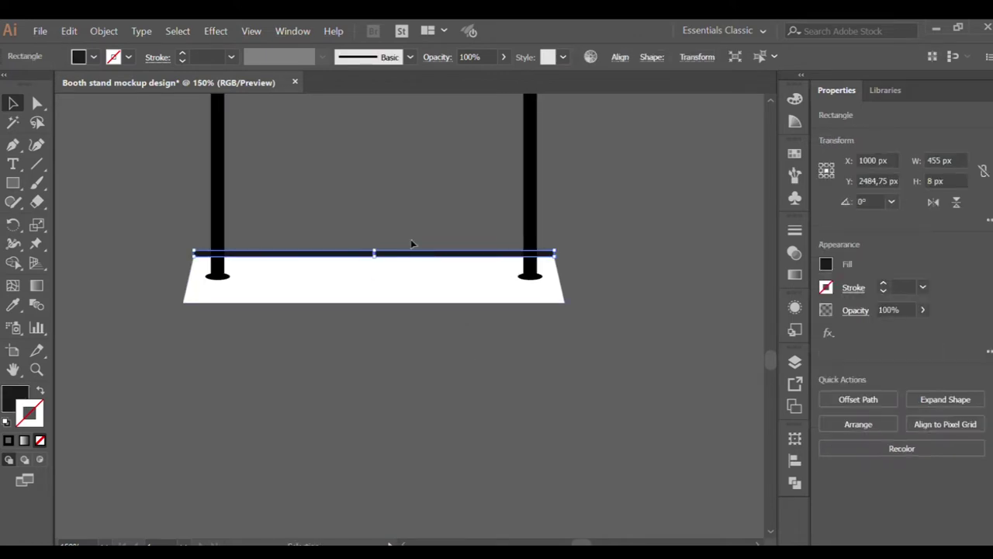
{"action": "left_click", "coordinate": [404, 217]}
{"action": "scroll", "coordinate": [402, 208], "scroll_direction": "down", "scroll_amount": 1}
{"action": "scroll", "coordinate": [404, 206], "scroll_direction": "left", "scroll_amount": 2}
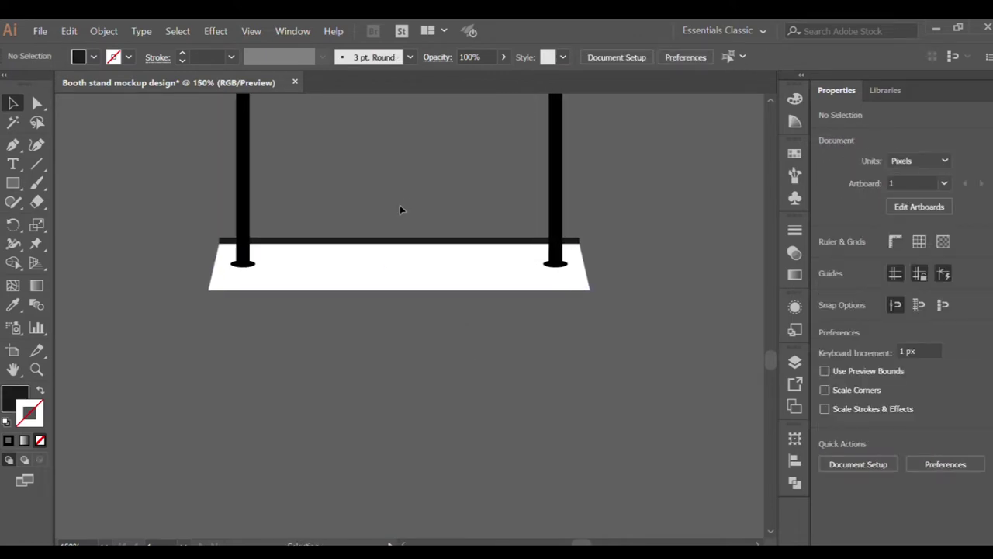
{"action": "scroll", "coordinate": [406, 203], "scroll_direction": "left", "scroll_amount": 1}
{"action": "scroll", "coordinate": [407, 203], "scroll_direction": "down", "scroll_amount": 1}
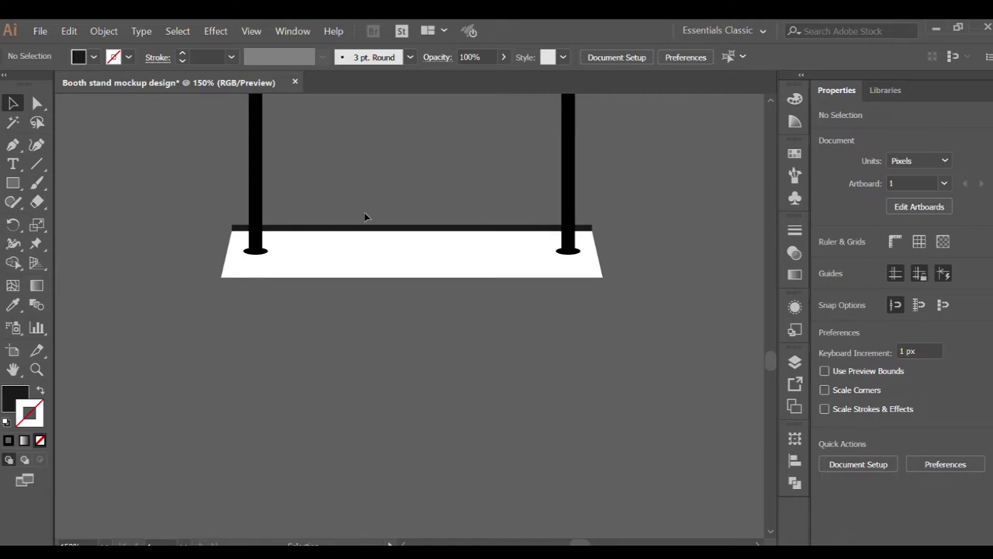
Draw a black rectangle under the white shelf and resize it into a thin front band.
{"action": "key", "text": "m"}
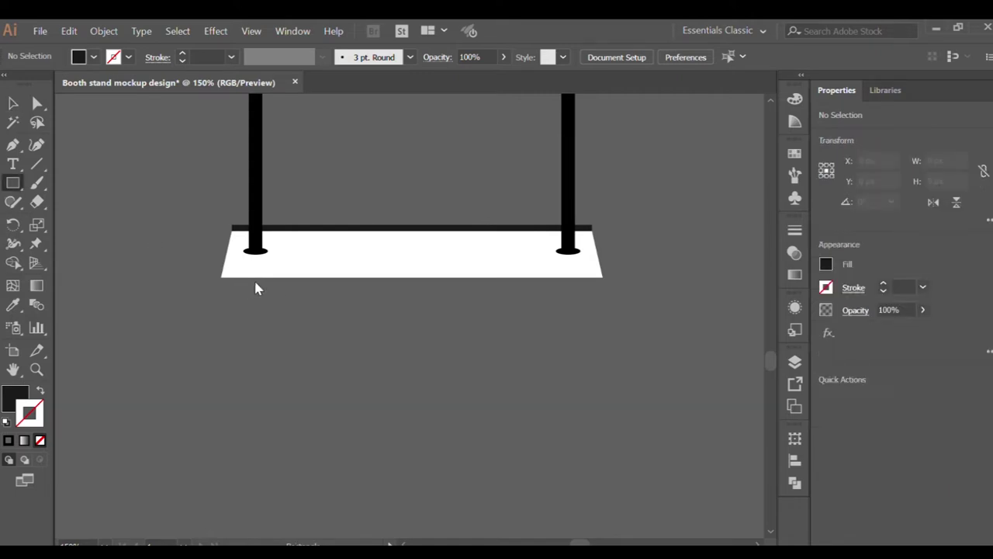
{"action": "left_click_drag", "start_coordinate": [225, 299], "coordinate": [607, 344]}
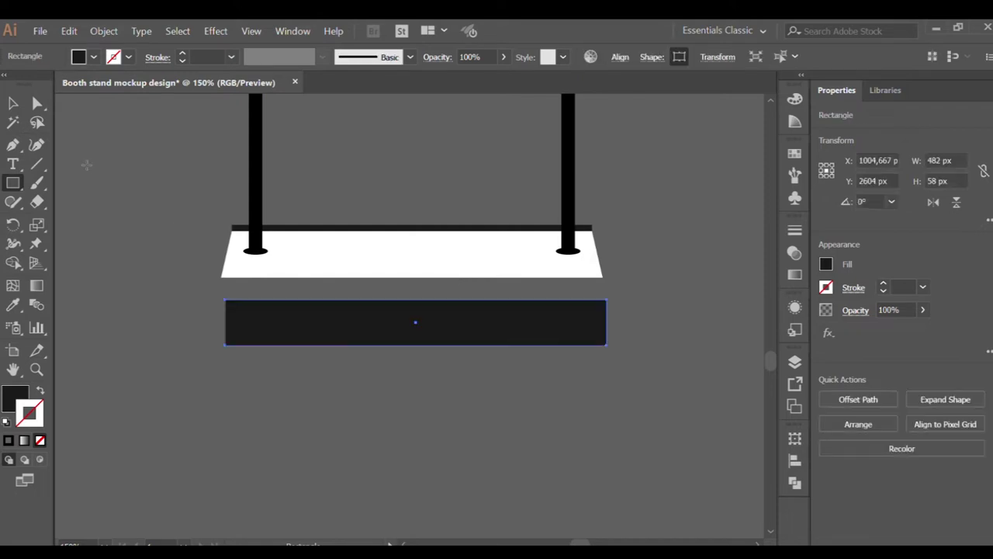
{"action": "key", "text": "v"}
{"action": "mouse_move", "coordinate": [448, 324]}
{"action": "left_mouse_down"}
{"action": "mouse_move", "coordinate": [445, 301]}
{"action": "mouse_move", "coordinate": [411, 303]}
{"action": "left_mouse_up"}
{"action": "left_click", "coordinate": [412, 343]}
{"action": "left_click", "coordinate": [434, 278]}
{"action": "key", "text": "ctrl+plus"}
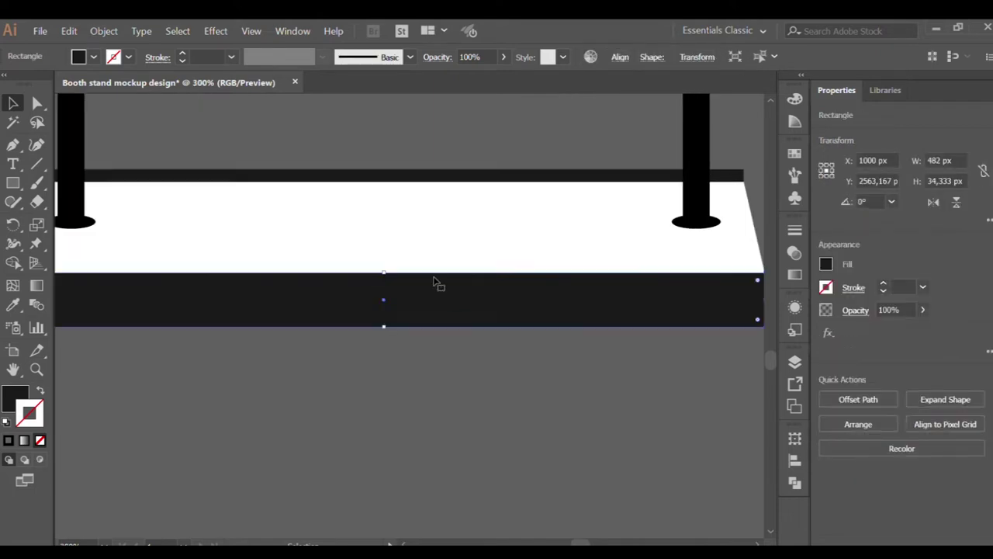
{"action": "key", "text": "ctrl+plus"}
{"action": "left_click_drag", "start_coordinate": [334, 326], "coordinate": [334, 312]}
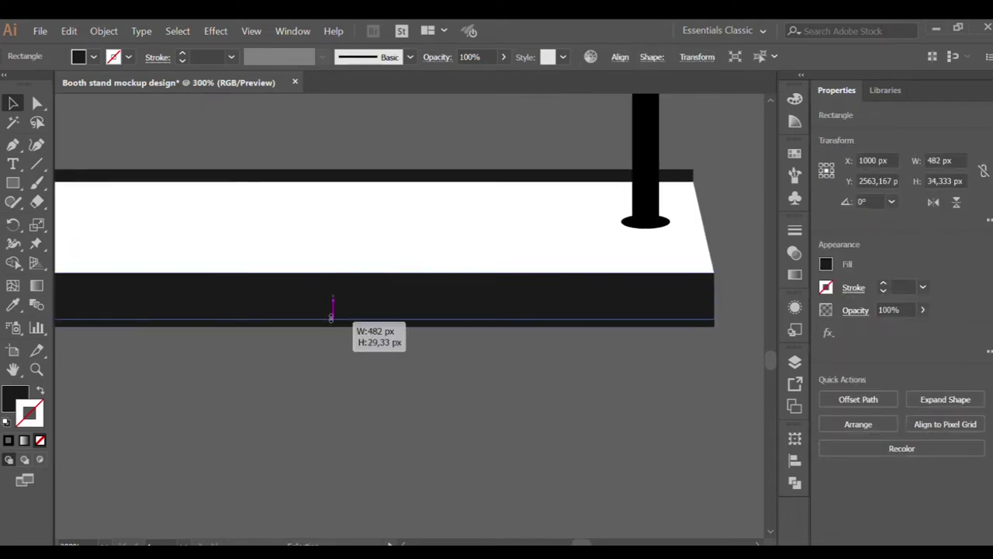
{"action": "left_click", "coordinate": [334, 350]}
{"action": "key", "text": "ctrl+minus"}
{"action": "key", "text": "ctrl+minus"}
{"action": "key", "text": "ctrl+minus"}
{"action": "key", "text": "ctrl+plus"}
{"action": "key", "text": "ctrl+plus"}
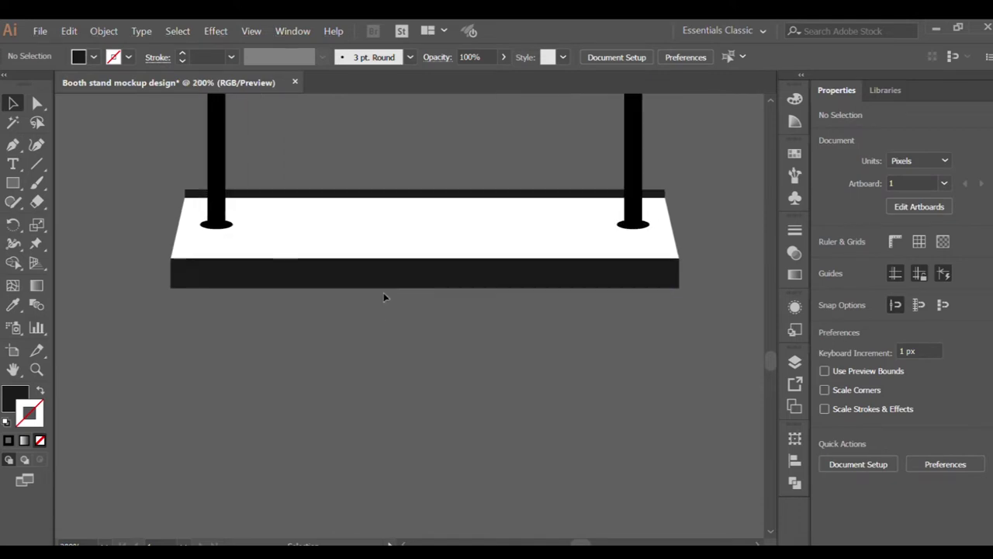
{"action": "left_click", "coordinate": [365, 272]}
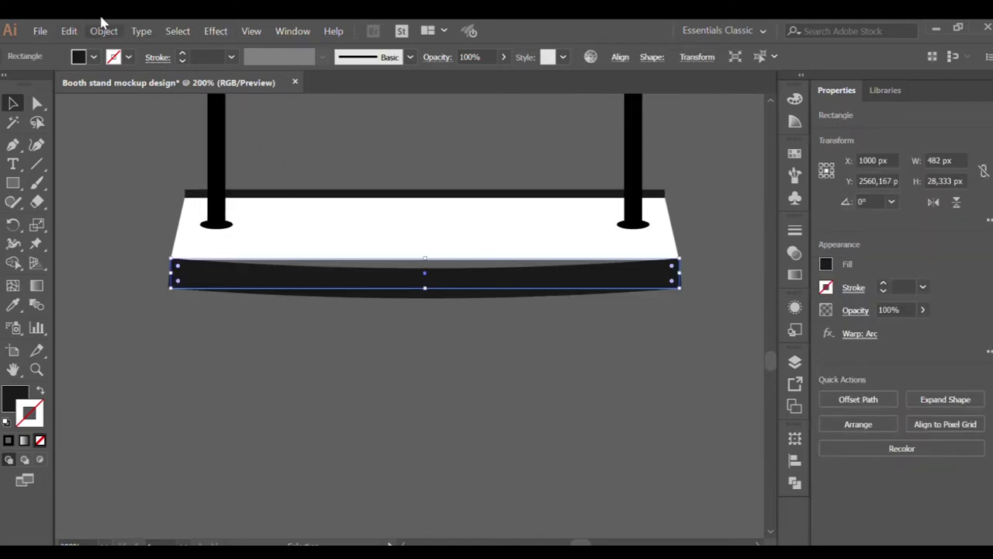
Add a mid anchor on the shelf's bottom edge and pull it down to curve it.
{"action": "left_click", "coordinate": [195, 219]}
{"action": "left_click", "coordinate": [12, 144]}
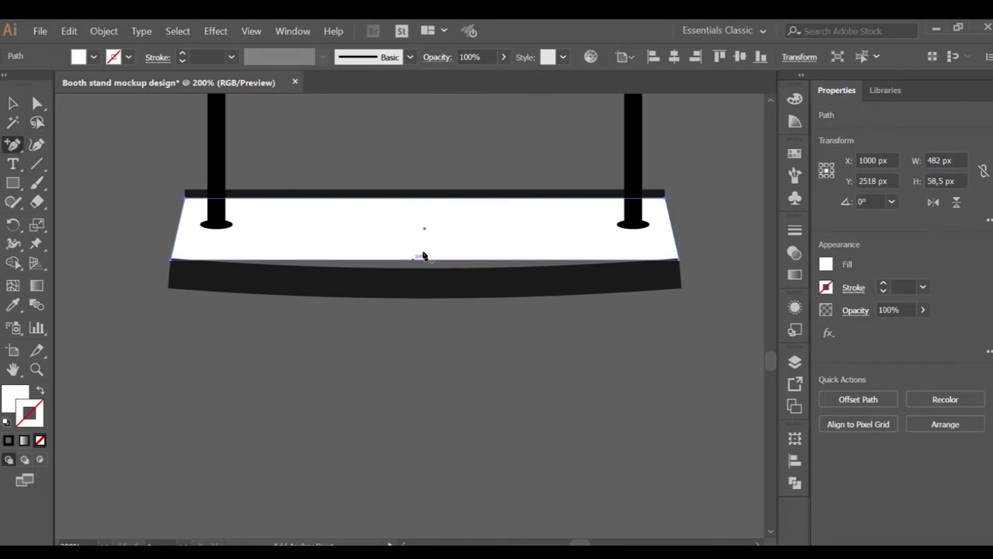
{"action": "scroll", "coordinate": [411, 229], "scroll_direction": "up", "scroll_amount": 1}
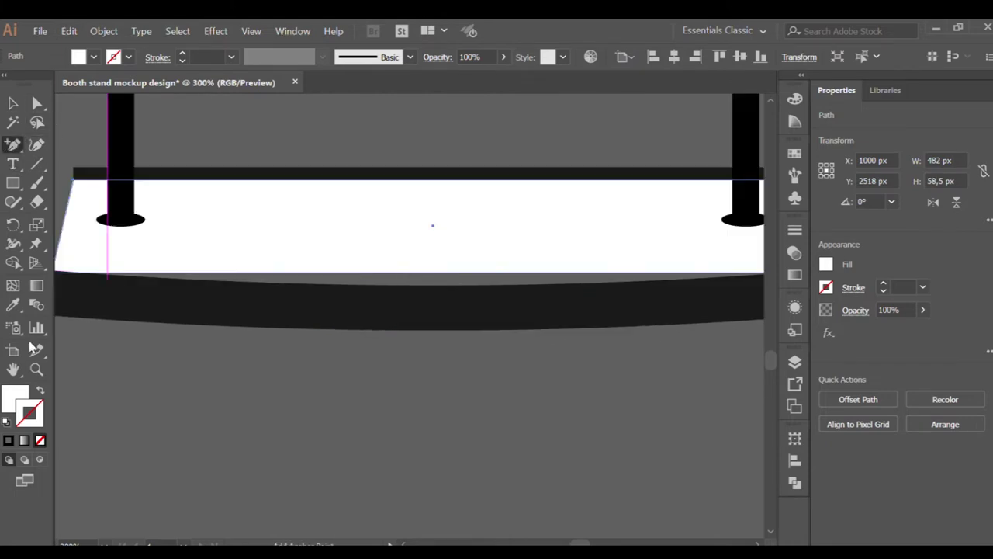
{"action": "left_click", "coordinate": [432, 273]}
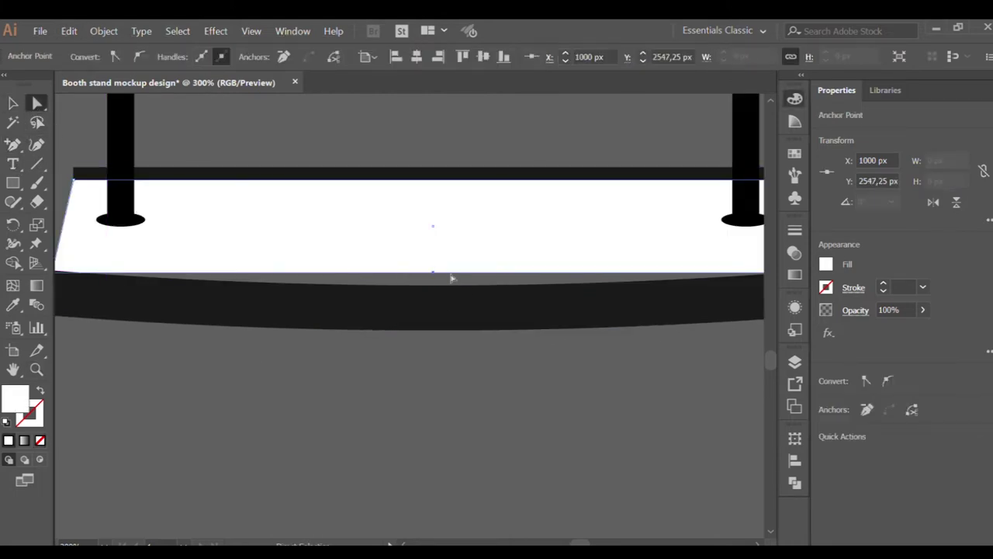
{"action": "mouse_move", "coordinate": [431, 272]}
{"action": "left_mouse_down"}
{"action": "mouse_move", "coordinate": [424, 290]}
{"action": "mouse_move", "coordinate": [427, 282]}
{"action": "left_mouse_up"}
{"action": "left_click", "coordinate": [271, 361]}
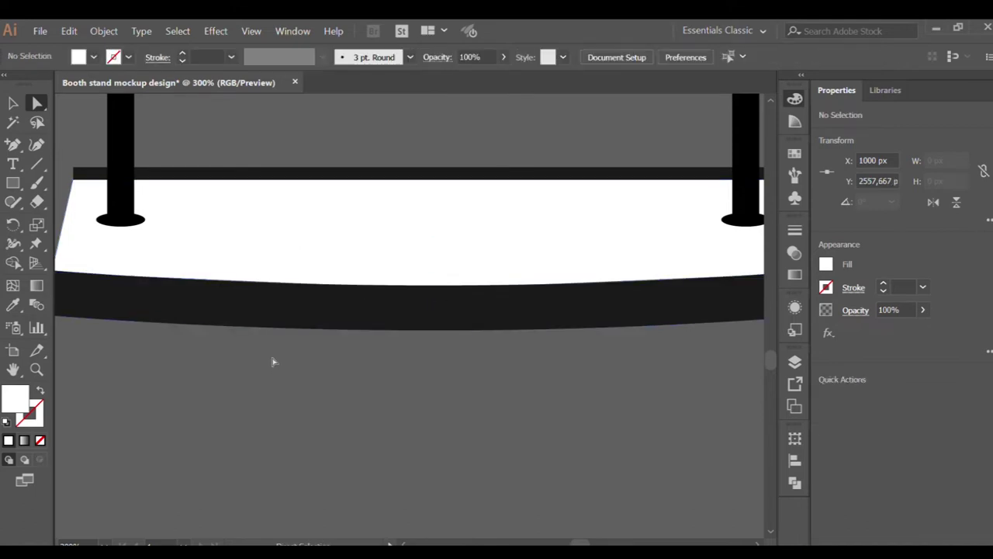
{"action": "scroll", "coordinate": [280, 349], "scroll_direction": "down", "scroll_amount": 2}
{"action": "left_click", "coordinate": [12, 103]}
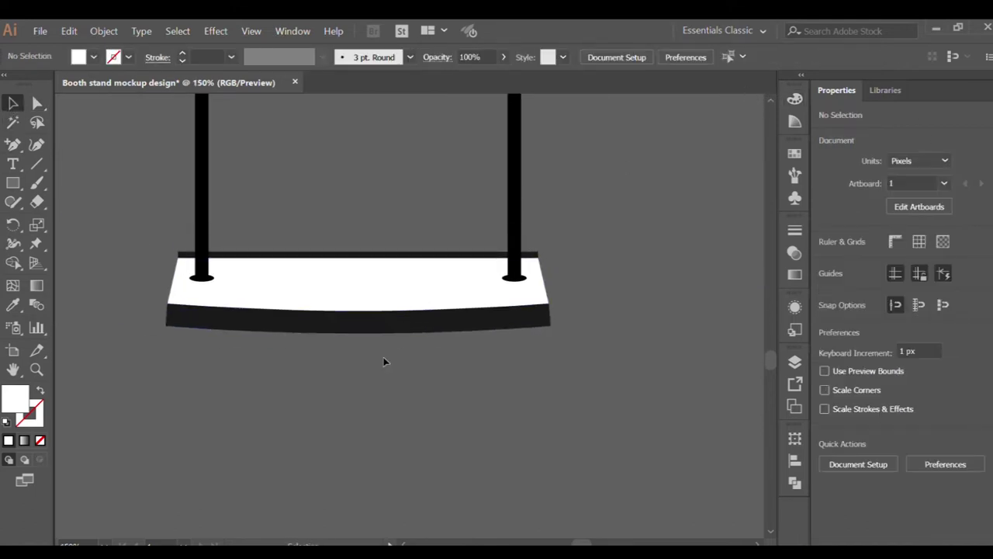
{"action": "scroll", "coordinate": [373, 354], "scroll_direction": "up", "scroll_amount": 1}
Adjust the band's bottom-left and bottom-right corner points with Direct Selection.
{"action": "key", "text": "a"}
{"action": "scroll", "coordinate": [133, 276], "scroll_direction": "up", "scroll_amount": 3}
{"action": "mouse_move", "coordinate": [134, 276]}
{"action": "left_mouse_down"}
{"action": "mouse_move", "coordinate": [122, 278]}
{"action": "mouse_move", "coordinate": [135, 276]}
{"action": "left_mouse_up"}
{"action": "scroll", "coordinate": [124, 236], "scroll_direction": "up", "scroll_amount": 2}
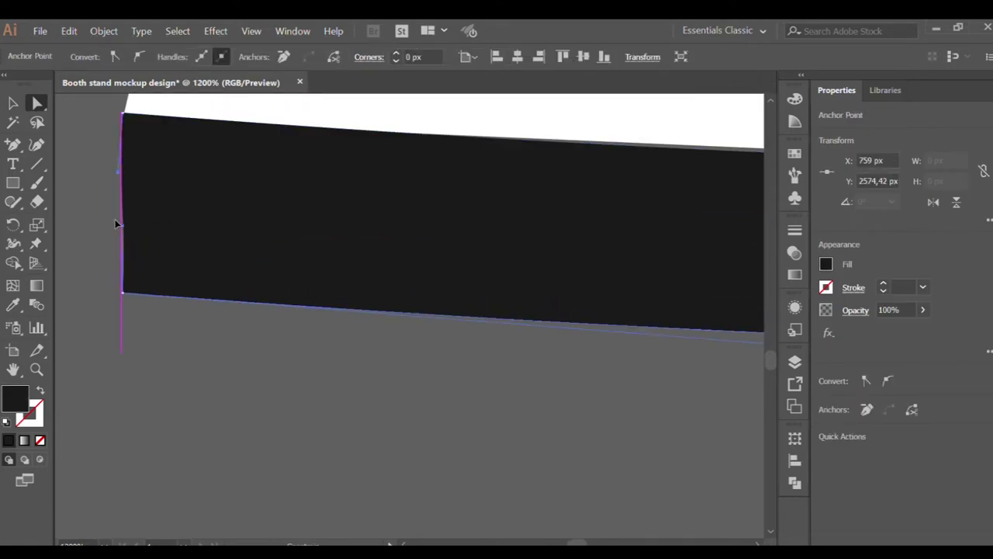
{"action": "scroll", "coordinate": [119, 181], "scroll_direction": "down", "scroll_amount": 1}
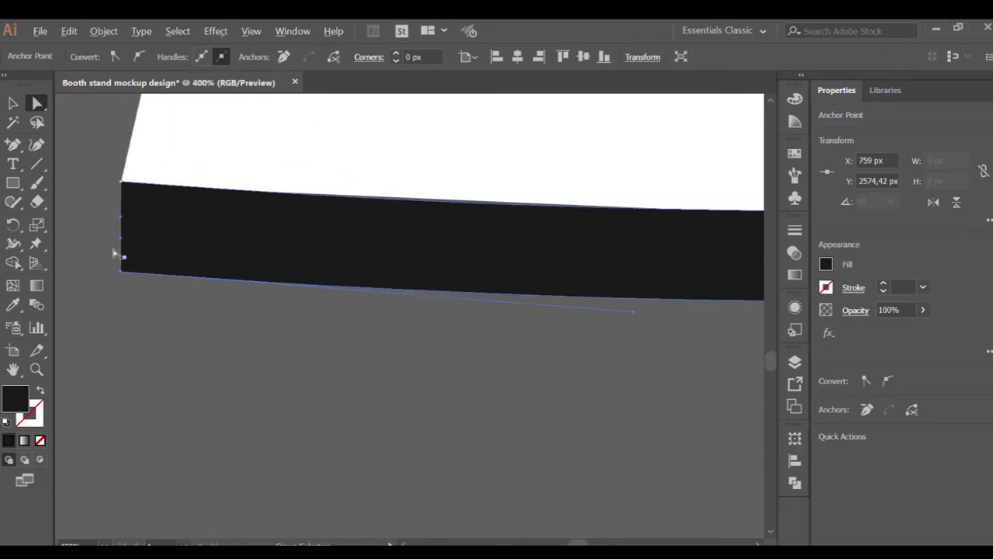
{"action": "scroll", "coordinate": [116, 257], "scroll_direction": "down", "scroll_amount": 2}
{"action": "scroll", "coordinate": [513, 287], "scroll_direction": "up", "scroll_amount": 3}
{"action": "left_click_drag", "start_coordinate": [513, 286], "coordinate": [508, 284]}
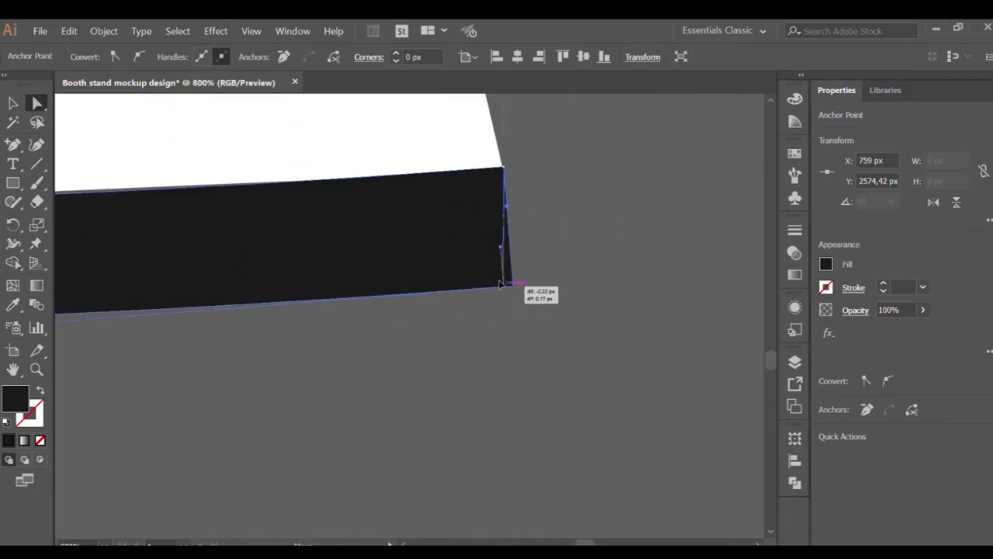
Make the band's right edge vertical and fit its top-right corner to the shelf.
{"action": "scroll", "coordinate": [496, 232], "scroll_direction": "up", "scroll_amount": 1}
{"action": "scroll", "coordinate": [492, 263], "scroll_direction": "up", "scroll_amount": 1}
{"action": "left_click_drag", "start_coordinate": [500, 262], "coordinate": [499, 211]}
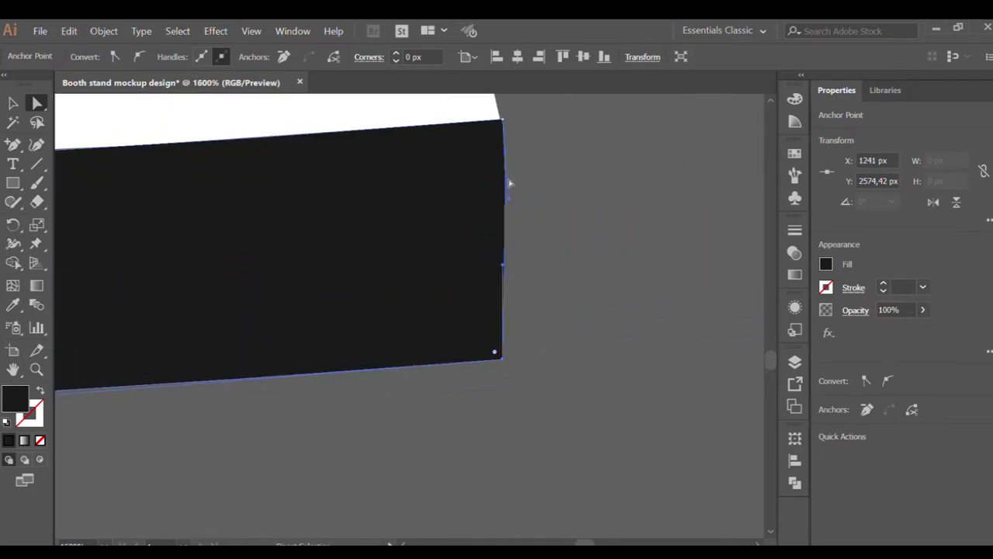
{"action": "left_click_drag", "start_coordinate": [502, 121], "coordinate": [503, 119]}
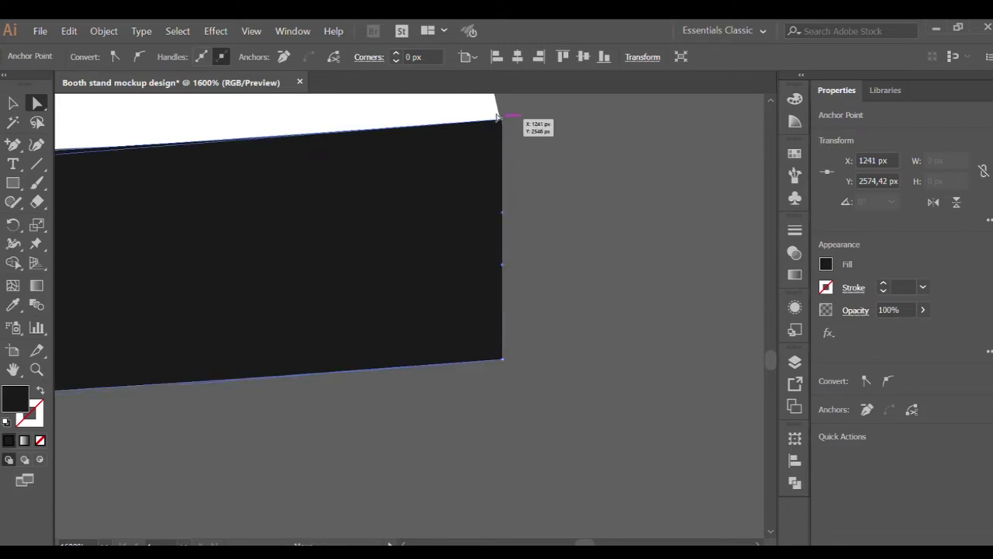
{"action": "left_click", "coordinate": [521, 249]}
{"action": "scroll", "coordinate": [520, 264], "scroll_direction": "down", "scroll_amount": 1}
{"action": "scroll", "coordinate": [520, 260], "scroll_direction": "down", "scroll_amount": 1}
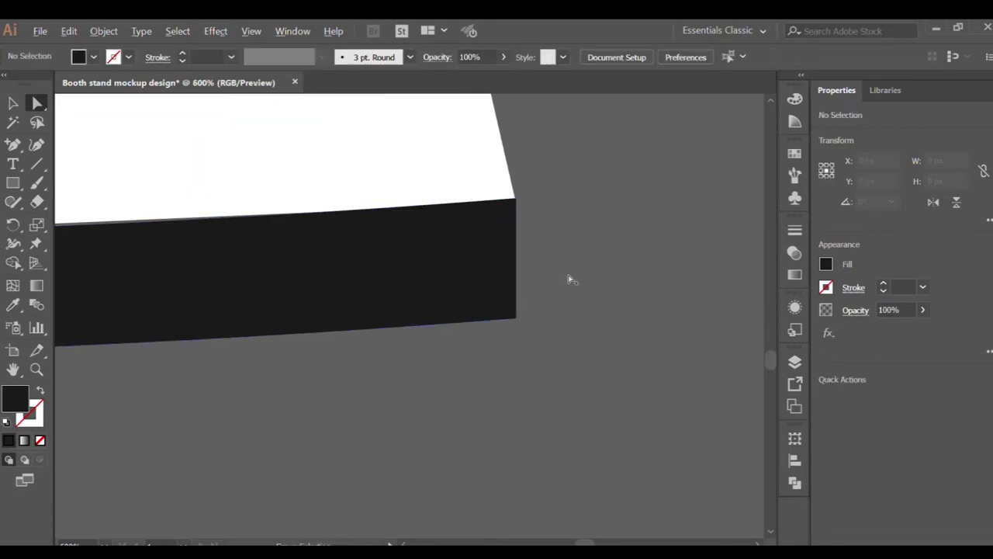
{"action": "scroll", "coordinate": [567, 277], "scroll_direction": "down", "scroll_amount": 4}
{"action": "key", "text": "v"}
{"action": "scroll", "coordinate": [349, 166], "scroll_direction": "left", "scroll_amount": 2}
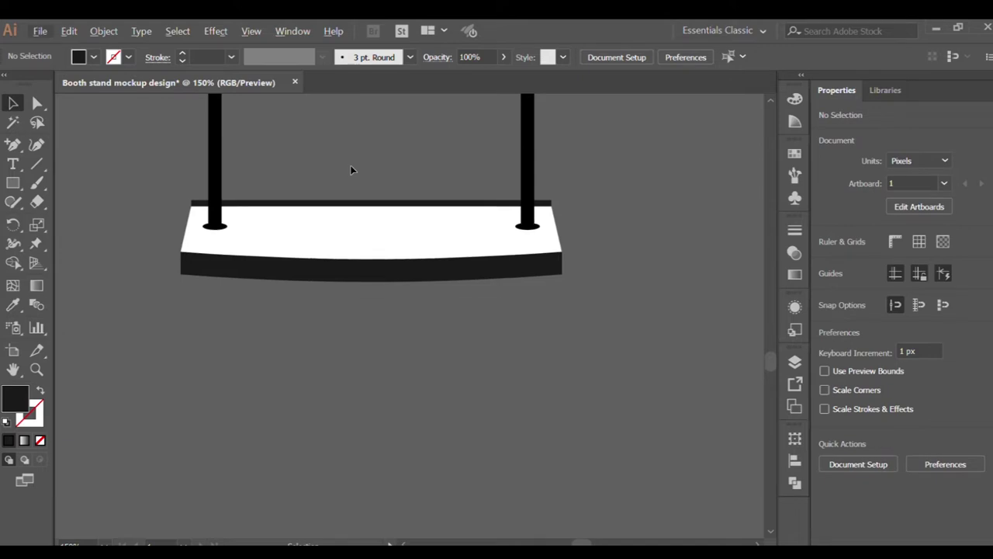
{"action": "scroll", "coordinate": [349, 169], "scroll_direction": "down", "scroll_amount": 2}
{"action": "key", "text": "m"}
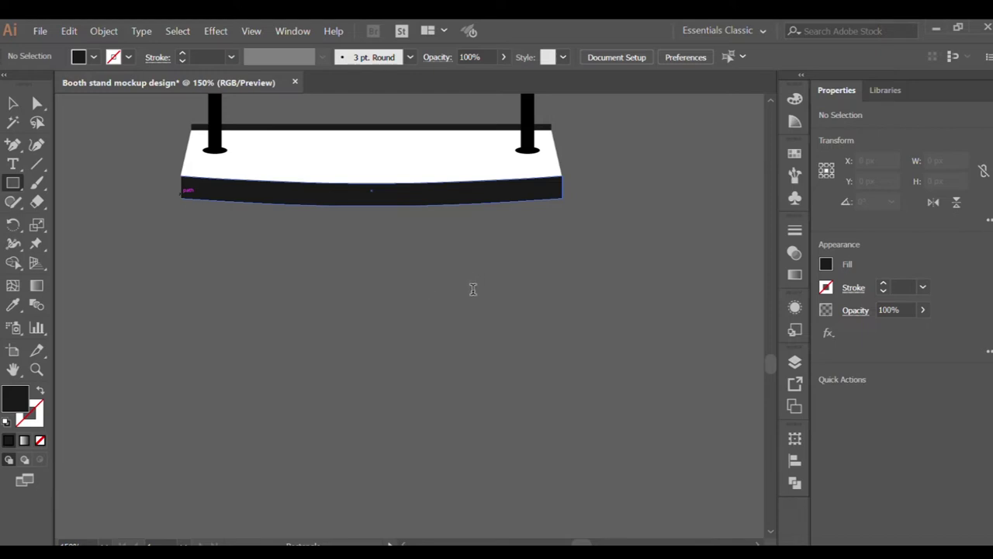
Draw a 482×482 px white square below the band and send it behind the band.
{"action": "left_click_drag", "start_coordinate": [180, 194], "coordinate": [562, 538]}
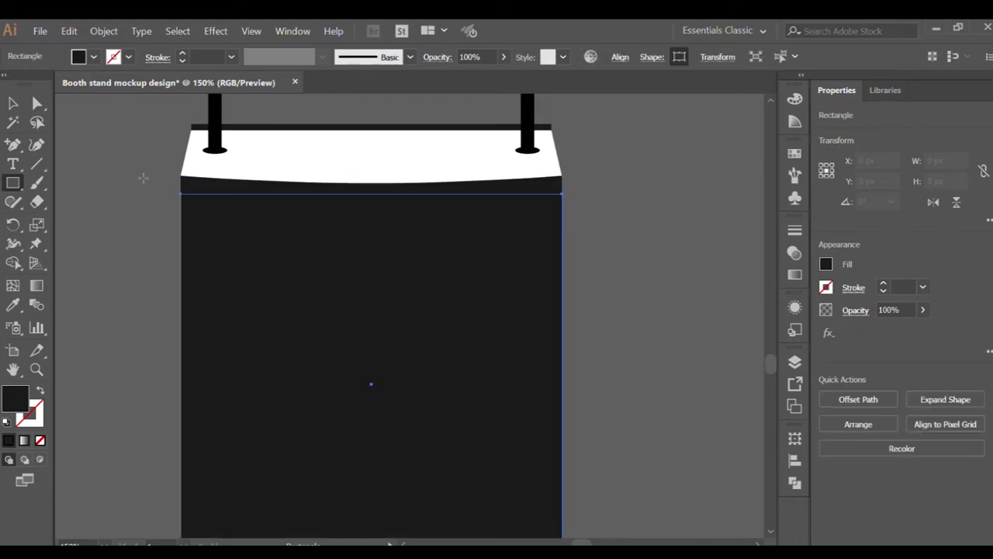
{"action": "key", "text": "i"}
{"action": "left_click", "coordinate": [344, 160]}
{"action": "key", "text": "v"}
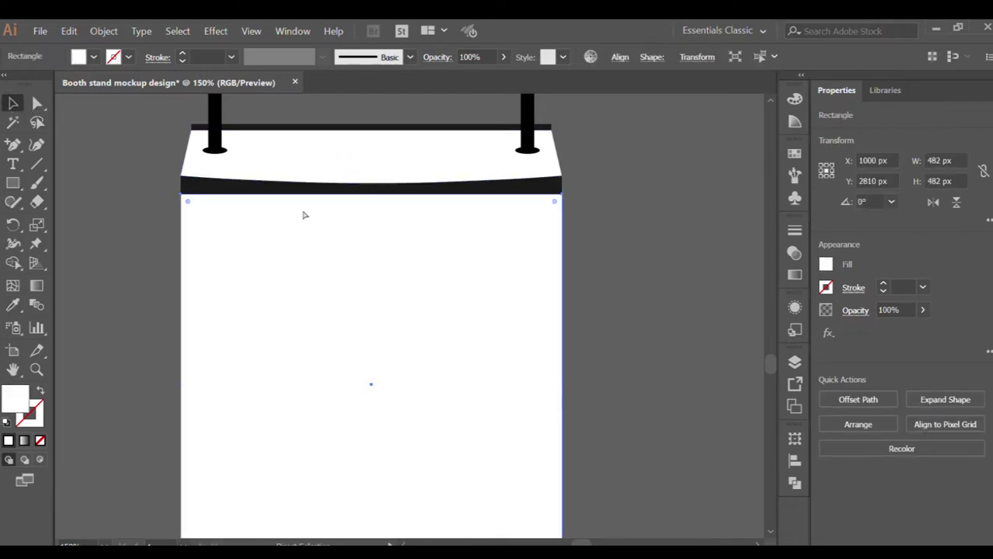
{"action": "key", "text": "ctrl+bracketleft"}
{"action": "left_click", "coordinate": [115, 206]}
{"action": "key", "text": "ctrl+minus"}
{"action": "key", "text": "ctrl+minus"}
{"action": "key", "text": "ctrl+plus"}
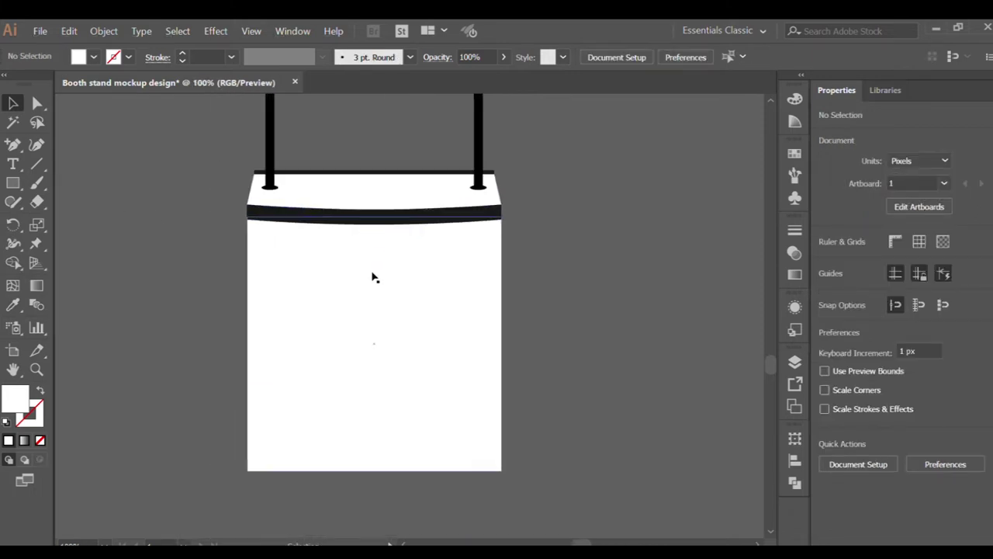
{"action": "key", "text": "ctrl+plus"}
{"action": "key", "text": "ctrl+plus"}
Duplicate the dark curved band down to the counter body's bottom edge.
{"action": "left_click_drag", "start_coordinate": [370, 160], "coordinate": [383, 415]}
{"action": "key", "text": "ctrl+minus"}
{"action": "left_click", "coordinate": [392, 456]}
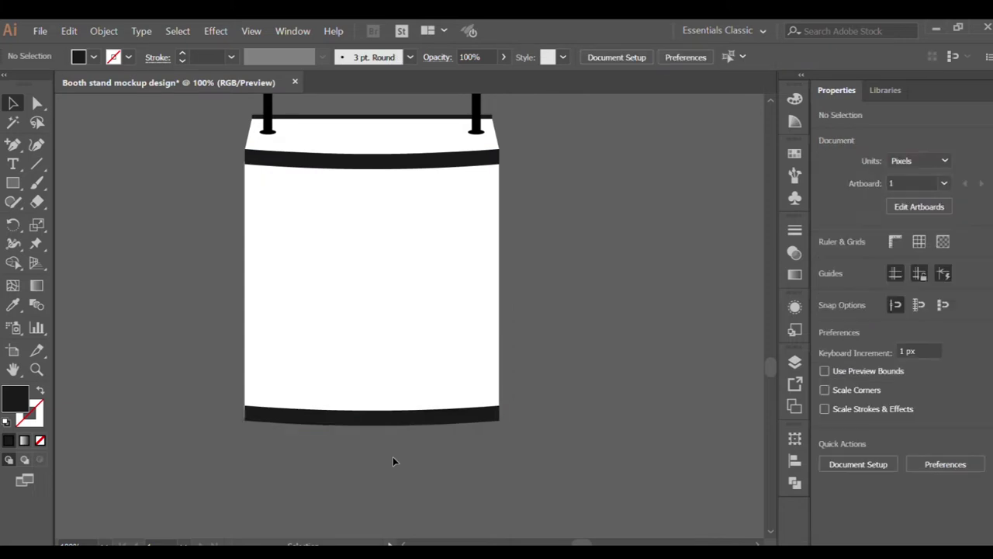
{"action": "key", "text": "ctrl+minus"}
{"action": "scroll", "coordinate": [512, 426], "scroll_direction": "up", "scroll_amount": 1}
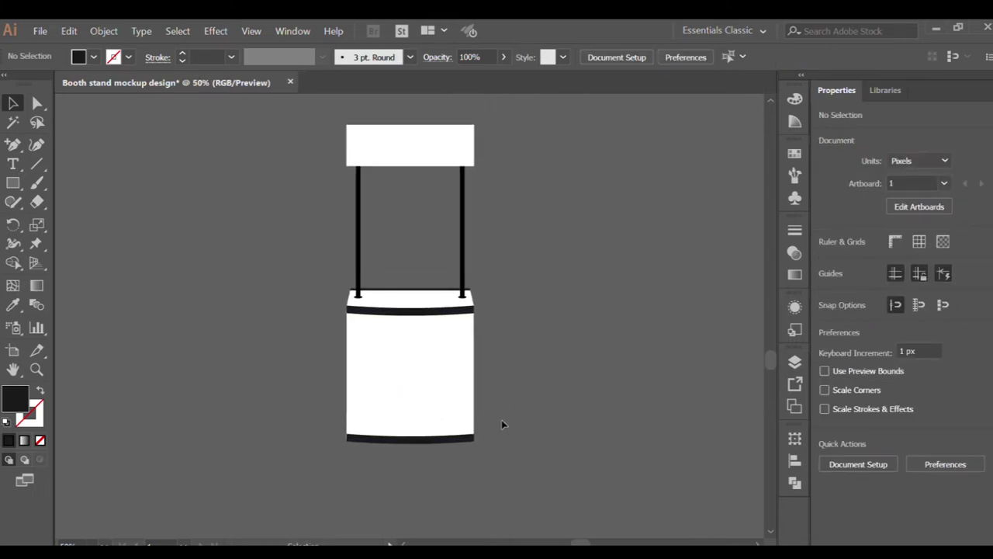
{"action": "scroll", "coordinate": [501, 425], "scroll_direction": "up", "scroll_amount": 1}
{"action": "scroll", "coordinate": [501, 424], "scroll_direction": "left", "scroll_amount": 1}
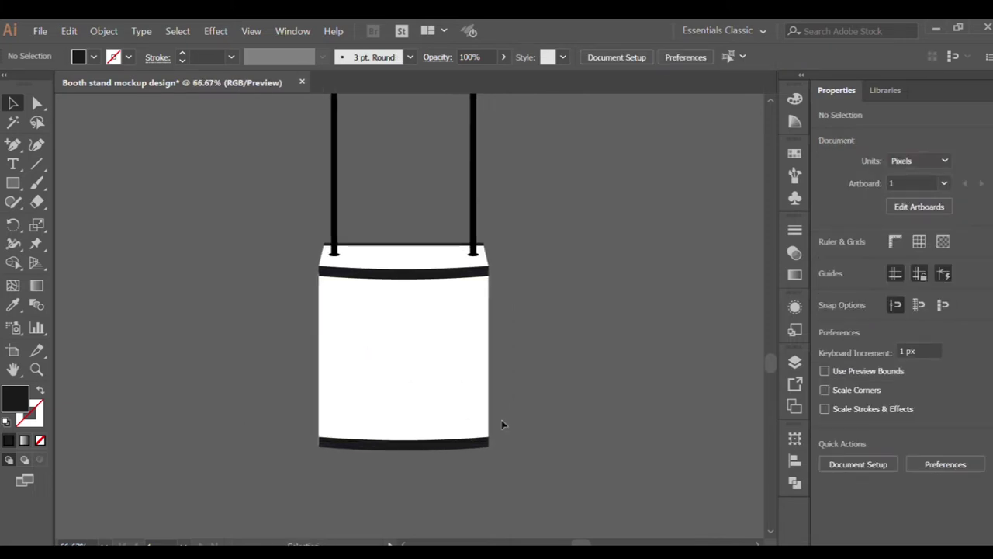
{"action": "left_click", "coordinate": [398, 381]}
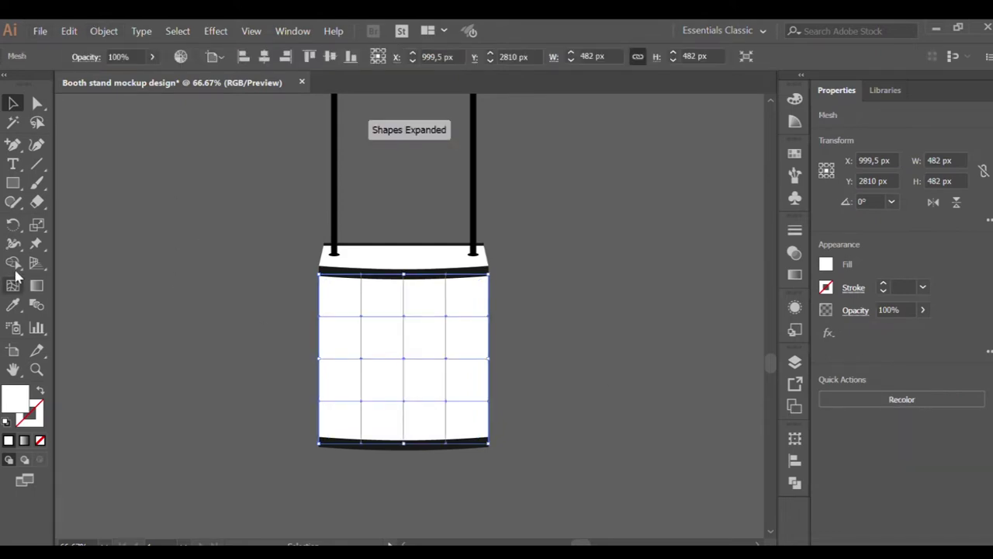
Make the counter body a gradient mesh, add vertical mesh lines, isolate it and delete two lines.
{"action": "left_click", "coordinate": [12, 286]}
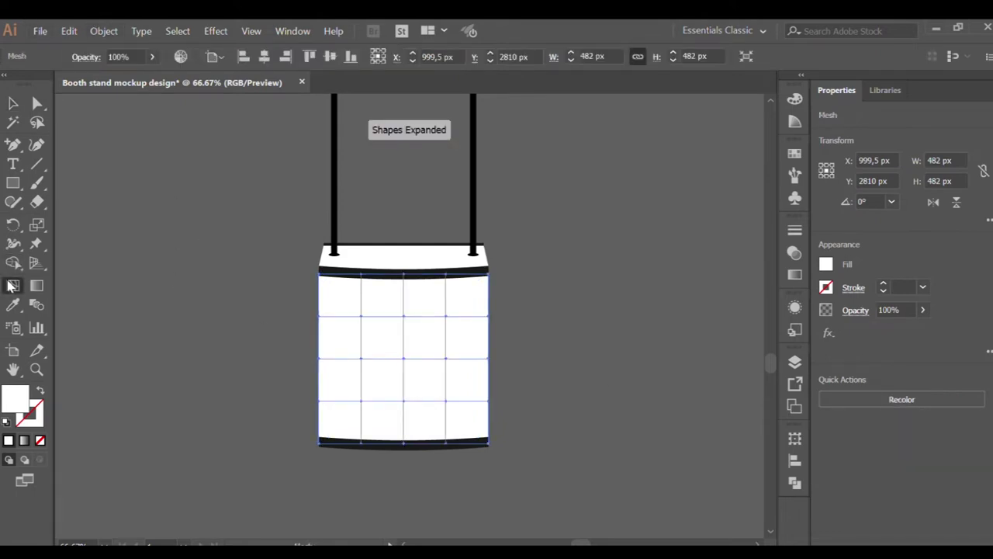
{"action": "left_click", "coordinate": [338, 357]}
{"action": "left_click", "coordinate": [465, 357]}
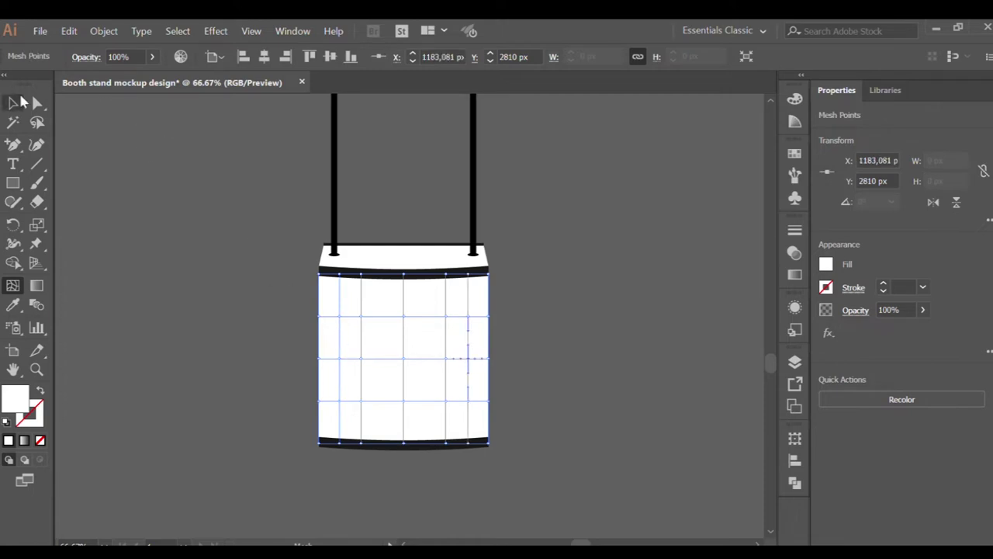
{"action": "left_click", "coordinate": [36, 103]}
{"action": "double_click", "coordinate": [434, 362]}
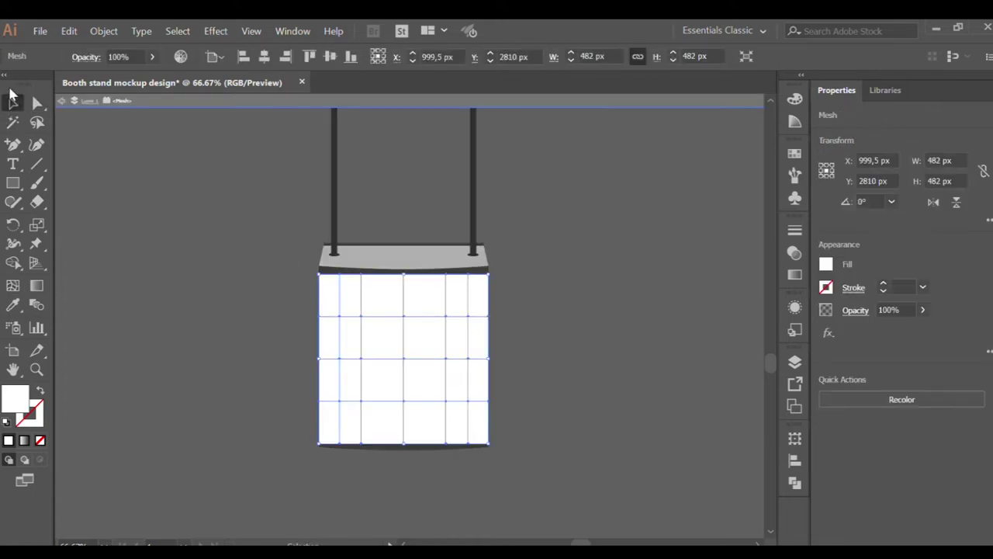
{"action": "scroll", "coordinate": [322, 462], "scroll_direction": "up", "scroll_amount": 1}
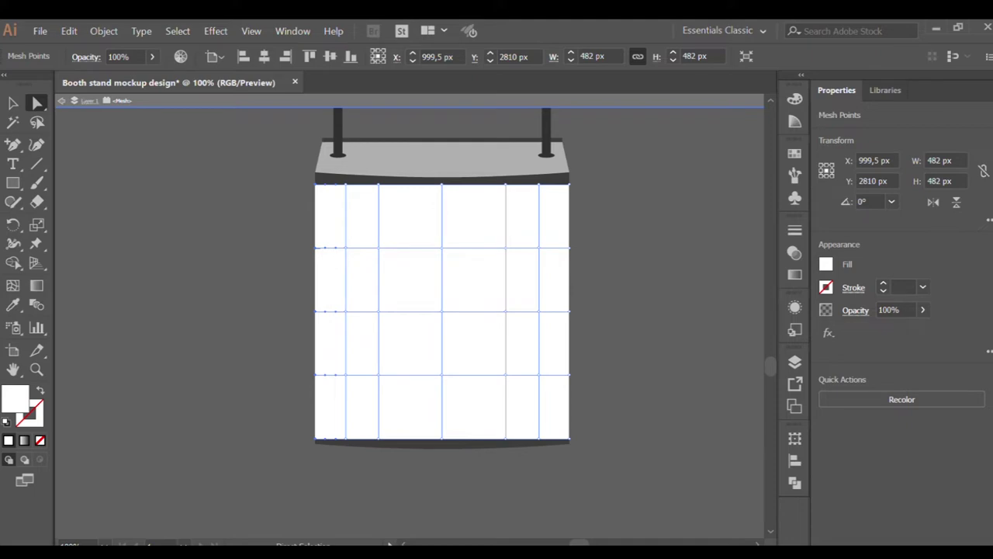
{"action": "key", "text": "Delete"}
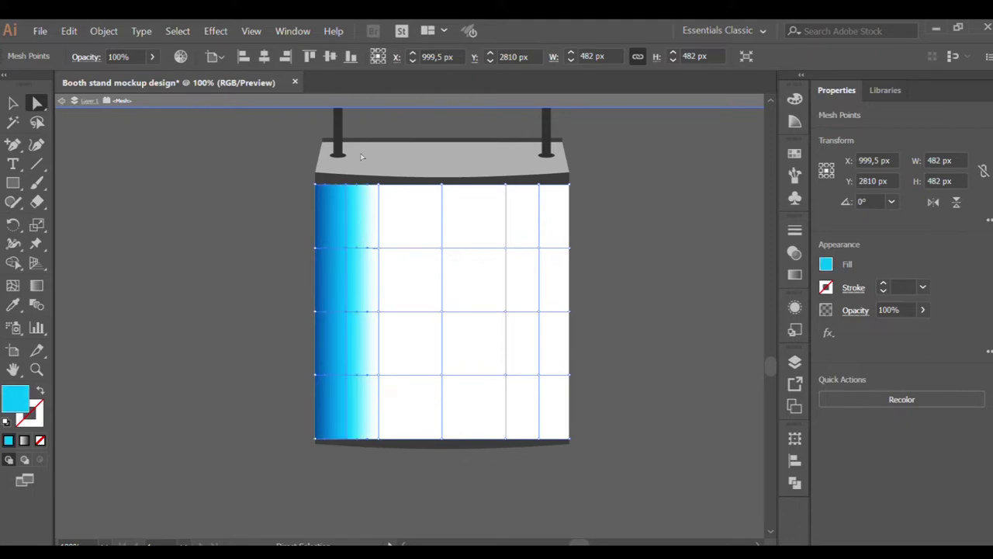
Spread cyan across the mesh columns, trialling and undoing purple and dark blue on the right columns.
{"action": "key", "text": "ctrl+z"}
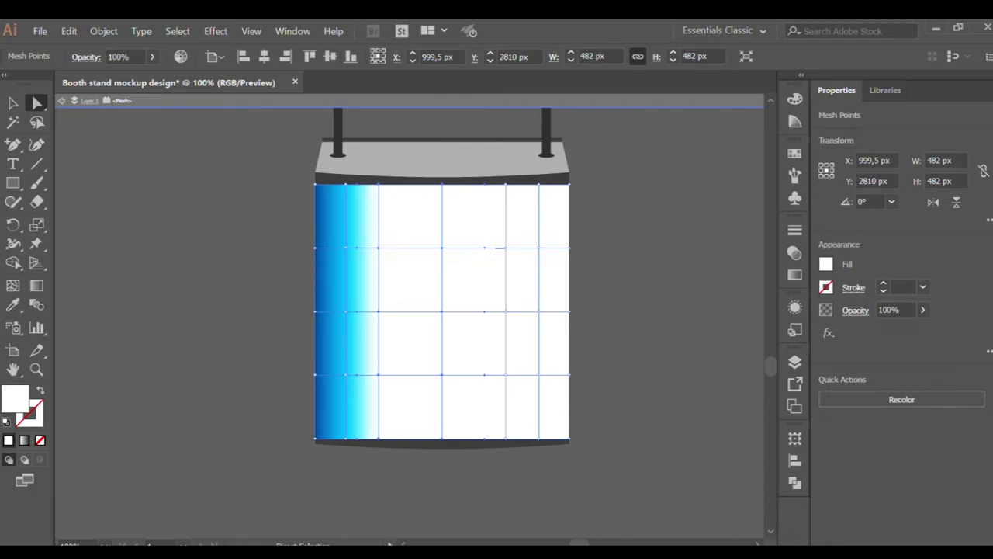
{"action": "key", "text": "ctrl+shift+z"}
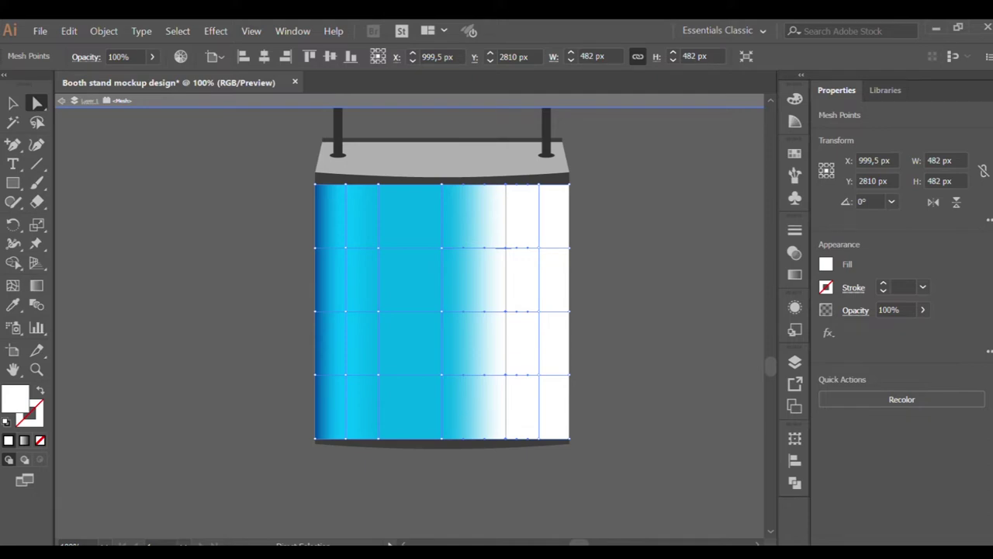
{"action": "key", "text": "ctrl+z"}
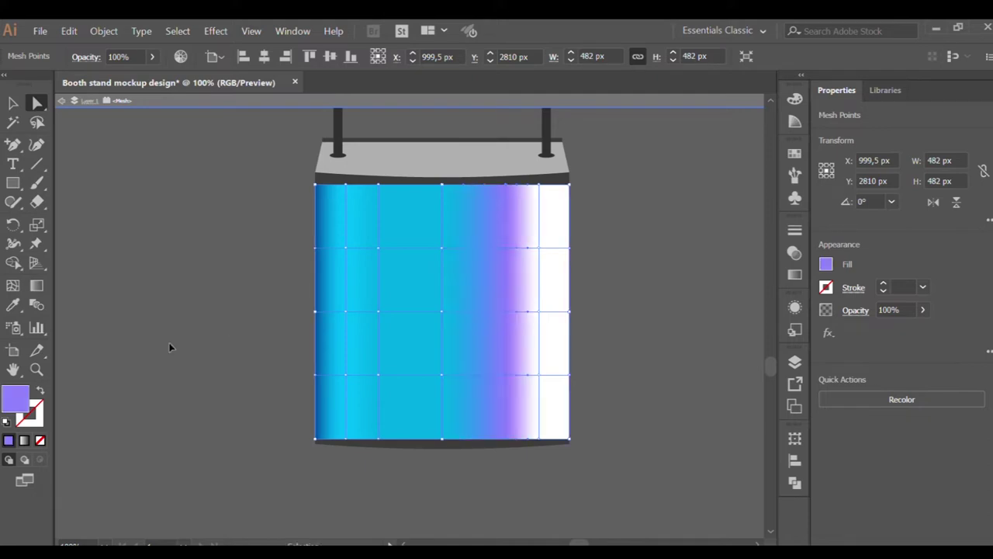
{"action": "key", "text": "ctrl+shift+z"}
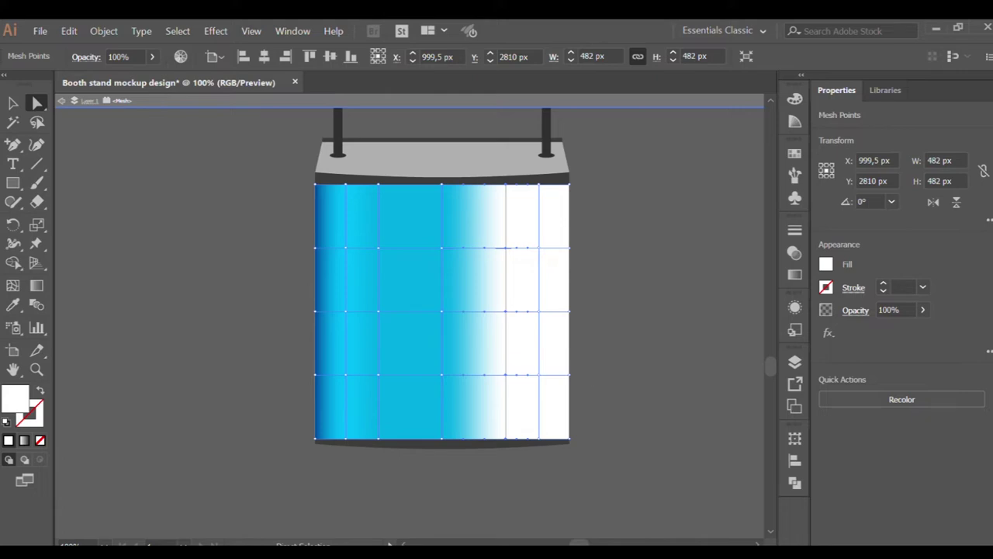
{"action": "key", "text": "ctrl+shift+z"}
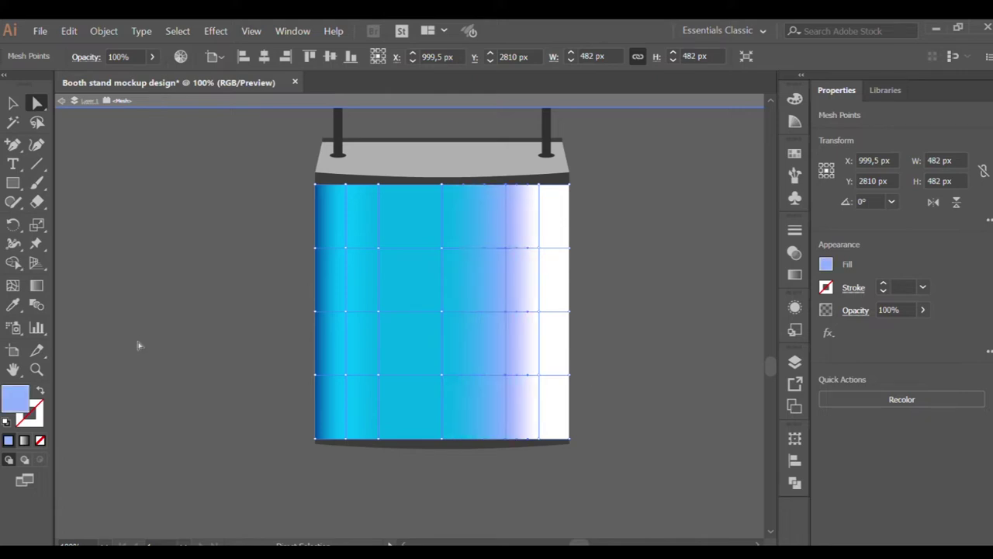
{"action": "key", "text": "ctrl+z"}
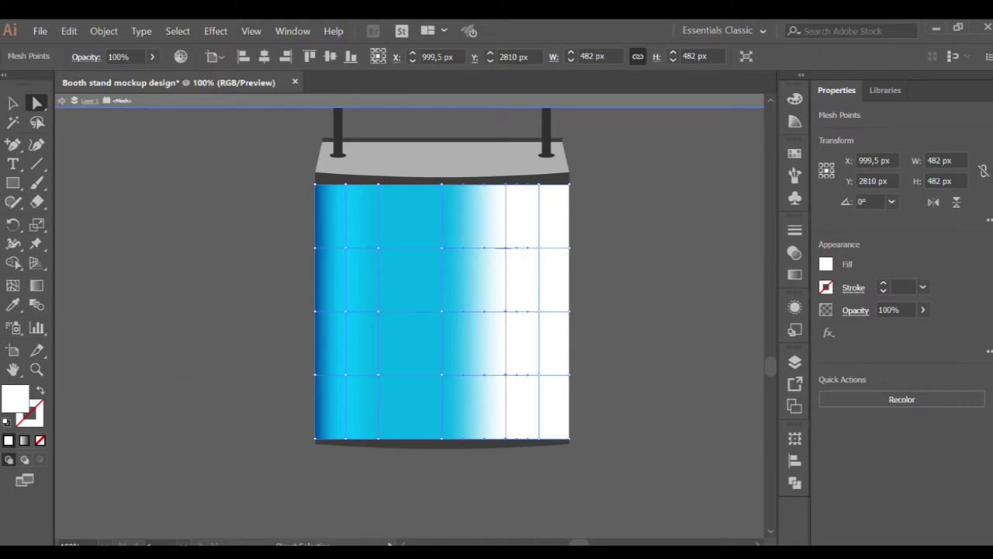
{"action": "key", "text": "ctrl+shift+z"}
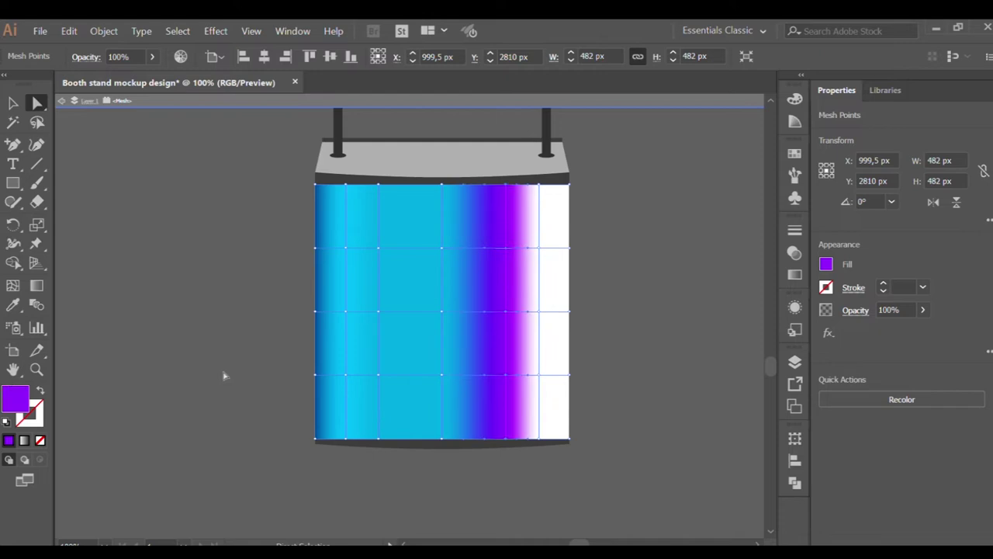
{"action": "key", "text": "ctrl+z"}
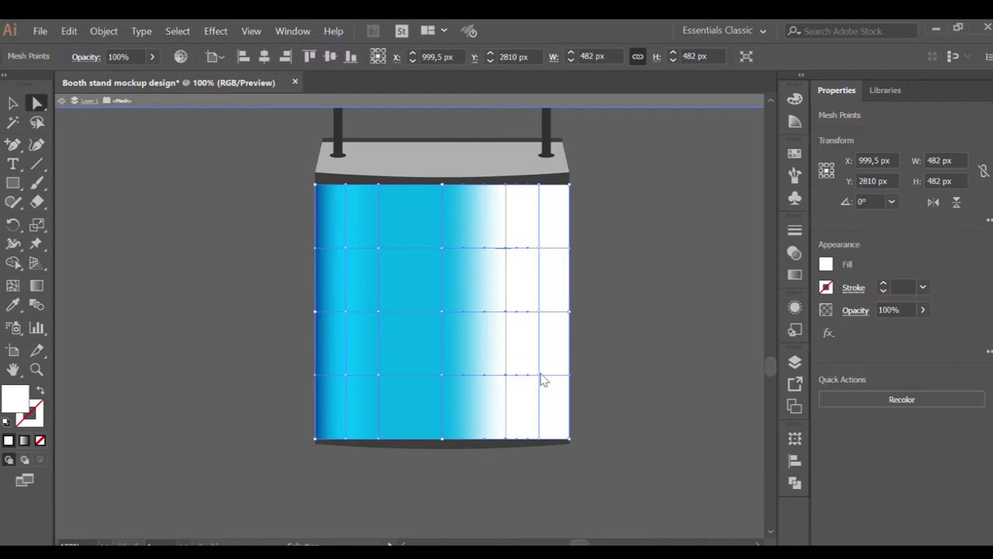
{"action": "left_click", "coordinate": [517, 335]}
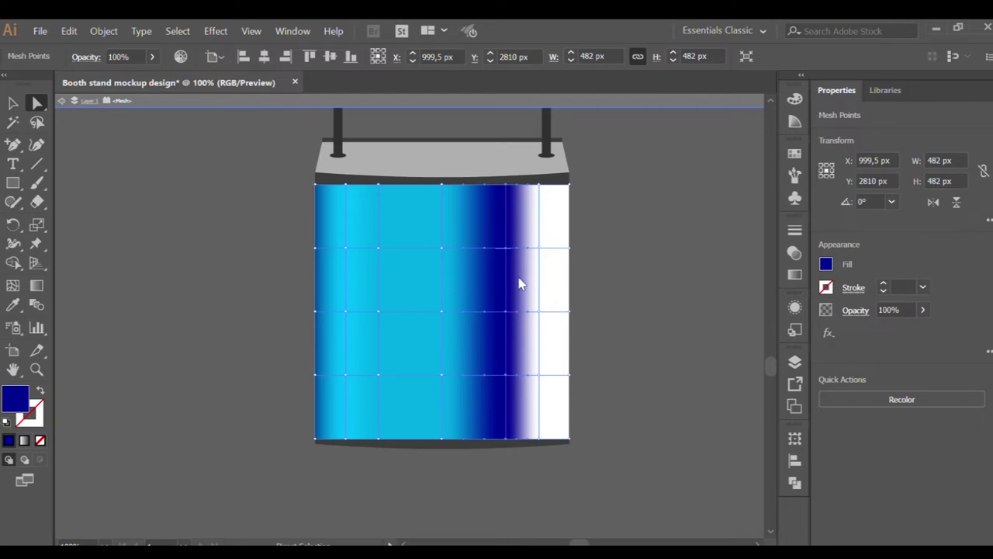
{"action": "key", "text": "ctrl+z"}
Eyedrop cyan onto the right mesh columns and dark blue onto the rightmost column.
{"action": "scroll", "coordinate": [567, 260], "scroll_direction": "right", "scroll_amount": 1}
{"action": "left_click_drag", "start_coordinate": [488, 184], "coordinate": [505, 445]}
{"action": "left_click", "coordinate": [12, 305]}
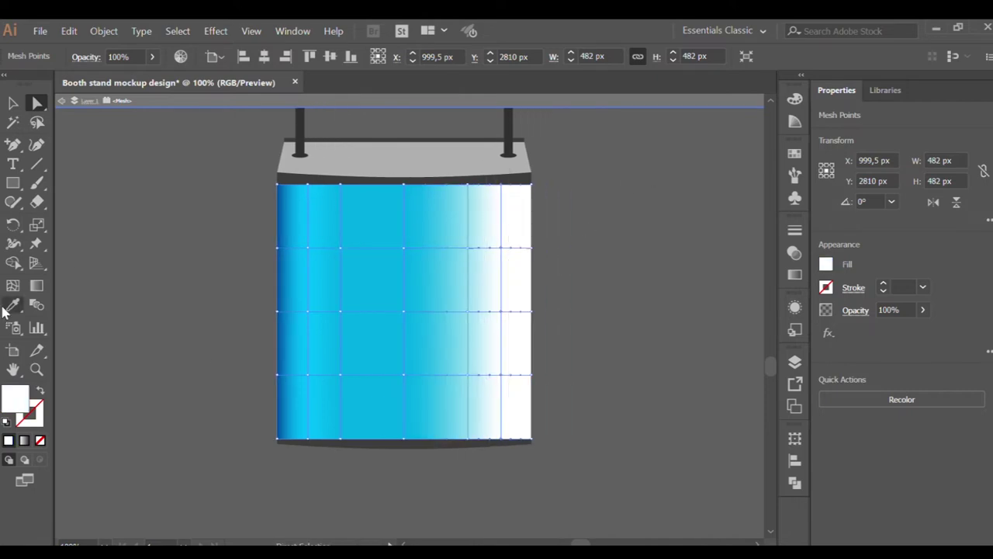
{"action": "left_click", "coordinate": [304, 310]}
{"action": "left_click", "coordinate": [531, 311], "text": "ctrl"}
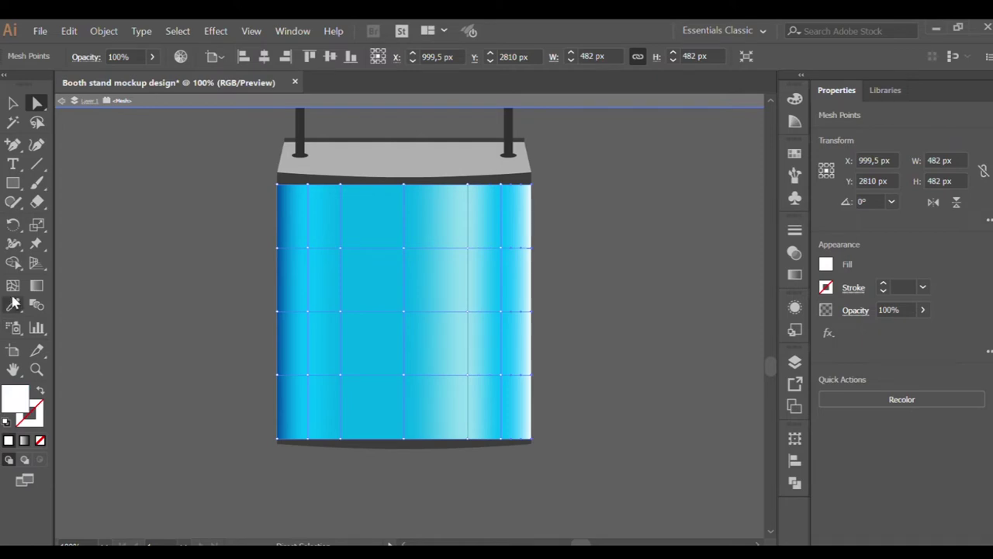
{"action": "left_click", "coordinate": [273, 363]}
{"action": "left_click", "coordinate": [13, 103]}
{"action": "left_click", "coordinate": [244, 263]}
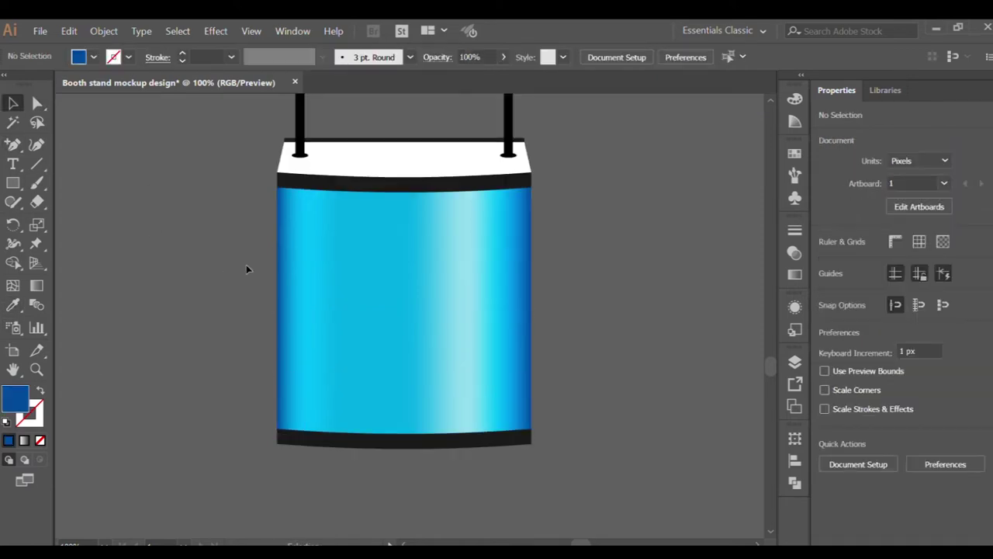
Re-enter isolation on the counter mesh and start a Pen path at its bottom edge.
{"action": "scroll", "coordinate": [247, 269], "scroll_direction": "down", "scroll_amount": 2}
{"action": "scroll", "coordinate": [247, 269], "scroll_direction": "up", "scroll_amount": 2}
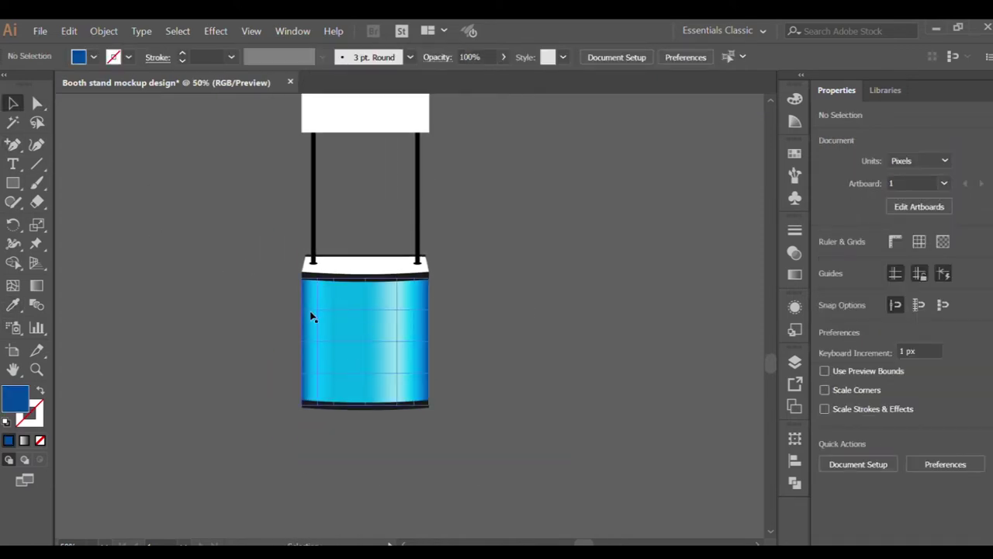
{"action": "scroll", "coordinate": [328, 398], "scroll_direction": "up", "scroll_amount": 1}
{"action": "scroll", "coordinate": [328, 398], "scroll_direction": "up", "scroll_amount": 2}
{"action": "left_click", "coordinate": [13, 143]}
{"action": "left_click", "coordinate": [12, 103]}
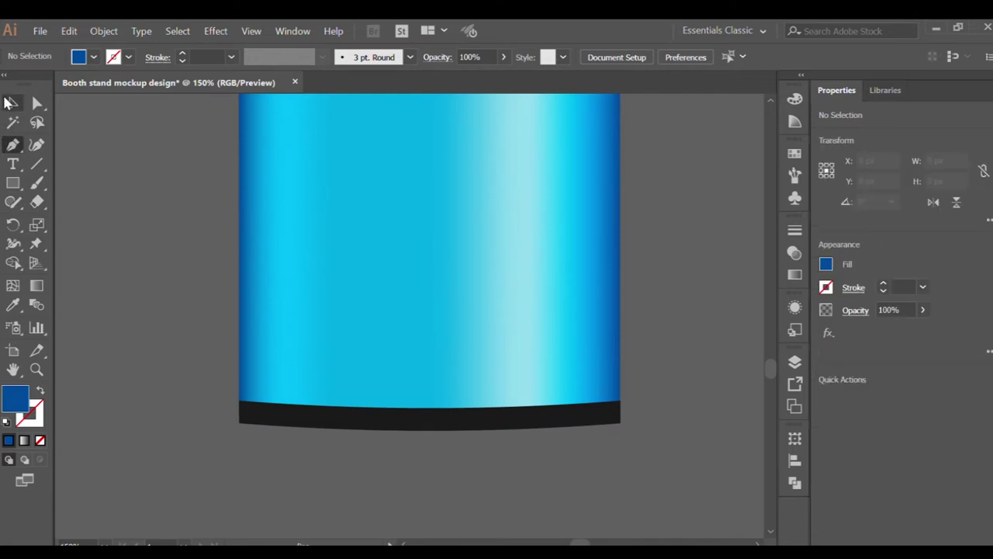
{"action": "double_click", "coordinate": [334, 403]}
{"action": "key", "text": "plus"}
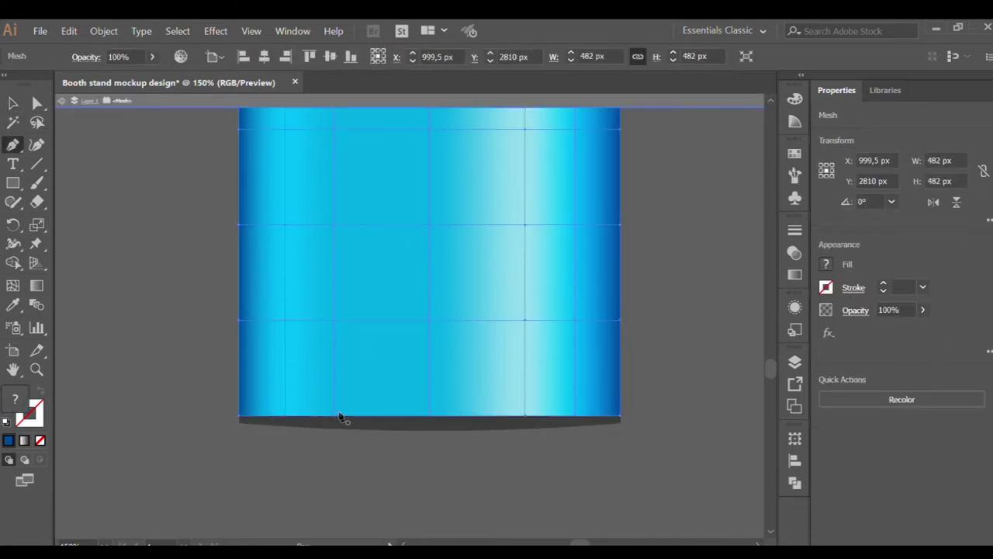
{"action": "left_click", "coordinate": [350, 417]}
Draw a thin diagonal stripe from the counter's bottom up to its right edge, gradient-filled.
{"action": "left_click_drag", "start_coordinate": [615, 146], "coordinate": [615, 312]}
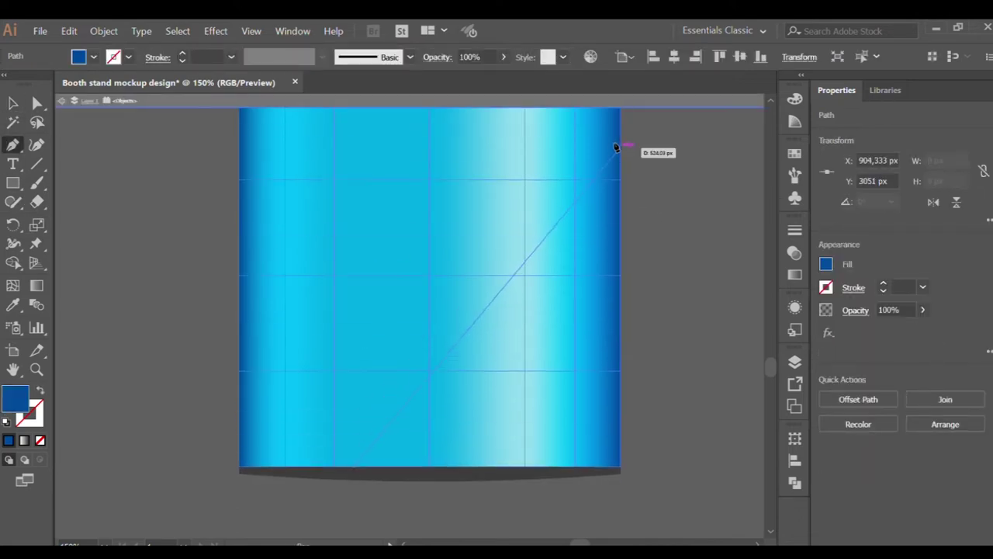
{"action": "left_click", "coordinate": [618, 309]}
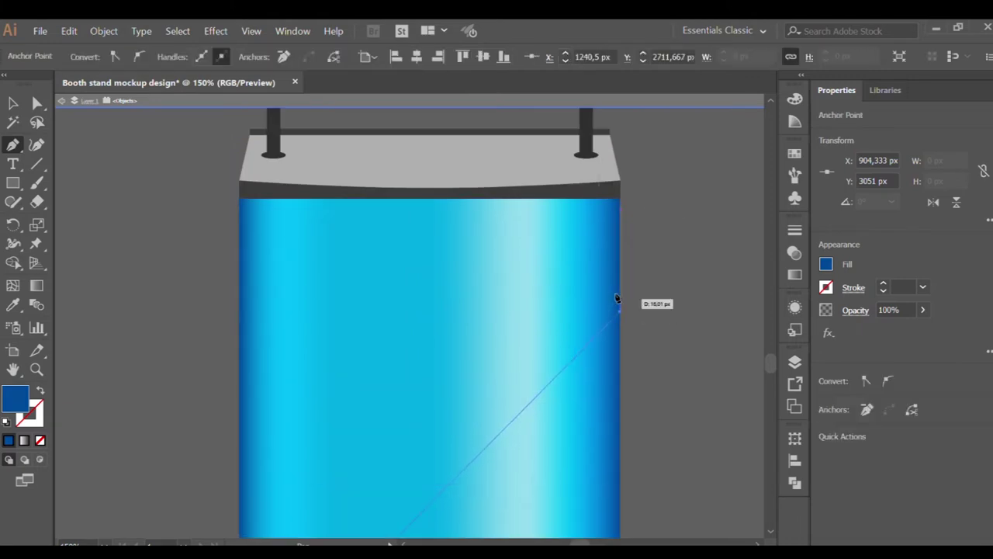
{"action": "scroll", "coordinate": [466, 388], "scroll_direction": "down", "scroll_amount": 3}
{"action": "left_click", "coordinate": [336, 466]}
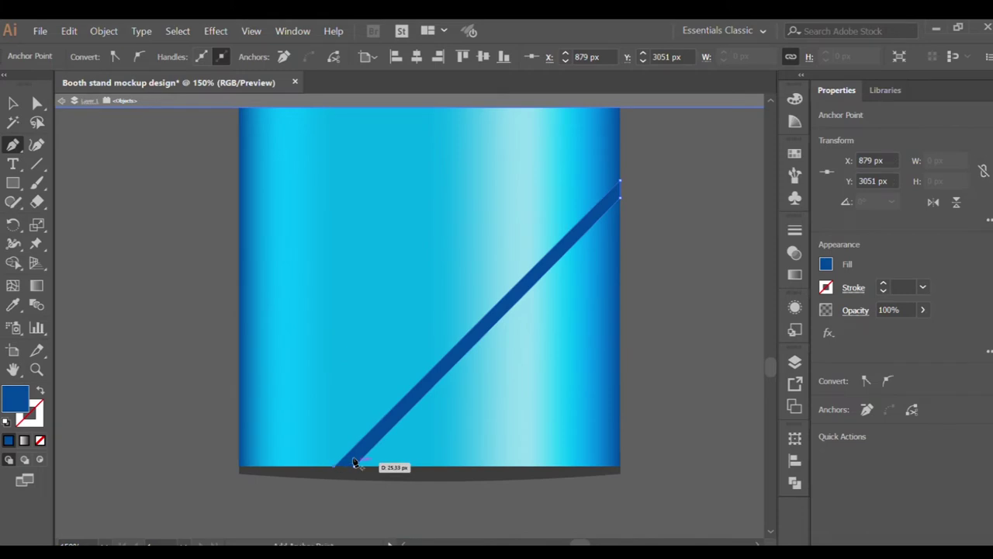
{"action": "key", "text": "a"}
{"action": "left_click_drag", "start_coordinate": [616, 195], "coordinate": [616, 204]}
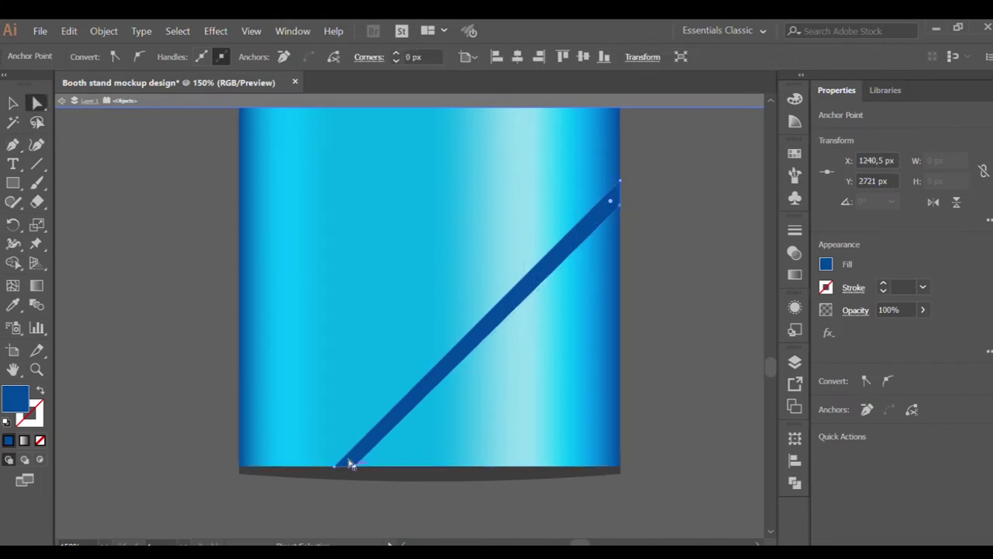
{"action": "scroll", "coordinate": [449, 409], "scroll_direction": "right", "scroll_amount": 3}
{"action": "key", "text": "ctrl+semicolon"}
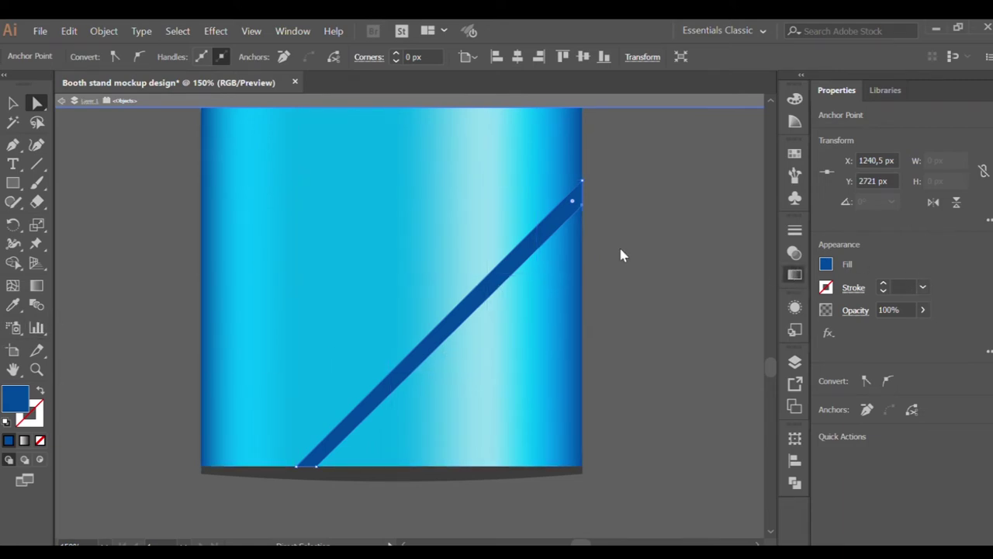
{"action": "key", "text": "period"}
{"action": "key", "text": "ctrl+semicolon"}
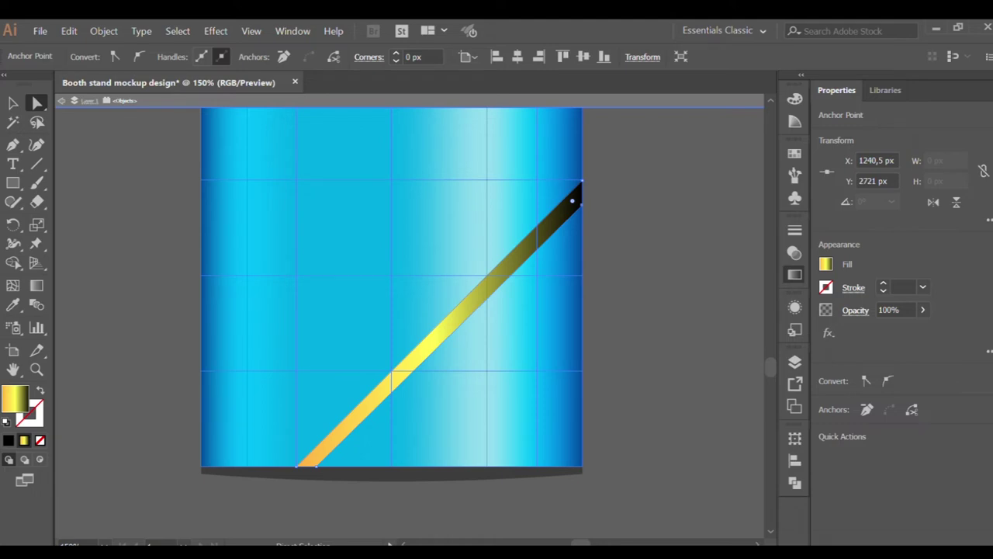
Recolour the stripe's gradient orange–yellow–orange and redirect it horizontally with the Gradient tool.
{"action": "key", "text": "ctrl+z"}
{"action": "key", "text": "v"}
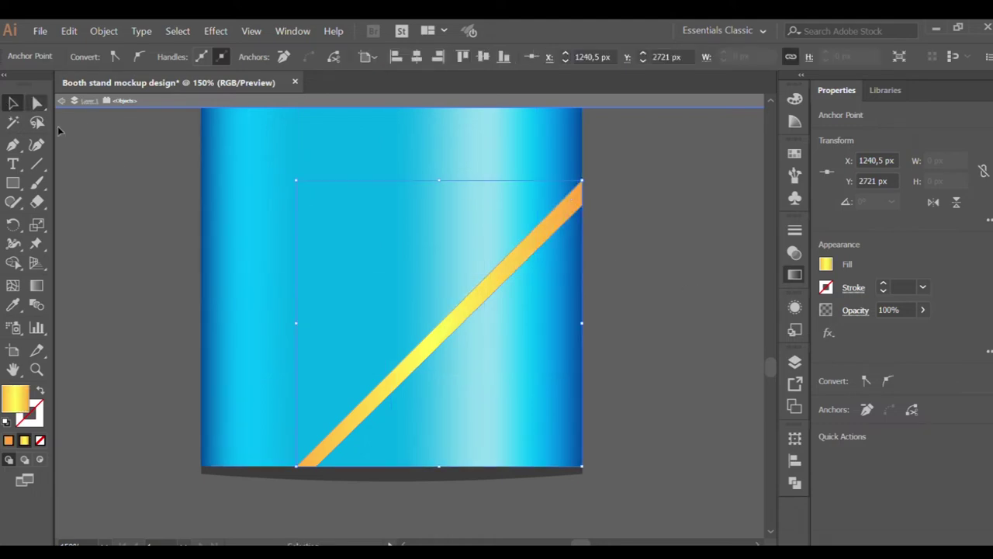
{"action": "key", "text": "g"}
{"action": "left_click_drag", "start_coordinate": [295, 323], "coordinate": [349, 323]}
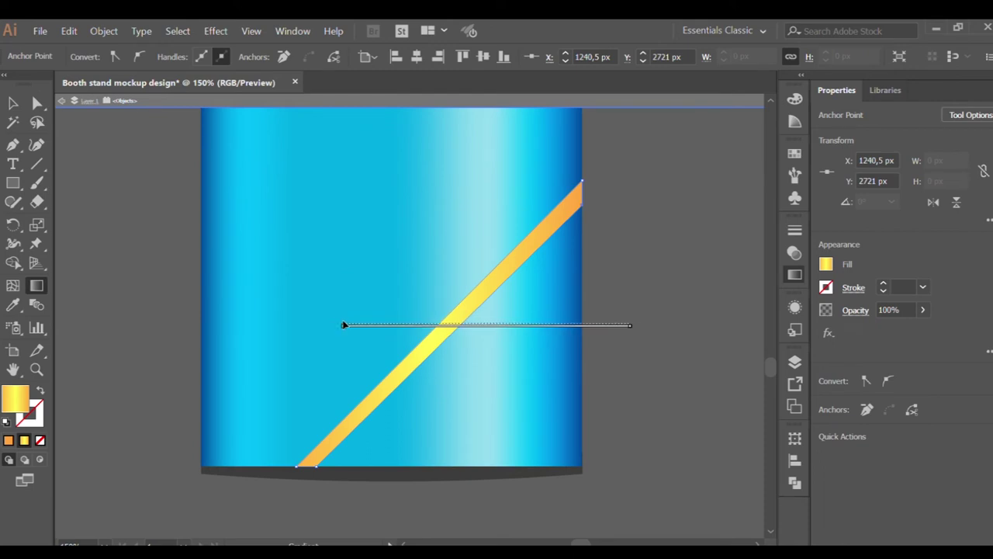
{"action": "left_click_drag", "start_coordinate": [541, 332], "coordinate": [453, 326]}
{"action": "left_click_drag", "start_coordinate": [548, 322], "coordinate": [439, 315]}
{"action": "key", "text": "Delete"}
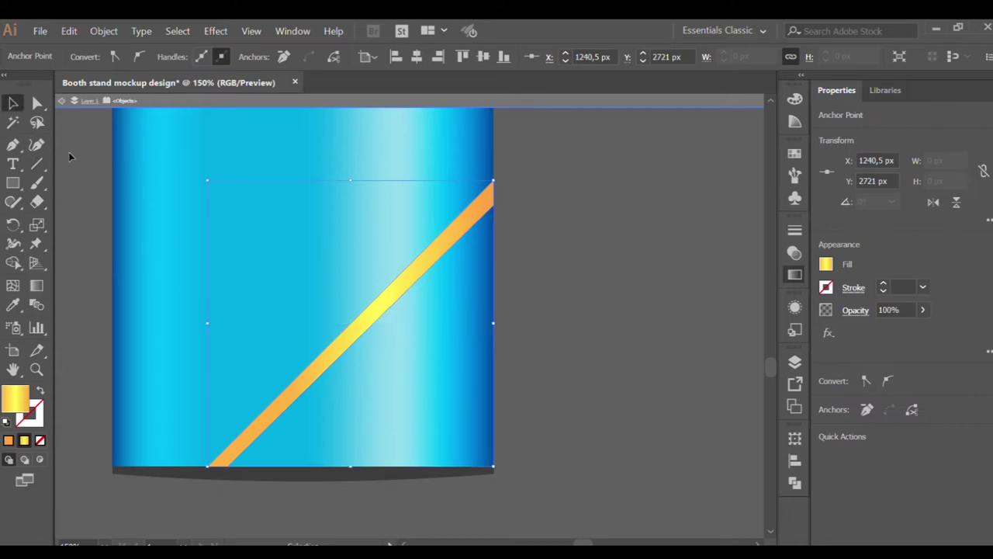
{"action": "left_click", "coordinate": [13, 144]}
Draw a triangle in the counter's lower-right corner and give it a dark gradient fill.
{"action": "left_click", "coordinate": [217, 466]}
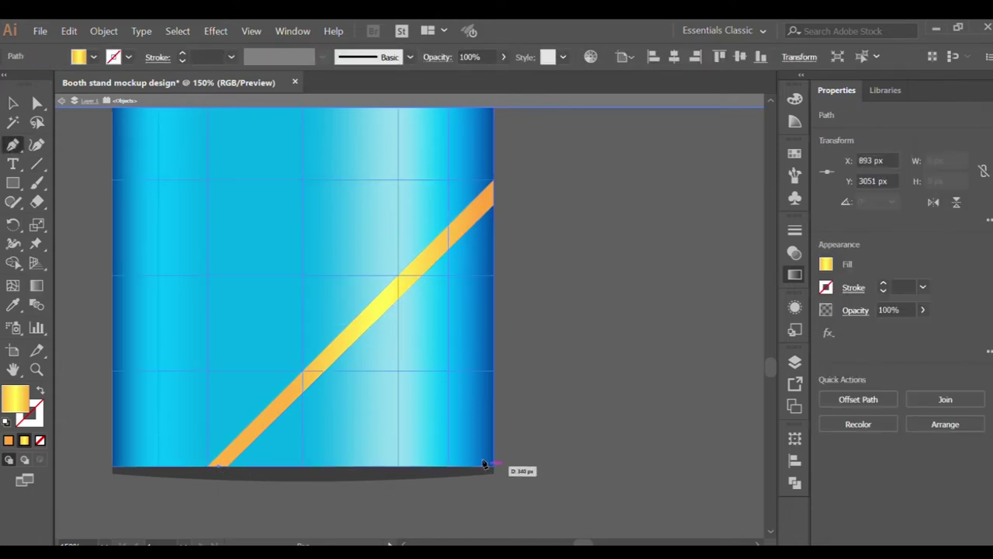
{"action": "left_click", "coordinate": [493, 467]}
{"action": "left_click", "coordinate": [490, 201]}
{"action": "left_click", "coordinate": [217, 465]}
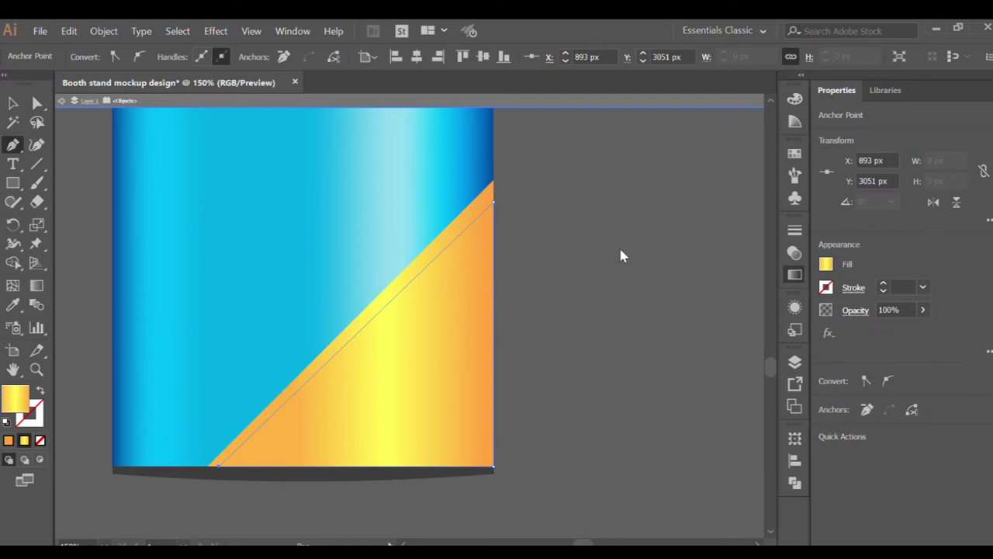
{"action": "key", "text": "period"}
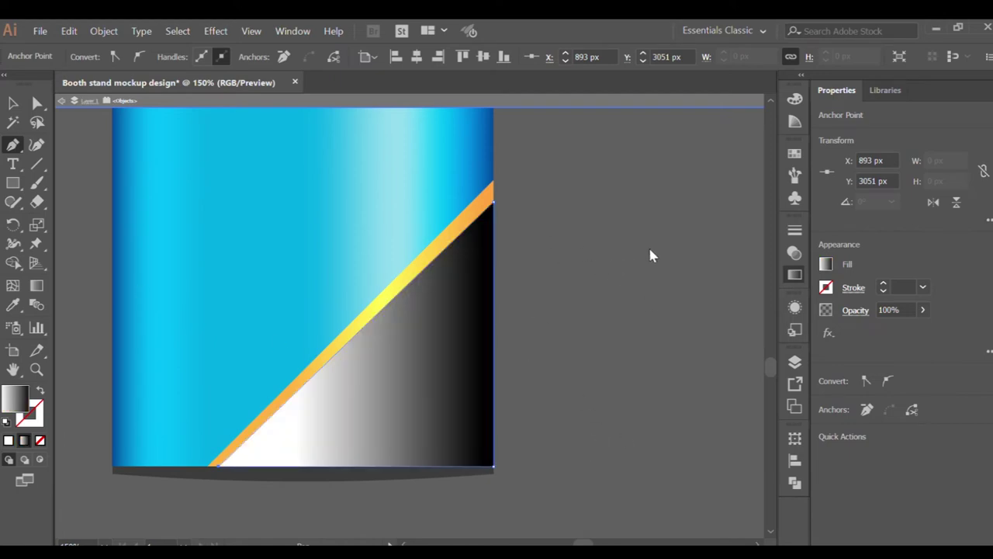
{"action": "key", "text": "comma"}
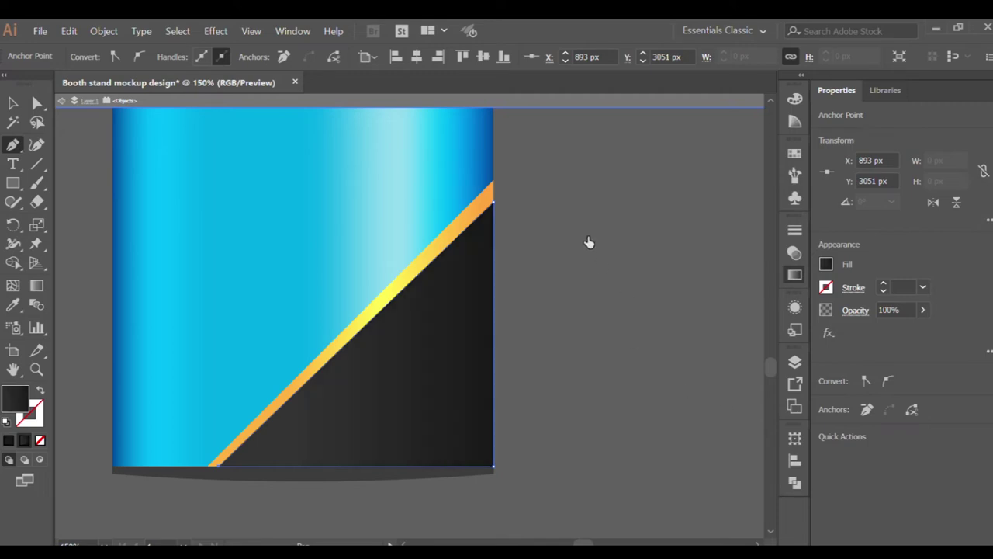
{"action": "left_click", "coordinate": [12, 104]}
{"action": "left_click", "coordinate": [37, 286]}
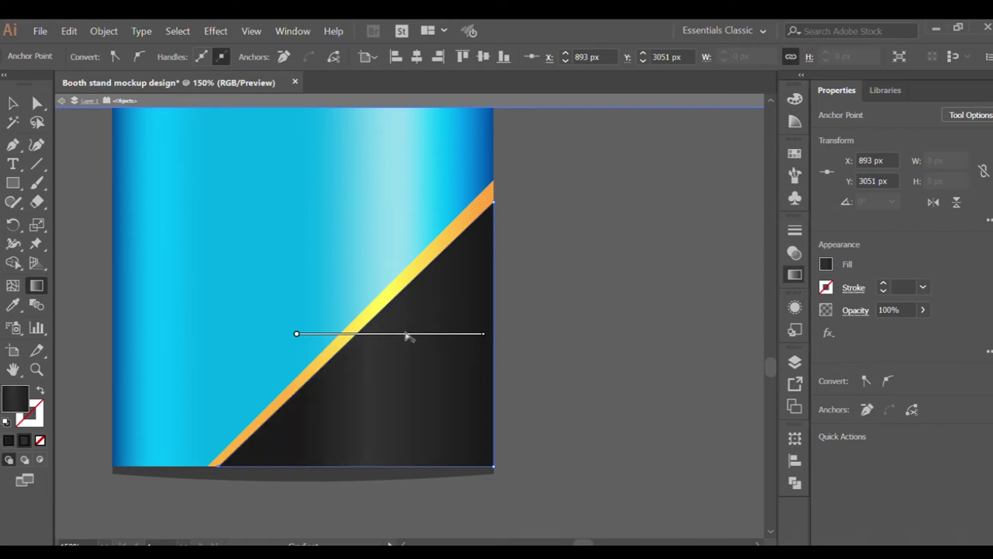
Exit isolation, zoom out to review the counter, and select the header sign.
{"action": "key", "text": "v"}
{"action": "key", "text": "Escape"}
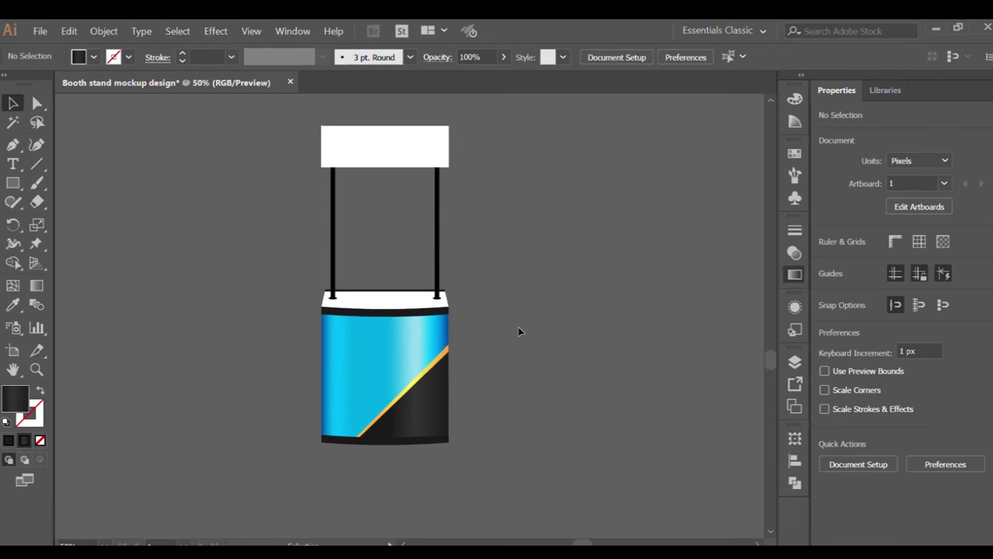
{"action": "left_click", "coordinate": [355, 350]}
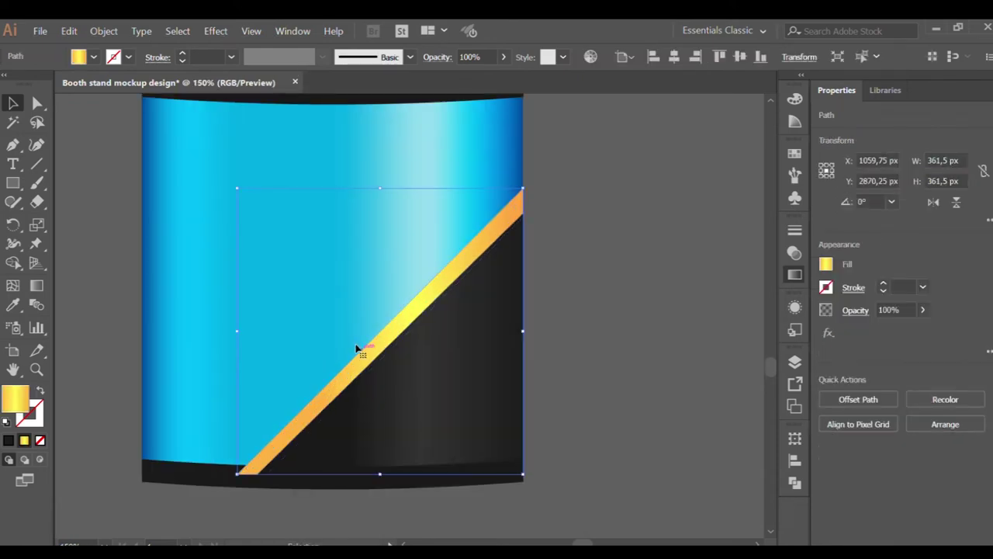
{"action": "left_click", "coordinate": [266, 476]}
{"action": "key", "text": "ctrl+minus"}
{"action": "key", "text": "ctrl+minus"}
{"action": "left_click", "coordinate": [466, 342]}
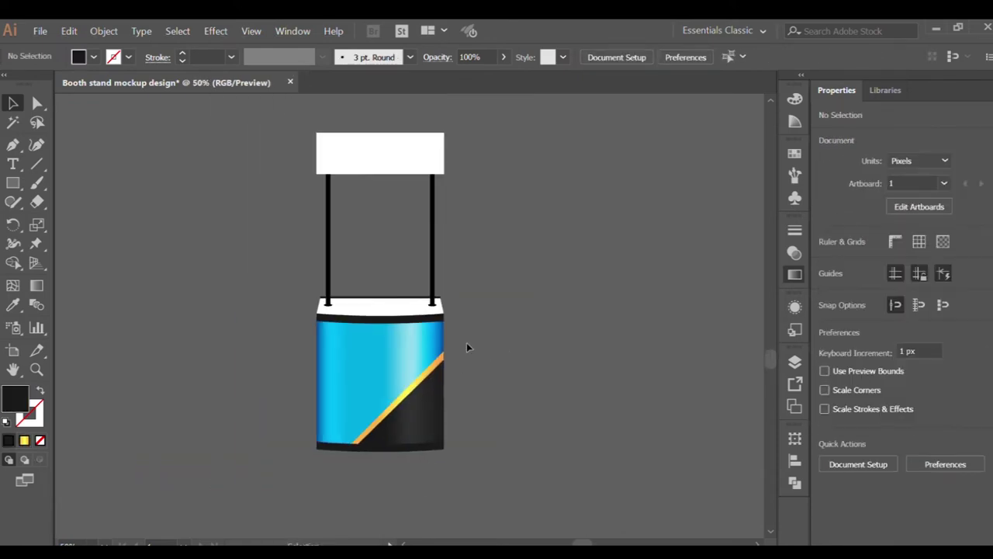
{"action": "left_click", "coordinate": [344, 199]}
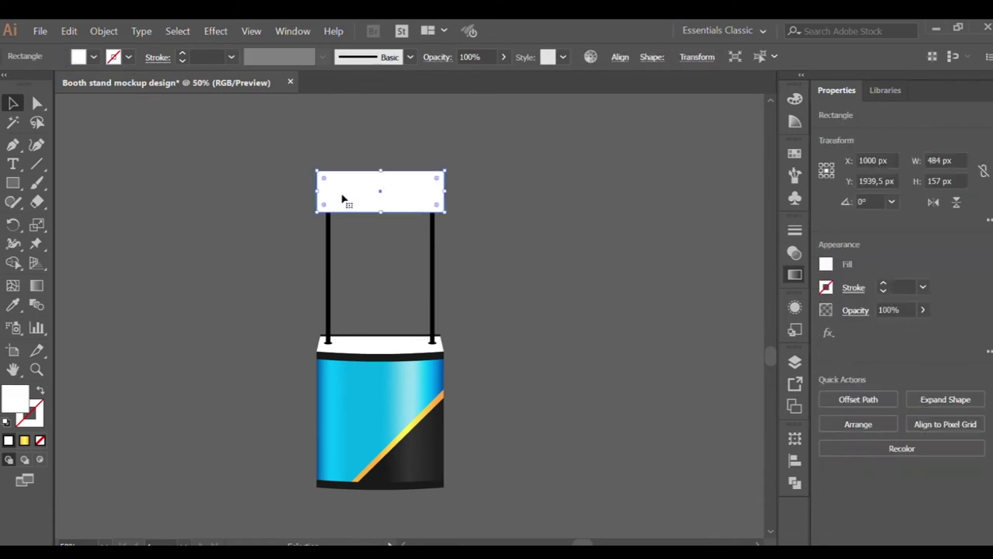
Fill the header sign with a blue-to-cyan gradient matching the counter.
{"action": "key", "text": "ctrl+plus"}
{"action": "key", "text": "ctrl+plus"}
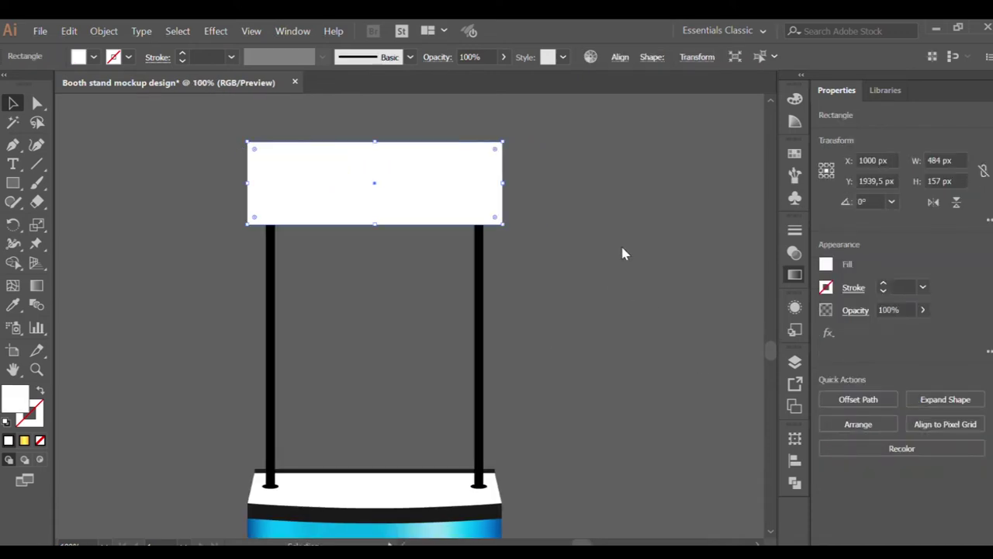
{"action": "key", "text": "period"}
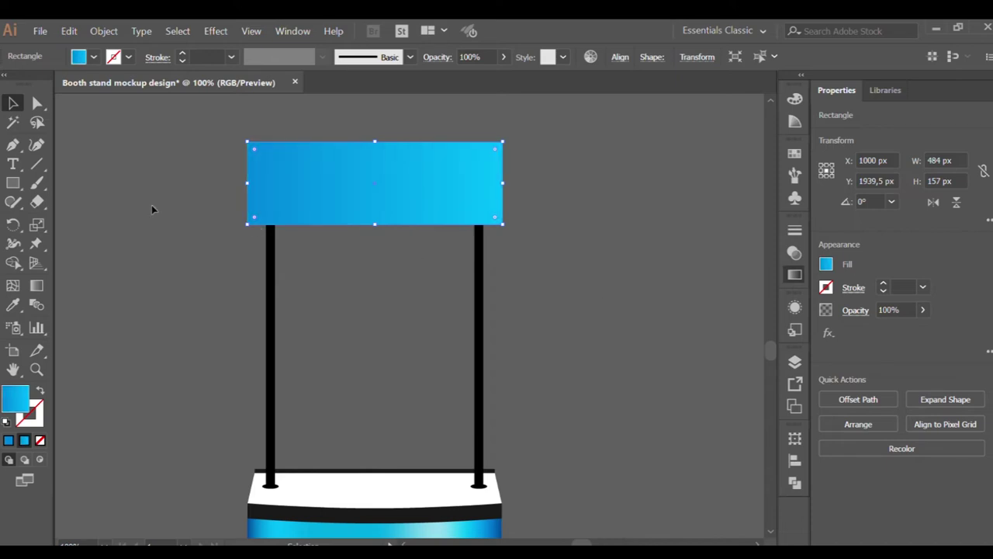
{"action": "left_click", "coordinate": [106, 162]}
{"action": "key", "text": "ctrl+minus"}
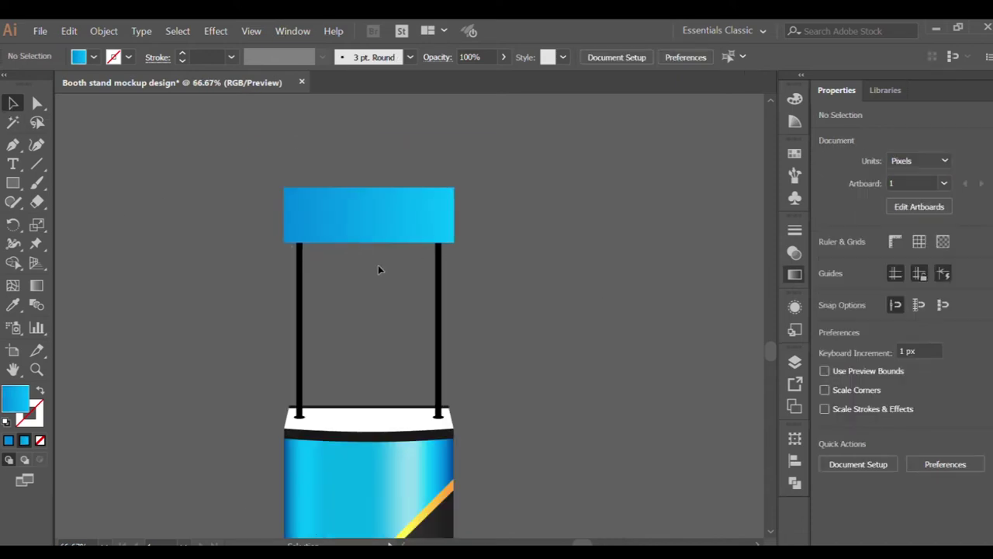
{"action": "scroll", "coordinate": [364, 257], "scroll_direction": "down", "scroll_amount": 3}
{"action": "left_click", "coordinate": [405, 435]}
Copy the counter's gold diagonal stripe onto the header and trim the pieces overhanging its edges.
{"action": "left_click_drag", "start_coordinate": [407, 450], "coordinate": [410, 151]}
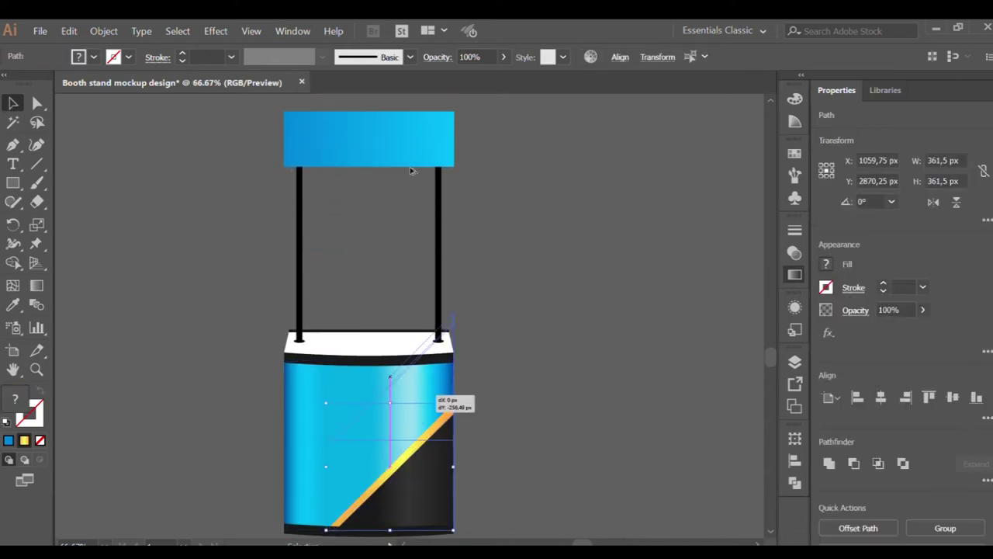
{"action": "key", "text": "ctrl+plus"}
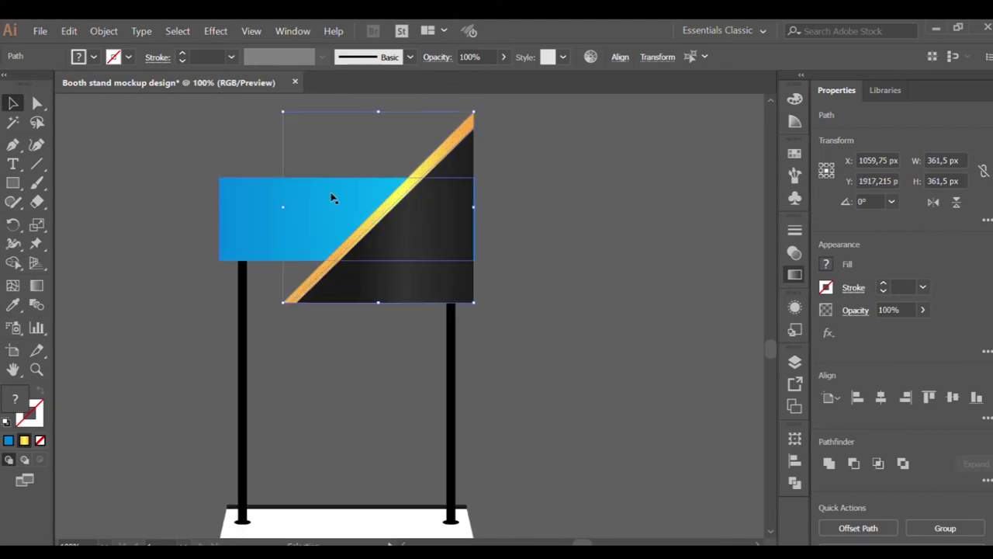
{"action": "left_click_drag", "start_coordinate": [456, 207], "coordinate": [456, 235]}
{"action": "left_click", "coordinate": [334, 200], "text": "shift"}
{"action": "key", "text": "shift+m"}
{"action": "left_click", "coordinate": [459, 159], "text": "alt"}
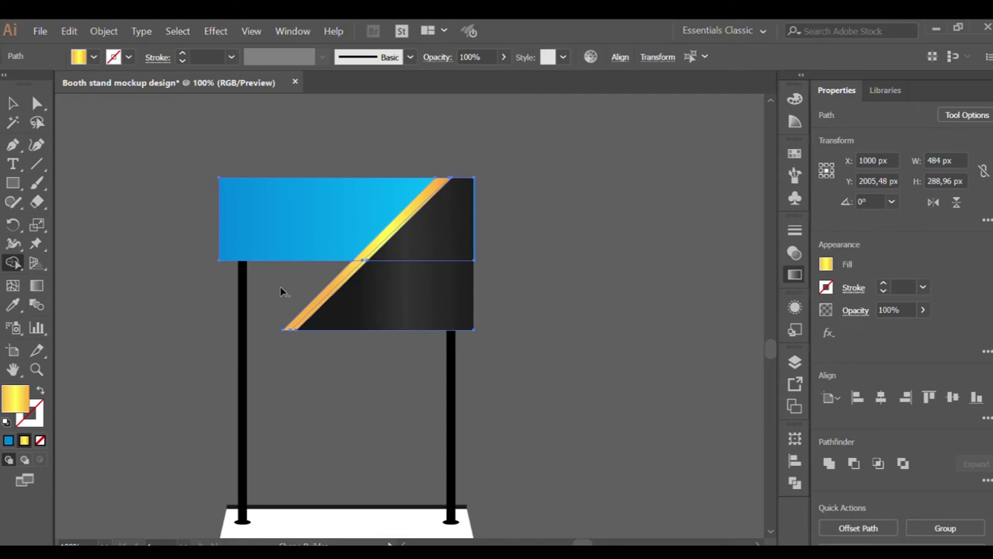
{"action": "left_click", "coordinate": [380, 299], "text": "alt"}
Check the trimmed header sign and inspect its gradient.
{"action": "key", "text": "v"}
{"action": "left_click", "coordinate": [209, 141]}
{"action": "key", "text": "ctrl+minus"}
{"action": "left_click", "coordinate": [297, 199]}
{"action": "key", "text": "ctrl+plus"}
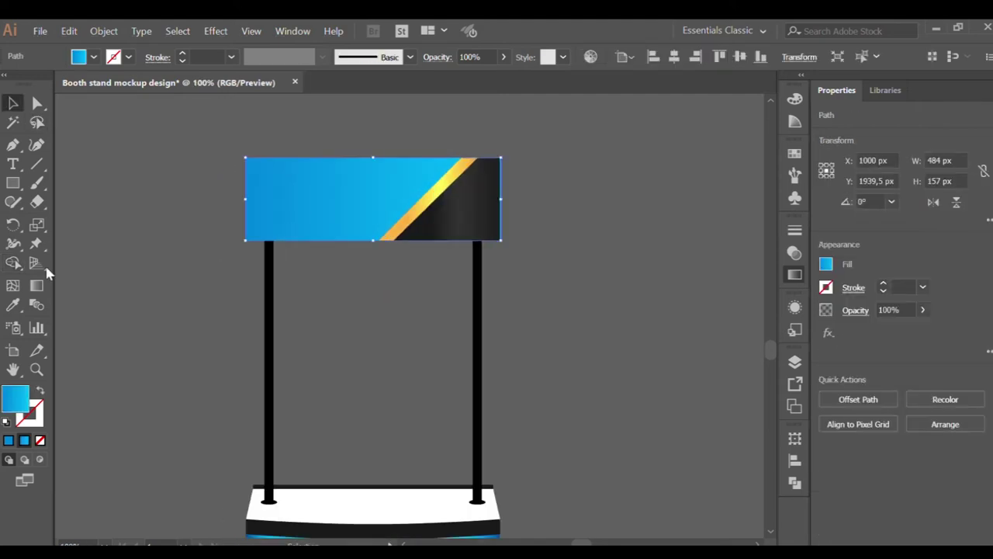
{"action": "left_click", "coordinate": [36, 284]}
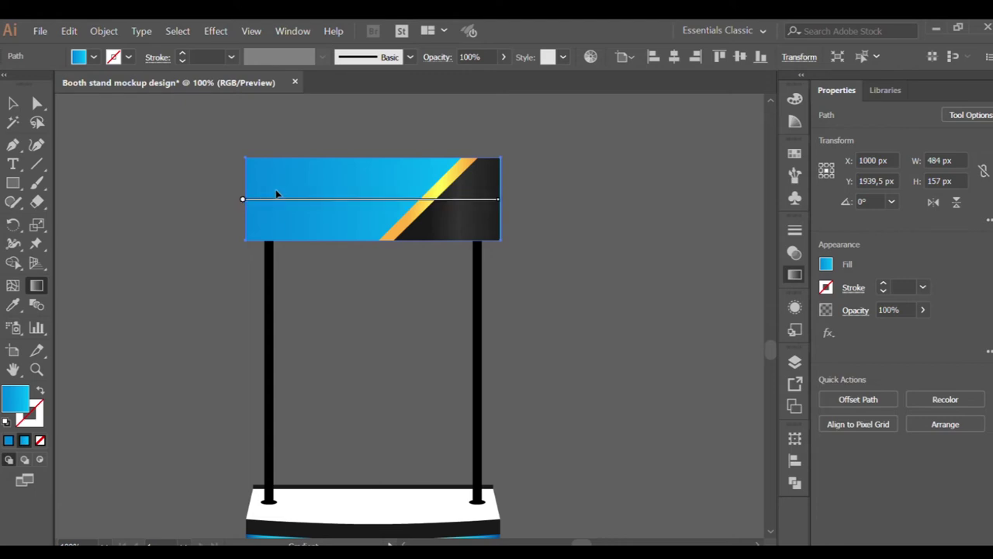
{"action": "key", "text": "v"}
{"action": "left_click", "coordinate": [142, 155]}
{"action": "scroll", "coordinate": [241, 183], "scroll_direction": "down", "scroll_amount": 1}
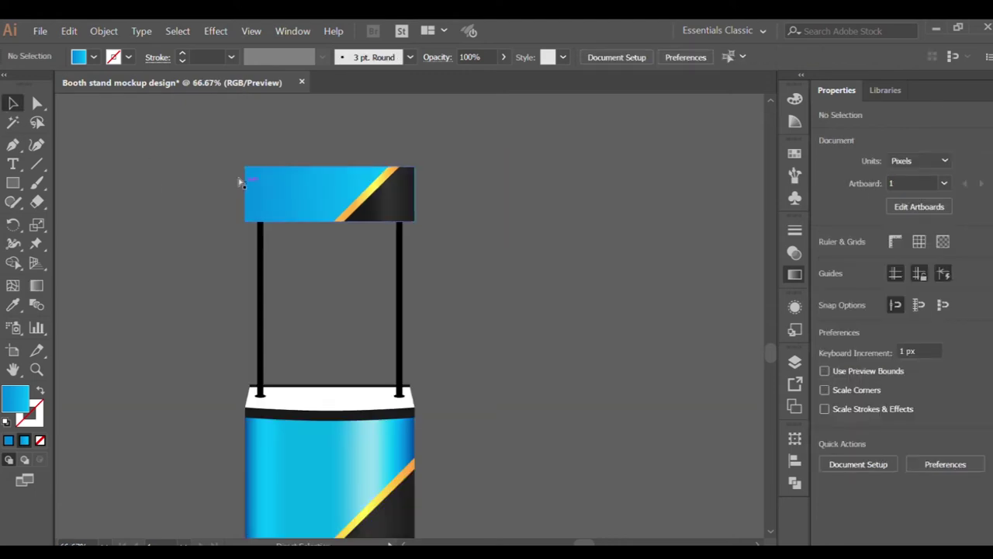
Redirect the header stripe's gradient so it shades toward orange.
{"action": "left_click", "coordinate": [464, 171]}
{"action": "scroll", "coordinate": [469, 169], "scroll_direction": "up", "scroll_amount": 2, "text": "alt"}
{"action": "scroll", "coordinate": [449, 198], "scroll_direction": "up", "scroll_amount": 1}
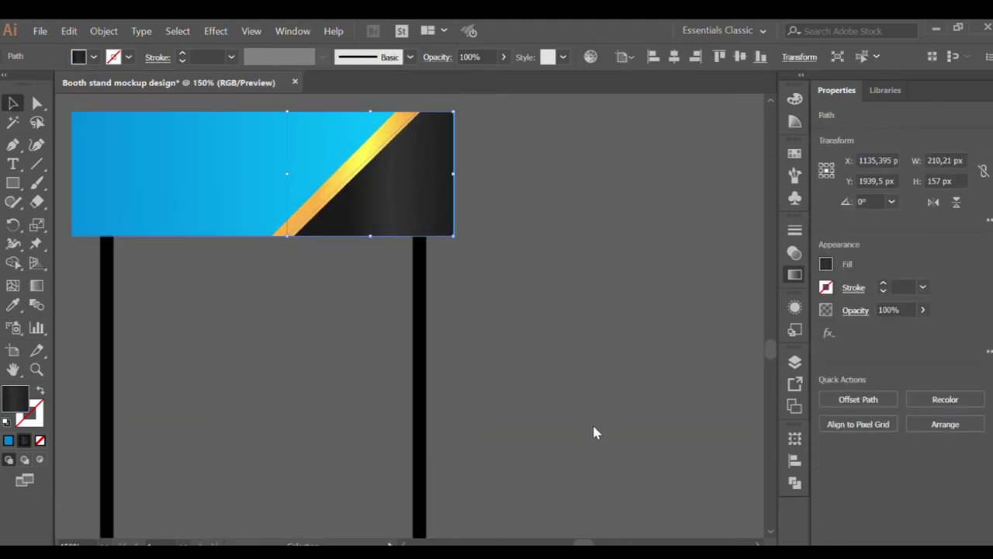
{"action": "left_click", "coordinate": [314, 271]}
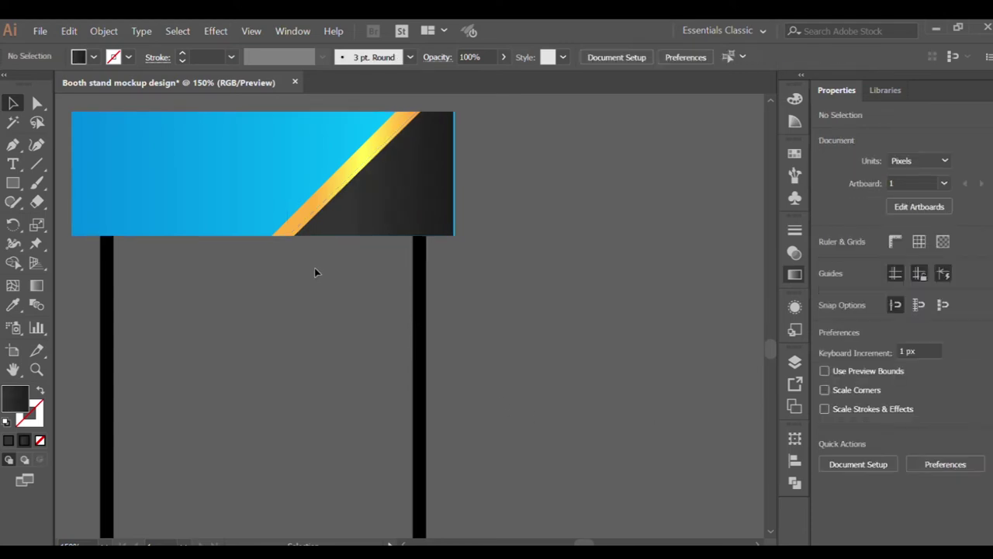
{"action": "scroll", "coordinate": [388, 274], "scroll_direction": "down", "scroll_amount": 2}
{"action": "scroll", "coordinate": [348, 204], "scroll_direction": "up", "scroll_amount": 1}
{"action": "scroll", "coordinate": [349, 202], "scroll_direction": "up", "scroll_amount": 1}
{"action": "left_click", "coordinate": [421, 213]}
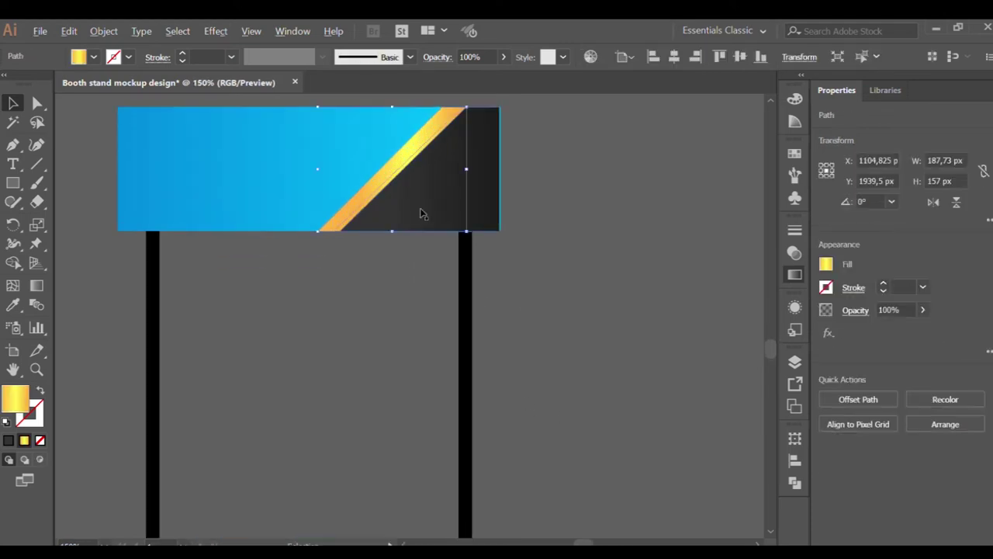
{"action": "scroll", "coordinate": [422, 213], "scroll_direction": "up", "scroll_amount": 1, "text": "alt"}
{"action": "scroll", "coordinate": [278, 280], "scroll_direction": "up", "scroll_amount": 2}
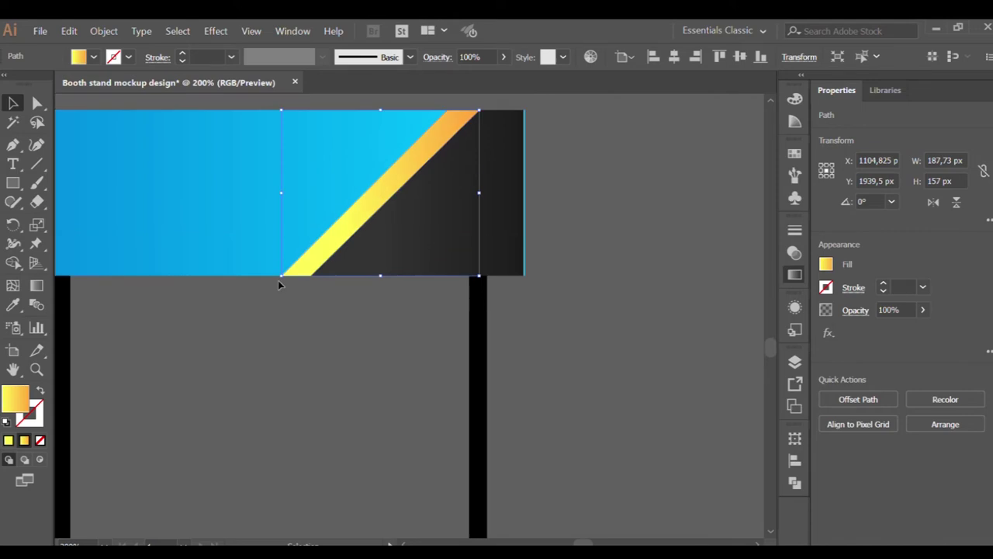
{"action": "key", "text": "g"}
{"action": "mouse_move", "coordinate": [382, 247]}
{"action": "left_mouse_down"}
{"action": "mouse_move", "coordinate": [367, 221]}
{"action": "mouse_move", "coordinate": [375, 249]}
{"action": "left_mouse_up"}
{"action": "key", "text": "v"}
{"action": "left_click", "coordinate": [330, 129]}
Merge the header's two dark right-end pieces into one clean shape.
{"action": "scroll", "coordinate": [397, 127], "scroll_direction": "down", "scroll_amount": 2}
{"action": "scroll", "coordinate": [439, 140], "scroll_direction": "up", "scroll_amount": 3}
{"action": "scroll", "coordinate": [504, 196], "scroll_direction": "up", "scroll_amount": 1}
{"action": "left_click", "coordinate": [502, 297]}
{"action": "left_click", "coordinate": [318, 224], "text": "shift"}
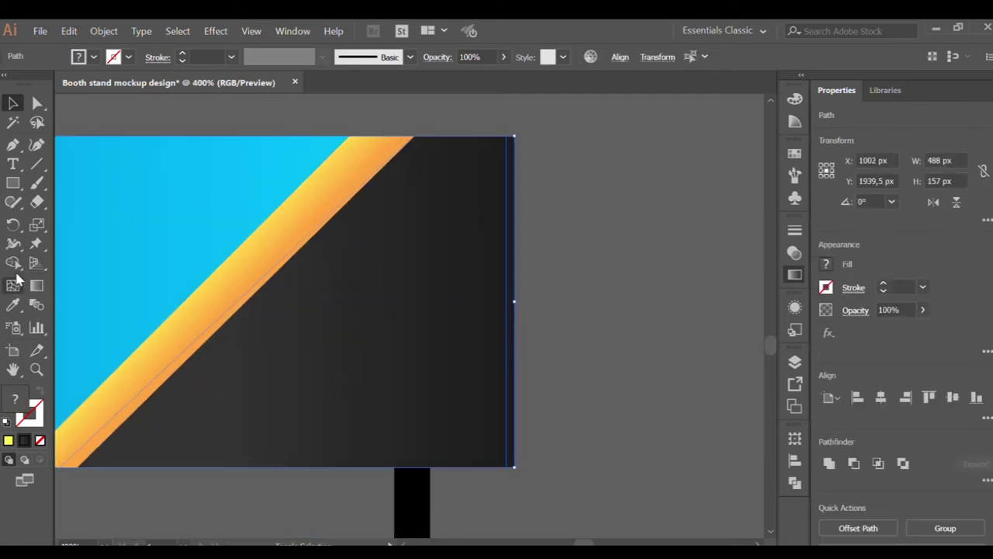
{"action": "key", "text": "shift+m"}
{"action": "scroll", "coordinate": [527, 356], "scroll_direction": "down", "scroll_amount": 2}
{"action": "key", "text": "v"}
{"action": "left_click", "coordinate": [421, 204]}
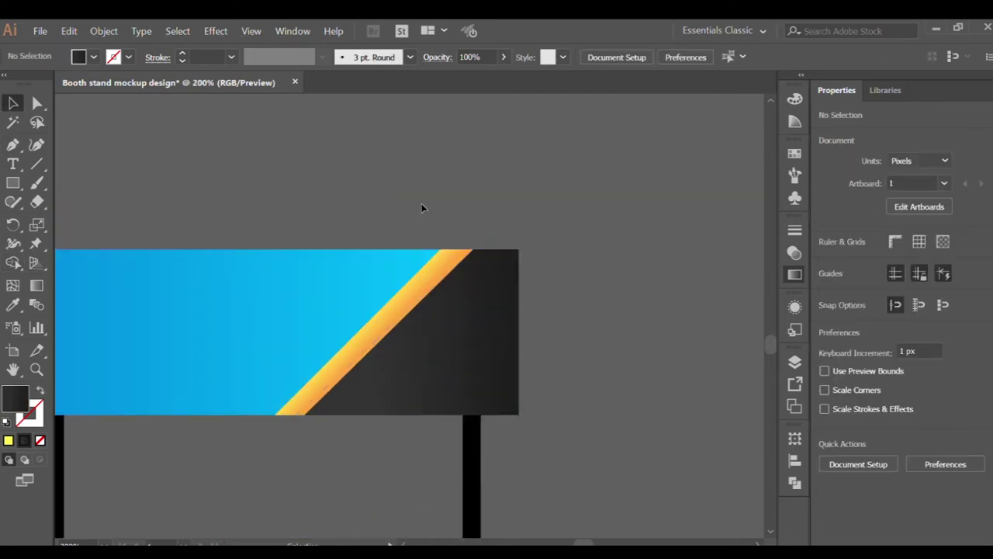
{"action": "scroll", "coordinate": [527, 205], "scroll_direction": "down", "scroll_amount": 3}
{"action": "scroll", "coordinate": [555, 234], "scroll_direction": "down", "scroll_amount": 2}
{"action": "scroll", "coordinate": [555, 239], "scroll_direction": "left", "scroll_amount": 1}
{"action": "left_click", "coordinate": [388, 281]}
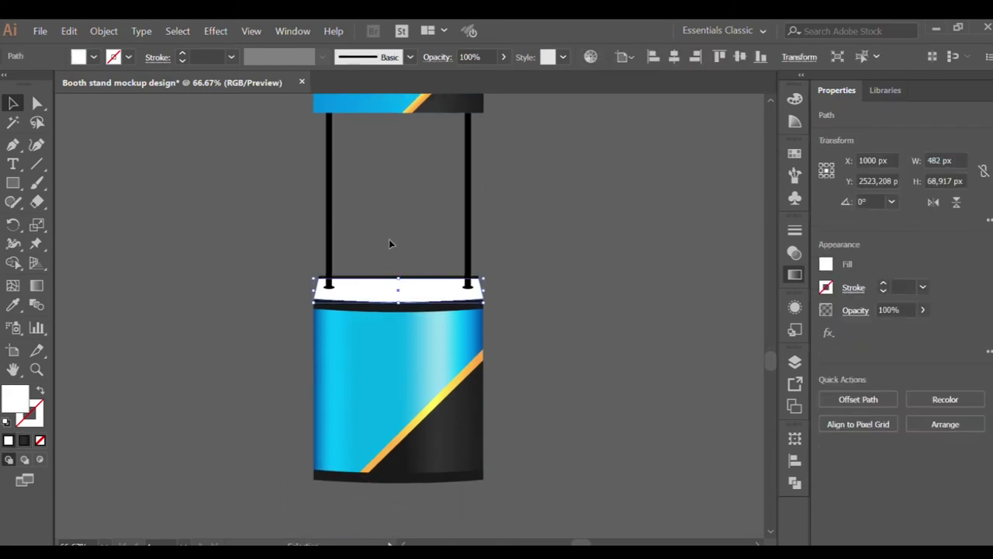
Fill the counter's top band with a gradient instead of plain white.
{"action": "scroll", "coordinate": [389, 239], "scroll_direction": "up", "scroll_amount": 1}
{"action": "scroll", "coordinate": [536, 298], "scroll_direction": "up", "scroll_amount": 1}
{"action": "key", "text": "ctrl+z"}
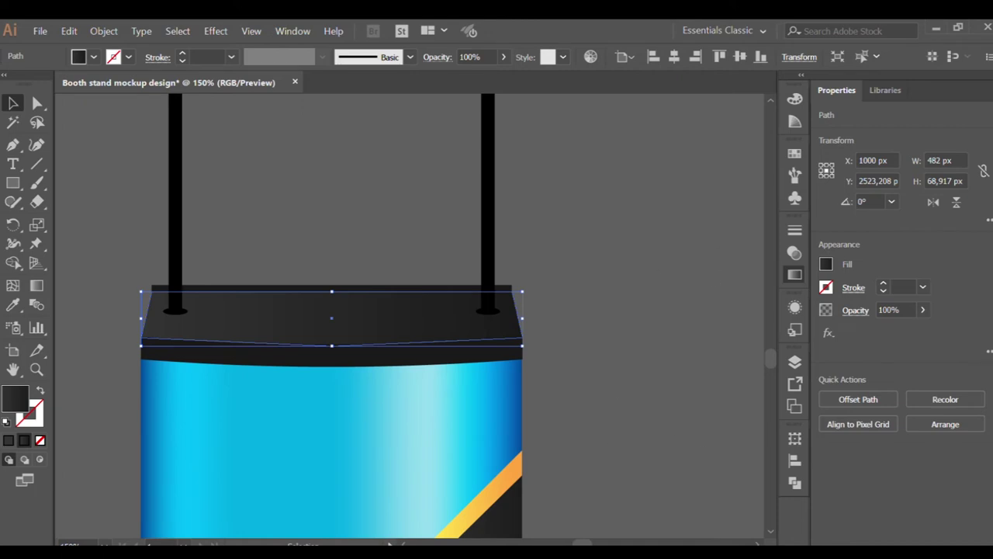
{"action": "key", "text": "period"}
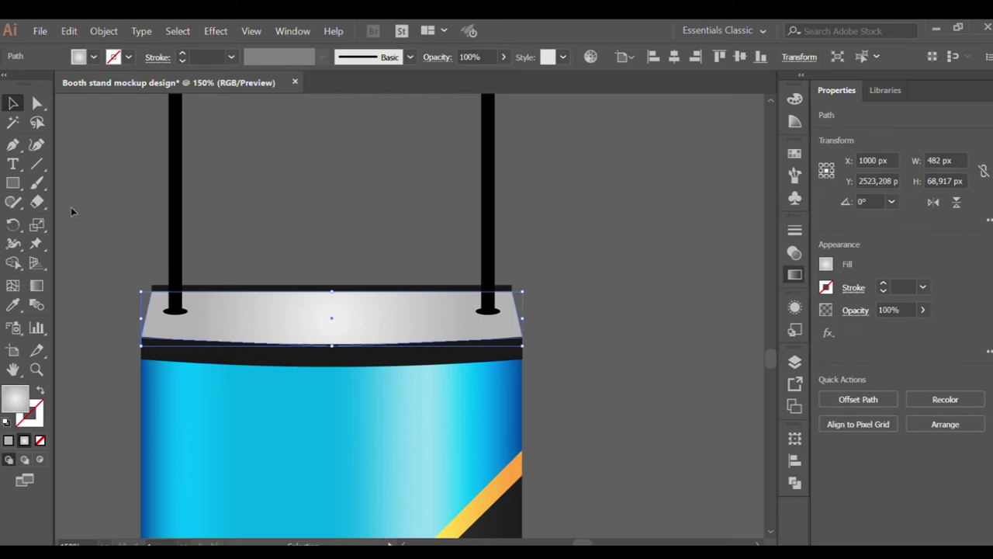
Flatten, widen and raise the light-grey radial gradient ellipse across the top band.
{"action": "left_click", "coordinate": [37, 285]}
{"action": "left_click_drag", "start_coordinate": [328, 178], "coordinate": [331, 257]}
{"action": "left_click_drag", "start_coordinate": [467, 319], "coordinate": [544, 318]}
{"action": "mouse_move", "coordinate": [481, 318]}
{"action": "left_mouse_down"}
{"action": "mouse_move", "coordinate": [478, 235]}
{"action": "mouse_move", "coordinate": [479, 254]}
{"action": "left_mouse_up"}
{"action": "key", "text": "v"}
{"action": "left_click", "coordinate": [343, 158]}
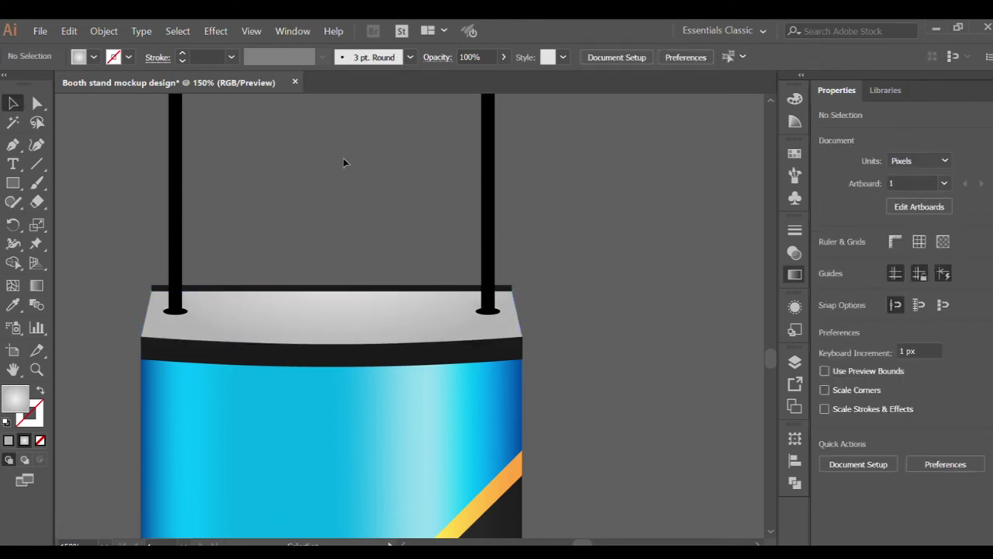
{"action": "key", "text": "ctrl+minus"}
{"action": "key", "text": "ctrl+minus"}
{"action": "scroll", "coordinate": [528, 330], "scroll_direction": "left", "scroll_amount": 3}
{"action": "scroll", "coordinate": [527, 326], "scroll_direction": "left", "scroll_amount": 2}
{"action": "scroll", "coordinate": [521, 313], "scroll_direction": "up", "scroll_amount": 1}
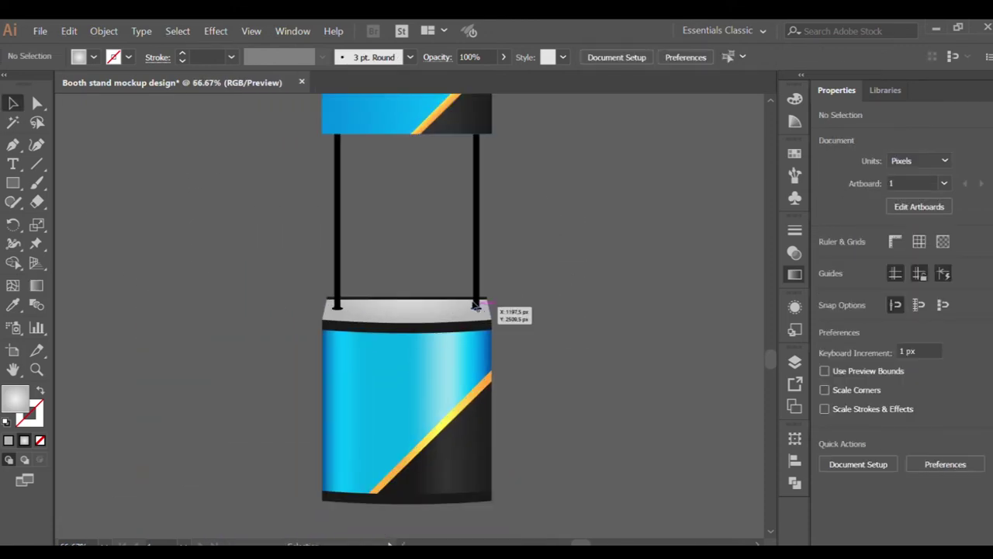
Lower the grey counter top's upper edge by dragging its two top corner anchors down.
{"action": "key", "text": "ctrl+plus"}
{"action": "left_click", "coordinate": [337, 298]}
{"action": "left_click", "coordinate": [36, 122]}
{"action": "scroll", "coordinate": [499, 341], "scroll_direction": "up", "scroll_amount": 1}
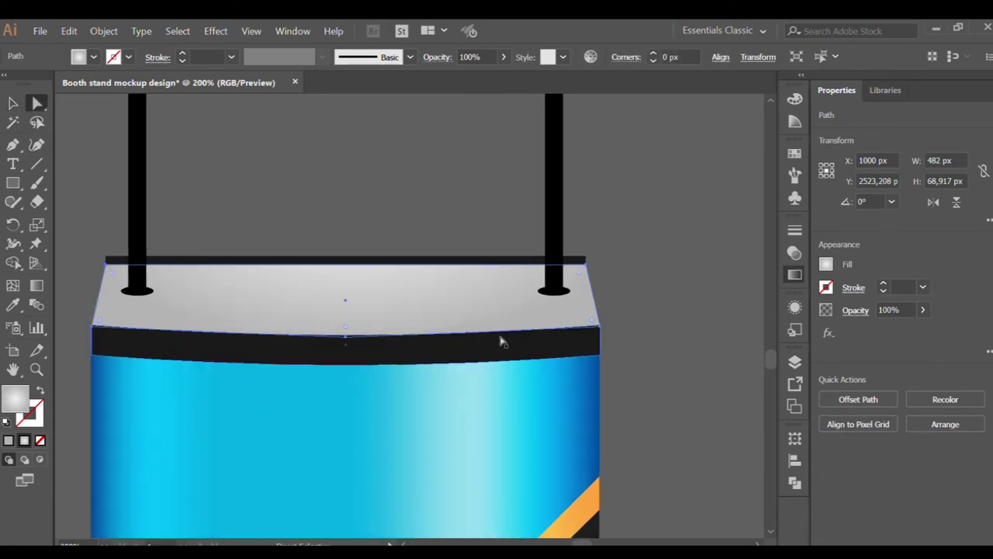
{"action": "left_click", "coordinate": [105, 264]}
{"action": "scroll", "coordinate": [521, 286], "scroll_direction": "right", "scroll_amount": 2}
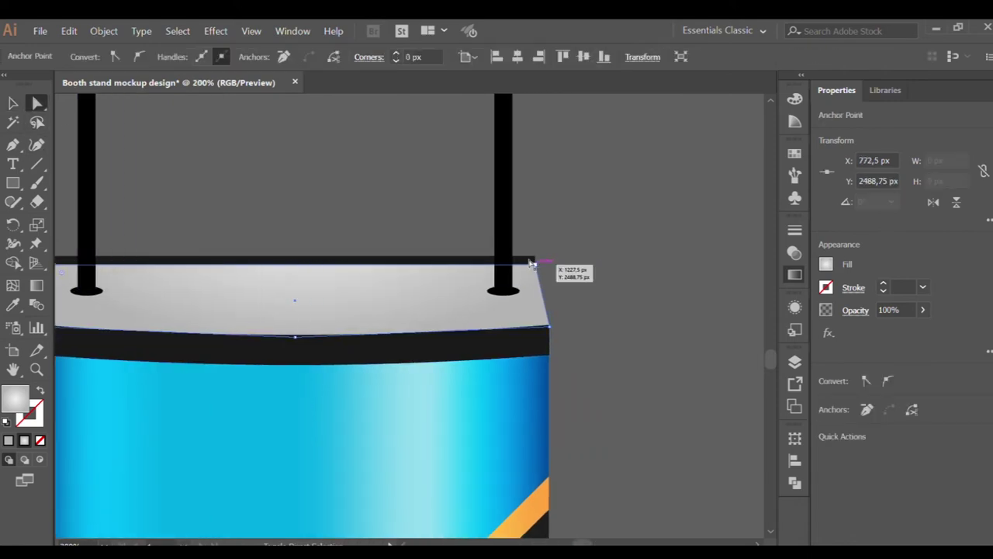
{"action": "left_click", "coordinate": [531, 262], "text": "shift"}
{"action": "scroll", "coordinate": [531, 264], "scroll_direction": "up", "scroll_amount": 1}
{"action": "left_click_drag", "start_coordinate": [532, 263], "coordinate": [525, 286]}
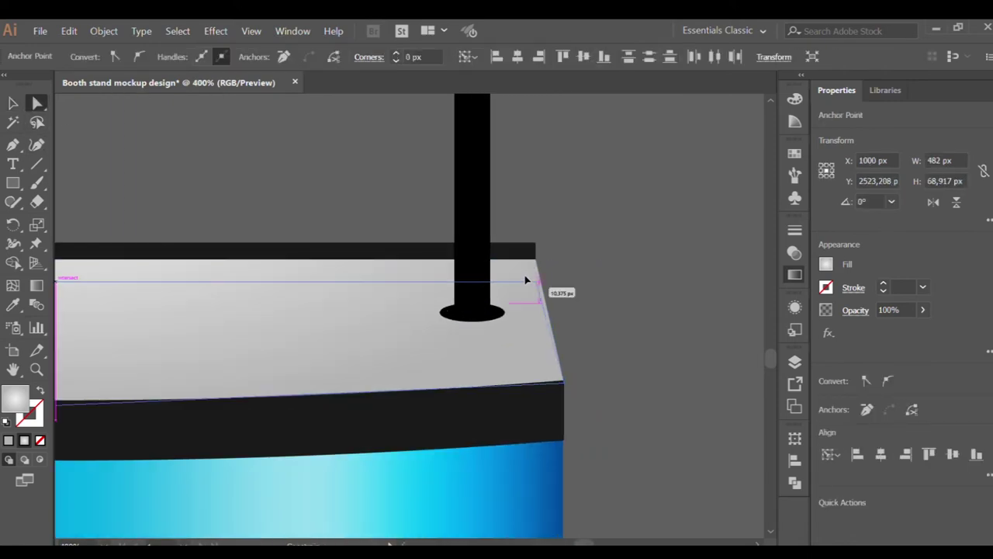
{"action": "scroll", "coordinate": [557, 287], "scroll_direction": "down", "scroll_amount": 1}
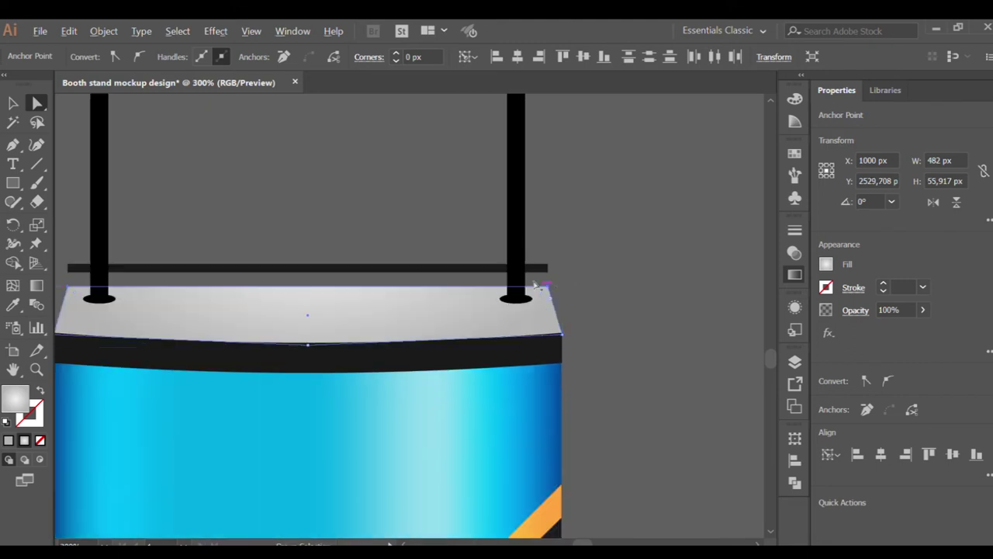
{"action": "scroll", "coordinate": [535, 285], "scroll_direction": "up", "scroll_amount": 1}
{"action": "left_click_drag", "start_coordinate": [554, 284], "coordinate": [549, 281]}
{"action": "scroll", "coordinate": [550, 287], "scroll_direction": "down", "scroll_amount": 2}
{"action": "scroll", "coordinate": [549, 291], "scroll_direction": "down", "scroll_amount": 1}
Move the thin dark rim down 8 px so it sits on the counter top.
{"action": "key", "text": "v"}
{"action": "left_click", "coordinate": [365, 277]}
{"action": "scroll", "coordinate": [365, 279], "scroll_direction": "up", "scroll_amount": 3}
{"action": "left_click_drag", "start_coordinate": [364, 280], "coordinate": [365, 285]}
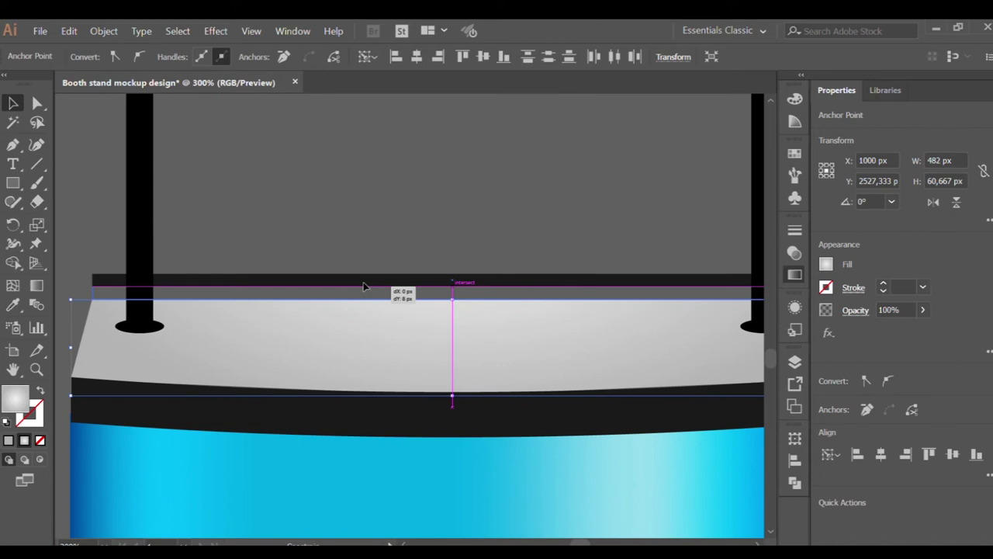
{"action": "left_click", "coordinate": [359, 193]}
{"action": "scroll", "coordinate": [359, 193], "scroll_direction": "down", "scroll_amount": 3}
{"action": "scroll", "coordinate": [381, 202], "scroll_direction": "down", "scroll_amount": 1}
{"action": "scroll", "coordinate": [481, 276], "scroll_direction": "down", "scroll_amount": 1}
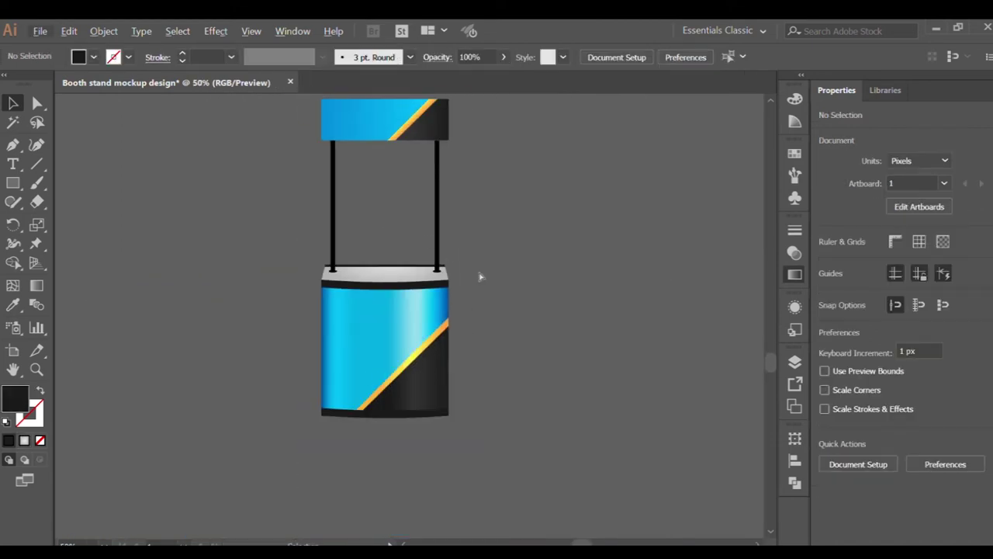
{"action": "scroll", "coordinate": [485, 295], "scroll_direction": "up", "scroll_amount": 2}
{"action": "scroll", "coordinate": [496, 303], "scroll_direction": "left", "scroll_amount": 1}
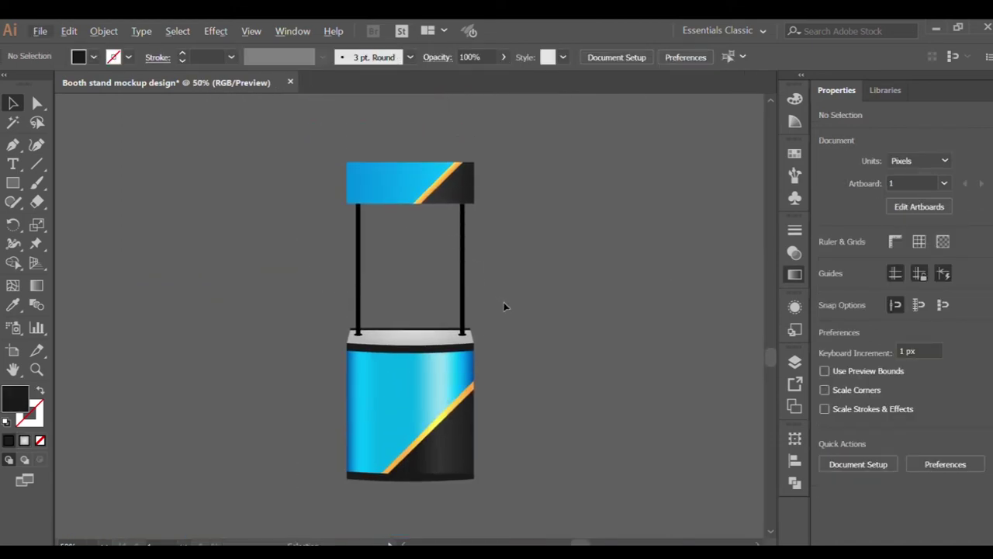
Create the PROMO text at about 64 pt in Tw Cen MT Bold.
{"action": "scroll", "coordinate": [449, 280], "scroll_direction": "up", "scroll_amount": 1}
{"action": "left_click", "coordinate": [12, 164]}
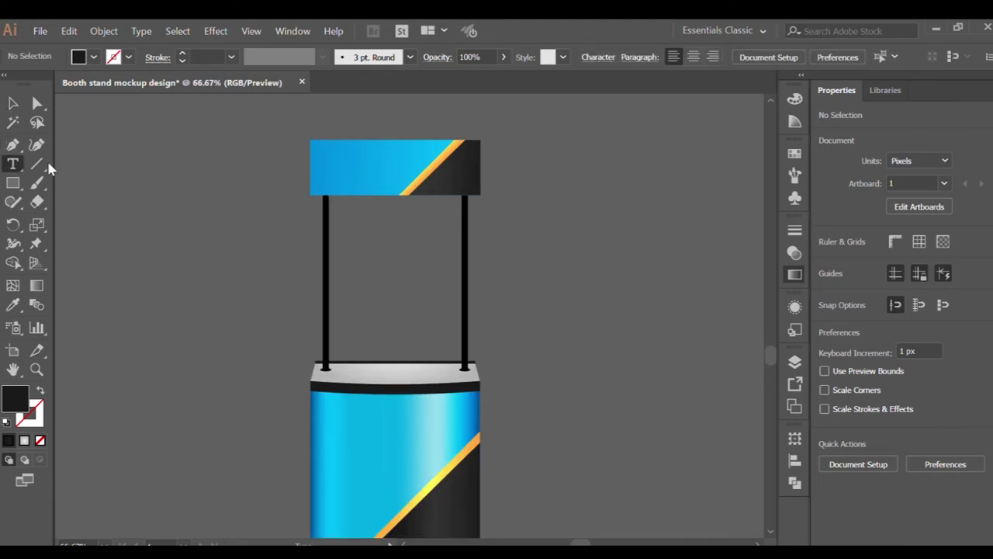
{"action": "left_click", "coordinate": [374, 290]}
{"action": "key", "text": "BackSpace"}
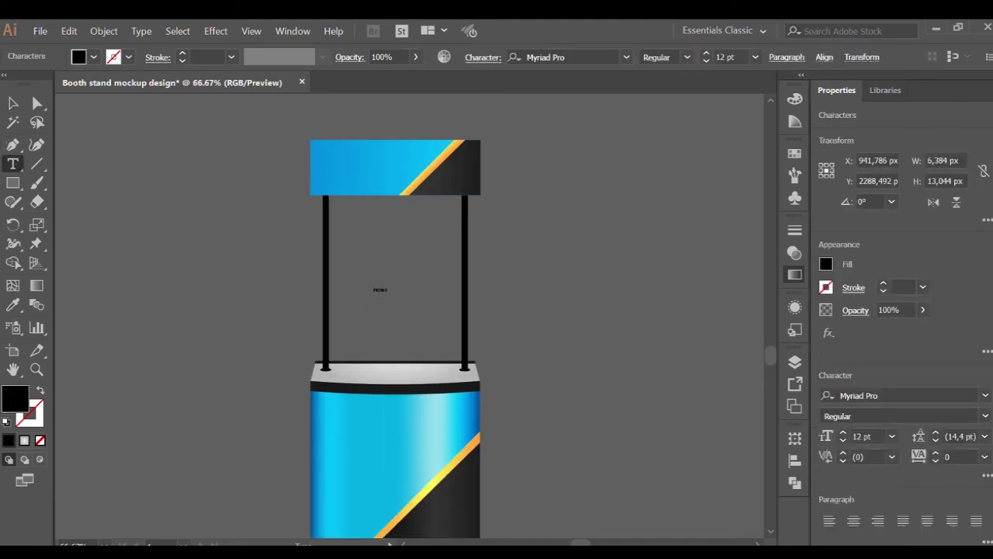
{"action": "key", "text": "Escape"}
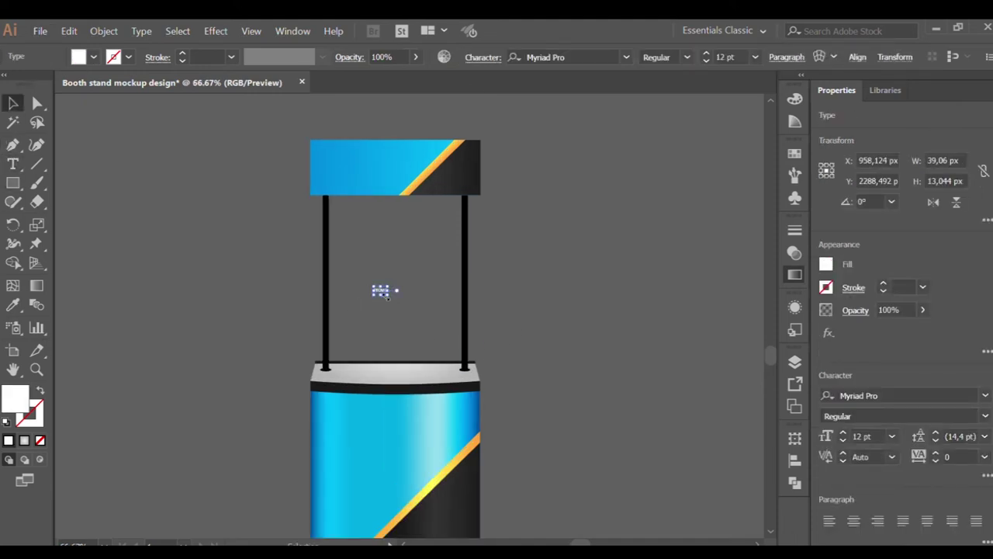
{"action": "left_click_drag", "start_coordinate": [387, 296], "coordinate": [448, 318]}
{"action": "left_click", "coordinate": [895, 395]}
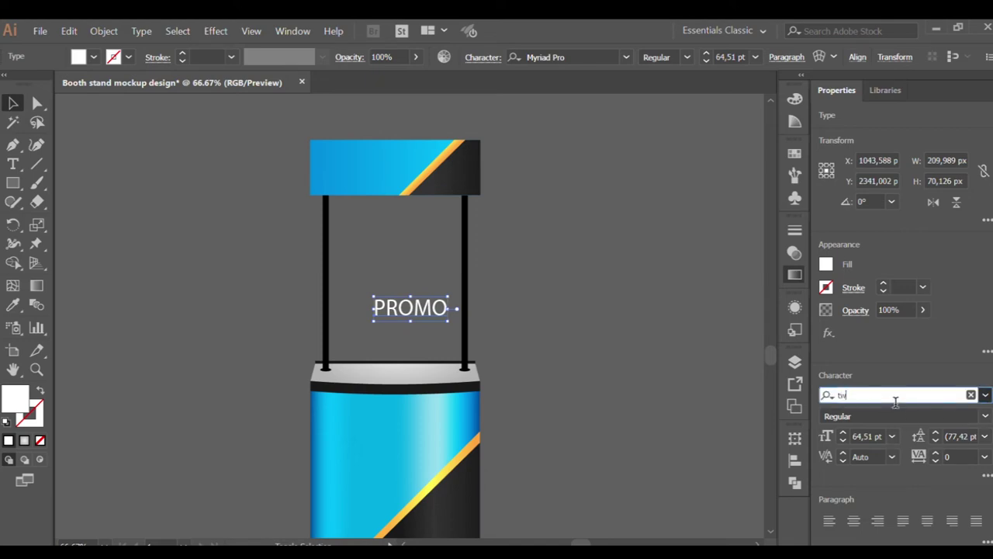
{"action": "key", "text": "Return"}
{"action": "left_click", "coordinate": [962, 416]}
{"action": "type", "text": "b"}
{"action": "key", "text": "Return"}
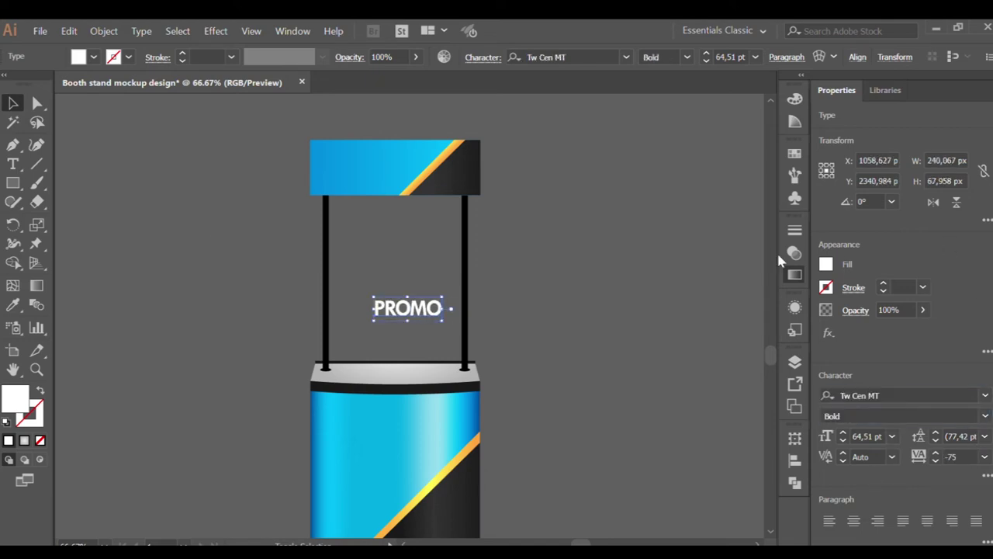
Place PROMO on the counter front with a copy below retyped as STAND.
{"action": "key", "text": "ctrl+1"}
{"action": "scroll", "coordinate": [419, 310], "scroll_direction": "down", "scroll_amount": 3}
{"action": "left_click_drag", "start_coordinate": [430, 228], "coordinate": [348, 390]}
{"action": "scroll", "coordinate": [355, 375], "scroll_direction": "down", "scroll_amount": 2}
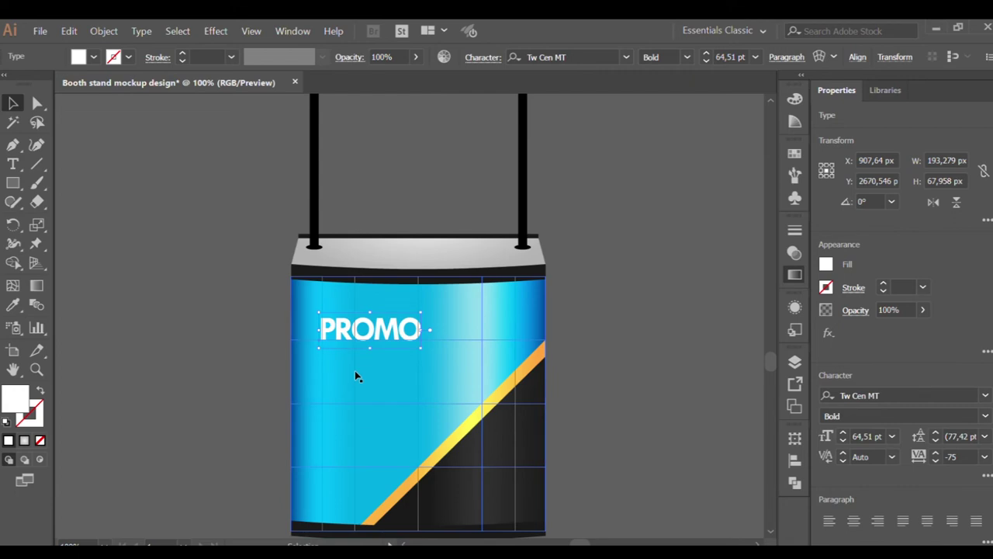
{"action": "key", "text": "ctrl+plus"}
{"action": "left_click_drag", "start_coordinate": [361, 326], "coordinate": [358, 374]}
{"action": "double_click", "coordinate": [353, 374]}
{"action": "type", "text": "S"}
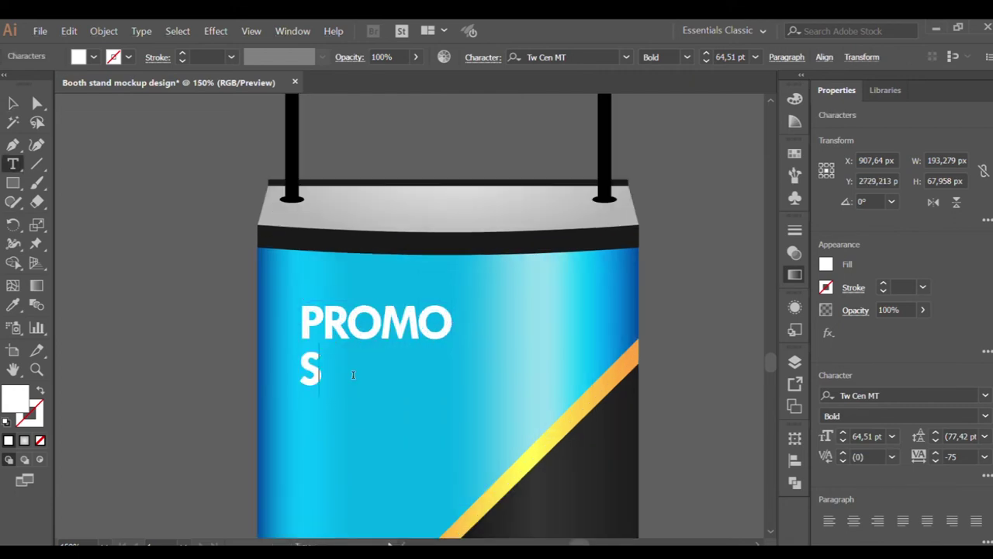
{"action": "type", "text": "TAND"}
{"action": "key", "text": "Escape"}
{"action": "left_click", "coordinate": [171, 194]}
Enlarge the PROMO STAND heading to about 77 pt.
{"action": "scroll", "coordinate": [284, 248], "scroll_direction": "down", "scroll_amount": 1}
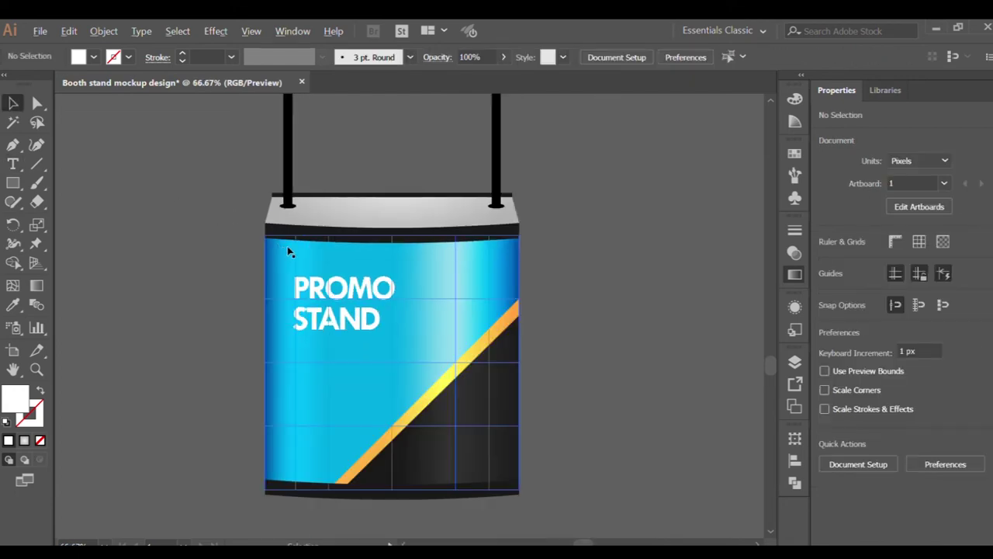
{"action": "scroll", "coordinate": [391, 368], "scroll_direction": "down", "scroll_amount": 1}
{"action": "scroll", "coordinate": [334, 354], "scroll_direction": "up", "scroll_amount": 1}
{"action": "key", "text": "ctrl+semicolon"}
{"action": "left_click", "coordinate": [361, 324]}
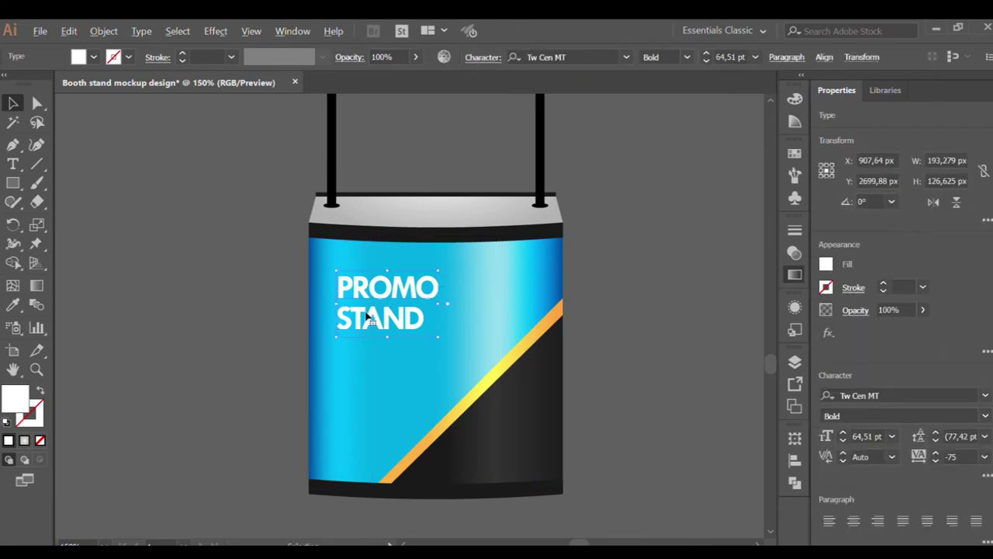
{"action": "key", "text": "ctrl+plus"}
{"action": "key", "text": "ctrl+semicolon"}
{"action": "scroll", "coordinate": [678, 312], "scroll_direction": "down", "scroll_amount": 3}
{"action": "key", "text": "ctrl+semicolon"}
{"action": "left_click_drag", "start_coordinate": [461, 230], "coordinate": [492, 229]}
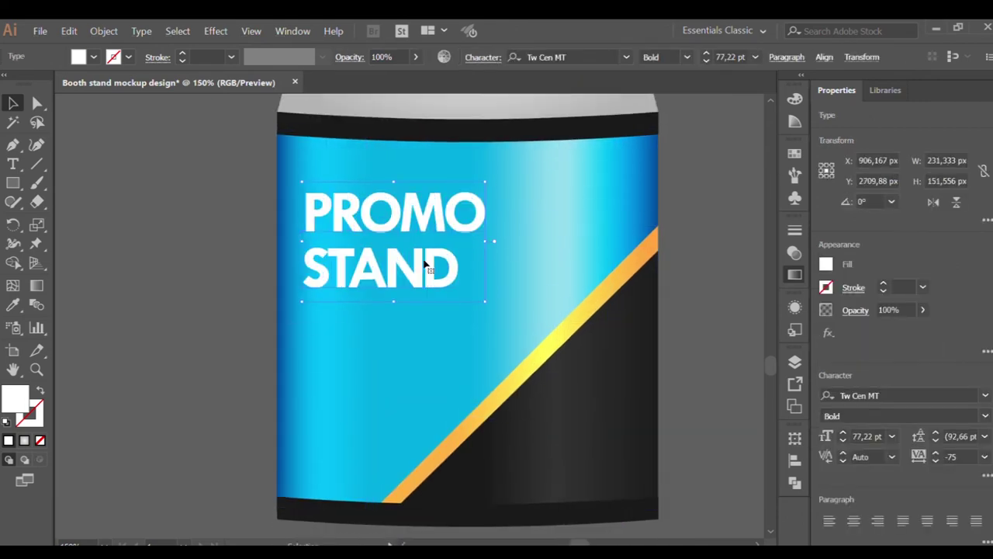
{"action": "left_click", "coordinate": [148, 239]}
{"action": "key", "text": "t"}
{"action": "key", "text": "ctrl+semicolon"}
{"action": "key", "text": "ctrl+semicolon"}
Add a placeholder text paragraph under PROMO STAND, trimmed to three lines.
{"action": "left_click_drag", "start_coordinate": [305, 337], "coordinate": [314, 342]}
{"action": "left_click", "coordinate": [11, 104]}
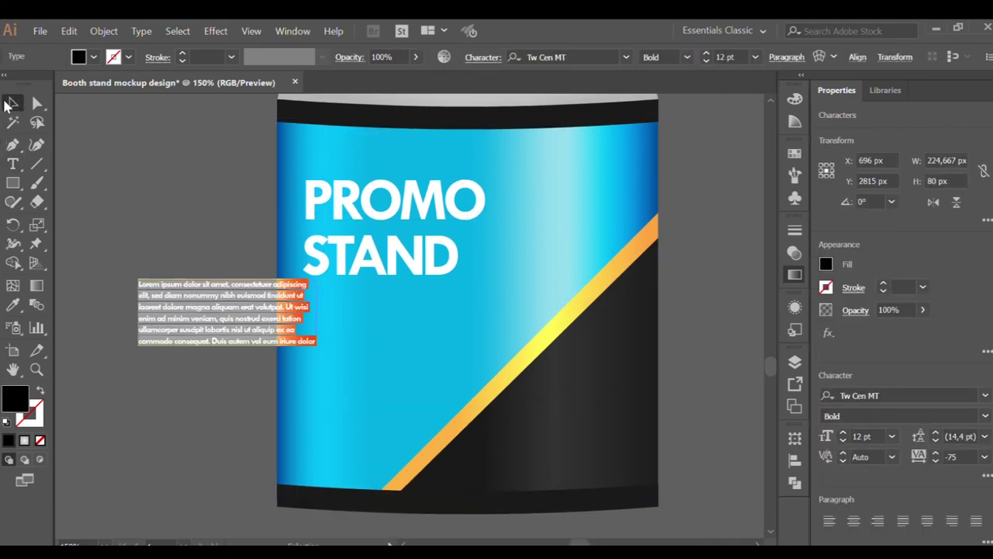
{"action": "mouse_move", "coordinate": [211, 303]}
{"action": "left_mouse_down"}
{"action": "mouse_move", "coordinate": [389, 316]}
{"action": "mouse_move", "coordinate": [377, 317]}
{"action": "left_mouse_up"}
{"action": "key", "text": "ctrl+plus"}
{"action": "key", "text": "ctrl+plus"}
{"action": "key", "text": "t"}
{"action": "left_click_drag", "start_coordinate": [504, 326], "coordinate": [576, 417]}
{"action": "key", "text": "BackSpace"}
{"action": "key", "text": "ctrl+minus"}
{"action": "key", "text": "ctrl+minus"}
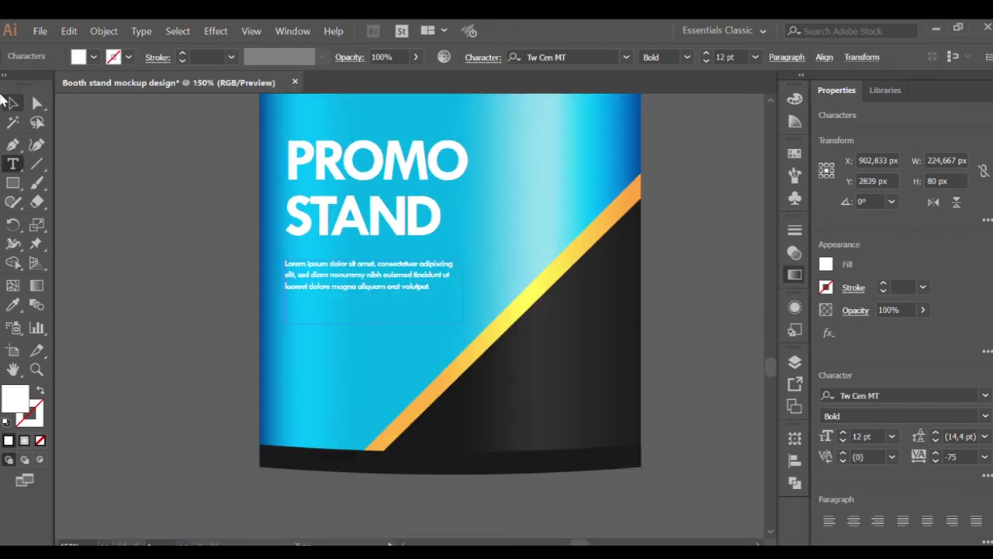
Copy STAND near the counter's bottom, retype it DESIGN, and shrink it to about 22 pt.
{"action": "left_click", "coordinate": [10, 103]}
{"action": "key", "text": "ctrl+minus"}
{"action": "left_click_drag", "start_coordinate": [350, 230], "coordinate": [350, 332]}
{"action": "key", "text": "ctrl+plus"}
{"action": "double_click", "coordinate": [349, 333]}
{"action": "type", "text": "DESIGN"}
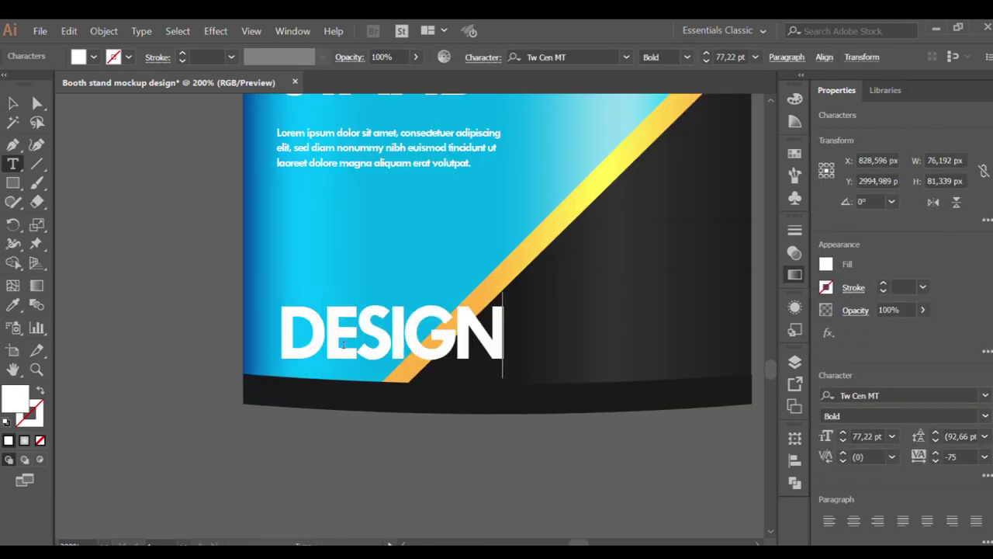
{"action": "left_click", "coordinate": [11, 103]}
{"action": "mouse_move", "coordinate": [506, 361]}
{"action": "left_mouse_down"}
{"action": "mouse_move", "coordinate": [332, 335]}
{"action": "mouse_move", "coordinate": [384, 345]}
{"action": "left_mouse_up"}
Draw a tiny square just before DESIGN and group it with the label.
{"action": "key", "text": "ctrl+plus"}
{"action": "key", "text": "ctrl+plus"}
{"action": "key", "text": "m"}
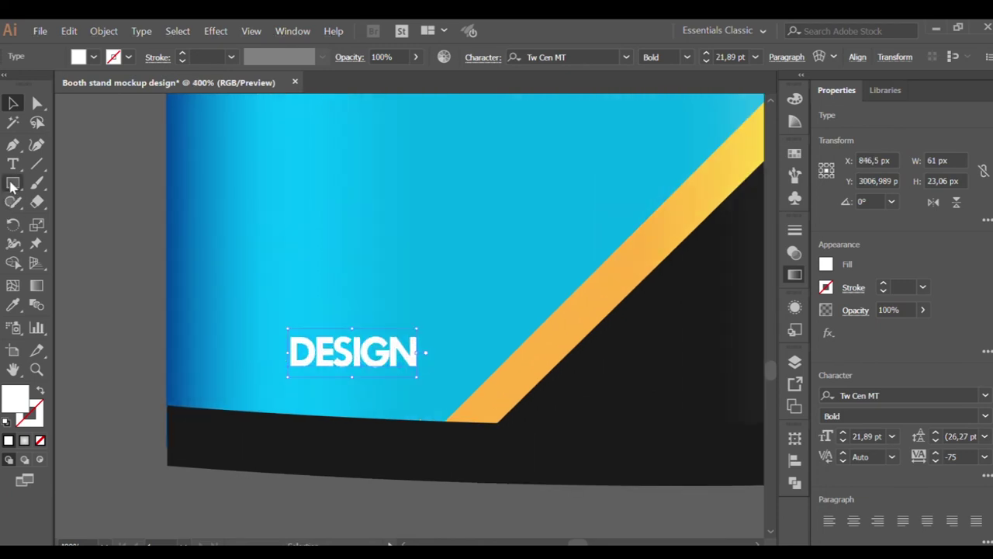
{"action": "key", "text": "ctrl+plus"}
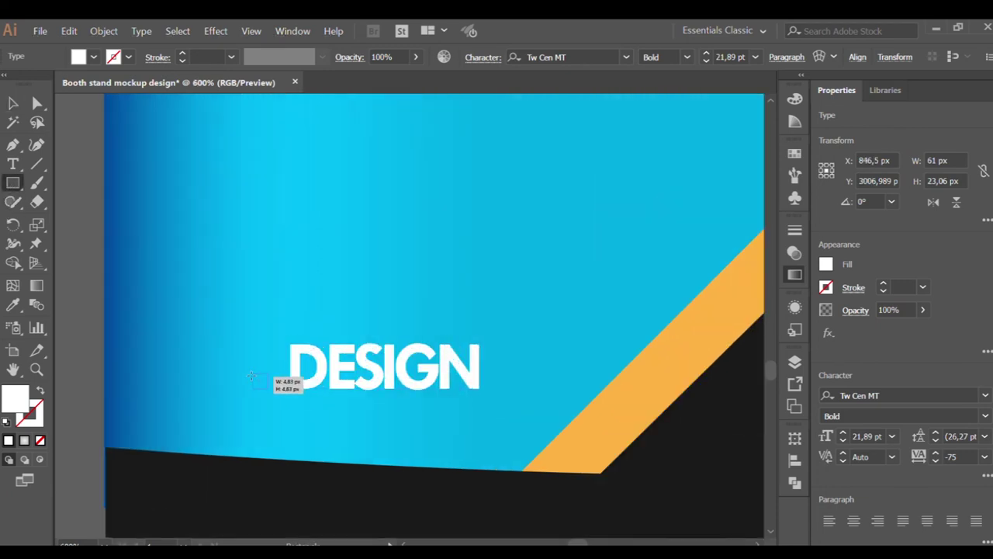
{"action": "left_click_drag", "start_coordinate": [252, 377], "coordinate": [268, 388]}
{"action": "key", "text": "v"}
{"action": "key", "text": "ctrl+g"}
Move the grouped DESIGN label left toward the counter's lower-left corner.
{"action": "mouse_move", "coordinate": [373, 365]}
{"action": "left_mouse_down"}
{"action": "mouse_move", "coordinate": [317, 380]}
{"action": "mouse_move", "coordinate": [335, 401]}
{"action": "left_mouse_up"}
{"action": "key", "text": "ctrl+minus"}
{"action": "key", "text": "ctrl+minus"}
{"action": "key", "text": "ctrl+minus"}
{"action": "key", "text": "ctrl+plus"}
{"action": "left_click", "coordinate": [163, 369]}
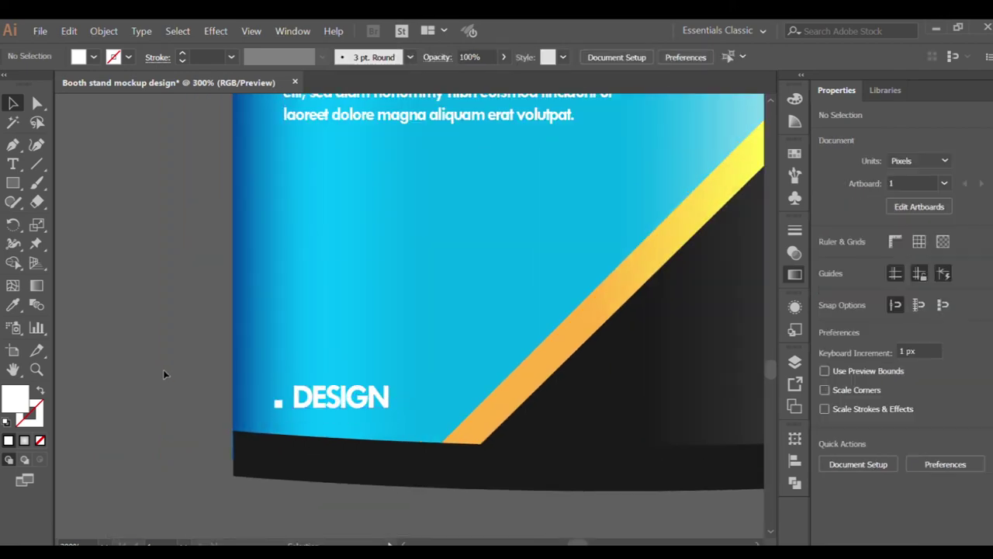
{"action": "key", "text": "ctrl+plus"}
{"action": "key", "text": "ctrl+minus"}
{"action": "key", "text": "ctrl+minus"}
Nudge the DESIGN label slightly upward into its final bottom-left position.
{"action": "scroll", "coordinate": [166, 370], "scroll_direction": "down", "scroll_amount": 2}
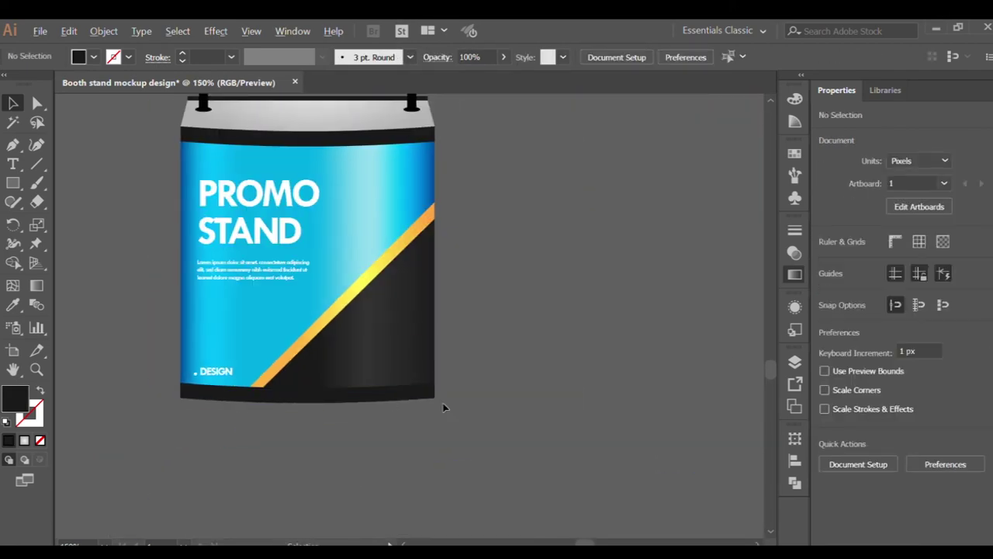
{"action": "scroll", "coordinate": [431, 371], "scroll_direction": "up", "scroll_amount": 3}
{"action": "scroll", "coordinate": [431, 371], "scroll_direction": "down", "scroll_amount": 2}
{"action": "scroll", "coordinate": [432, 371], "scroll_direction": "down", "scroll_amount": 2}
{"action": "scroll", "coordinate": [377, 395], "scroll_direction": "up", "scroll_amount": 1}
{"action": "scroll", "coordinate": [377, 395], "scroll_direction": "up", "scroll_amount": 3}
{"action": "left_click_drag", "start_coordinate": [281, 429], "coordinate": [282, 399]}
{"action": "left_click", "coordinate": [116, 294]}
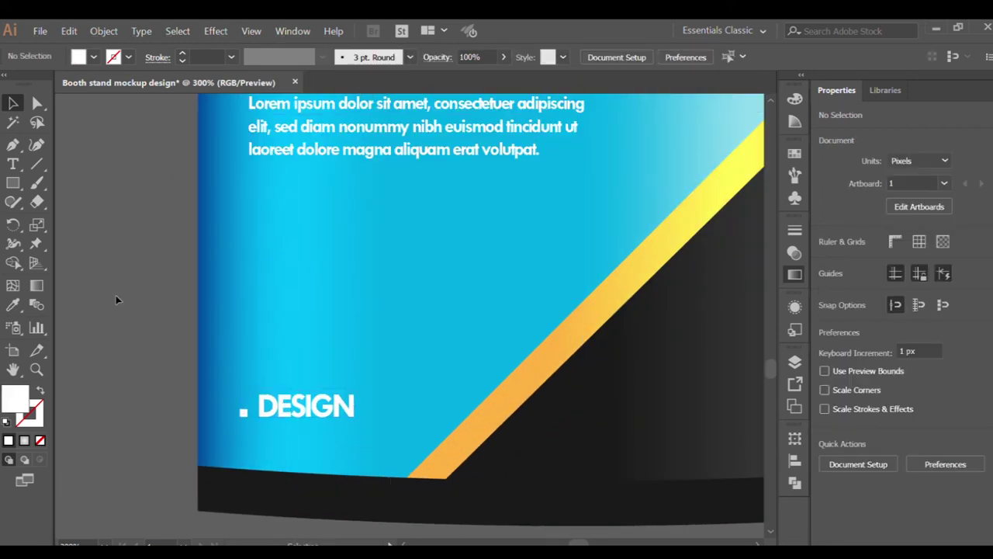
{"action": "scroll", "coordinate": [115, 295], "scroll_direction": "down", "scroll_amount": 4}
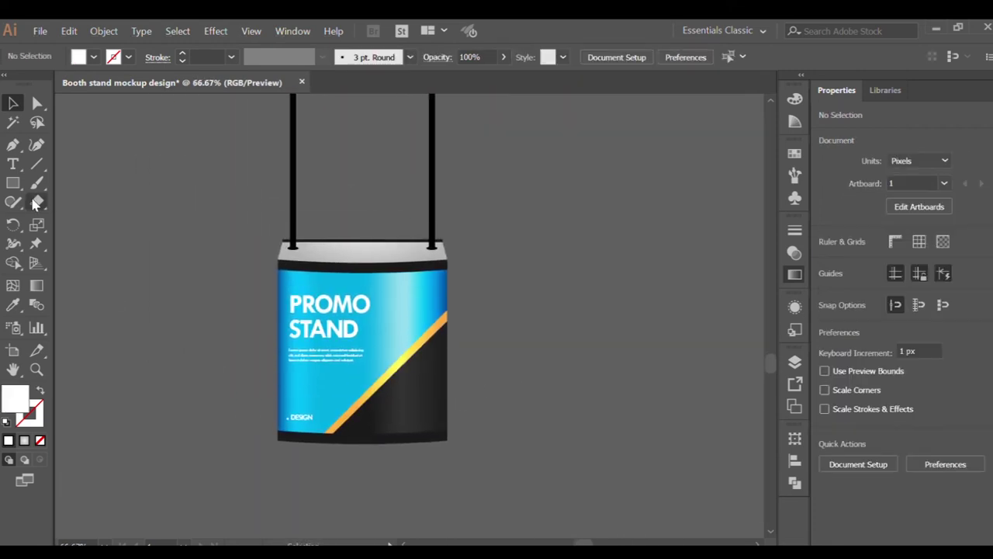
{"action": "key", "text": "l"}
{"action": "scroll", "coordinate": [386, 432], "scroll_direction": "up", "scroll_amount": 2}
Draw a circle on the counter's corner filled with the stripe's yellow-orange gradient.
{"action": "left_click_drag", "start_coordinate": [478, 376], "coordinate": [479, 377]}
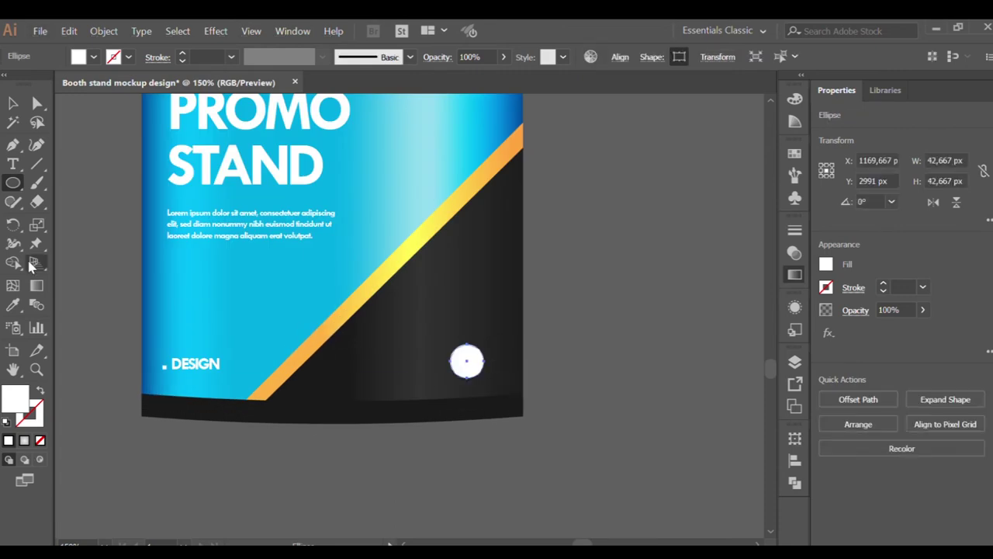
{"action": "key", "text": "i"}
{"action": "scroll", "coordinate": [427, 221], "scroll_direction": "up", "scroll_amount": 5}
{"action": "scroll", "coordinate": [426, 221], "scroll_direction": "up", "scroll_amount": 3}
{"action": "left_click", "coordinate": [415, 224]}
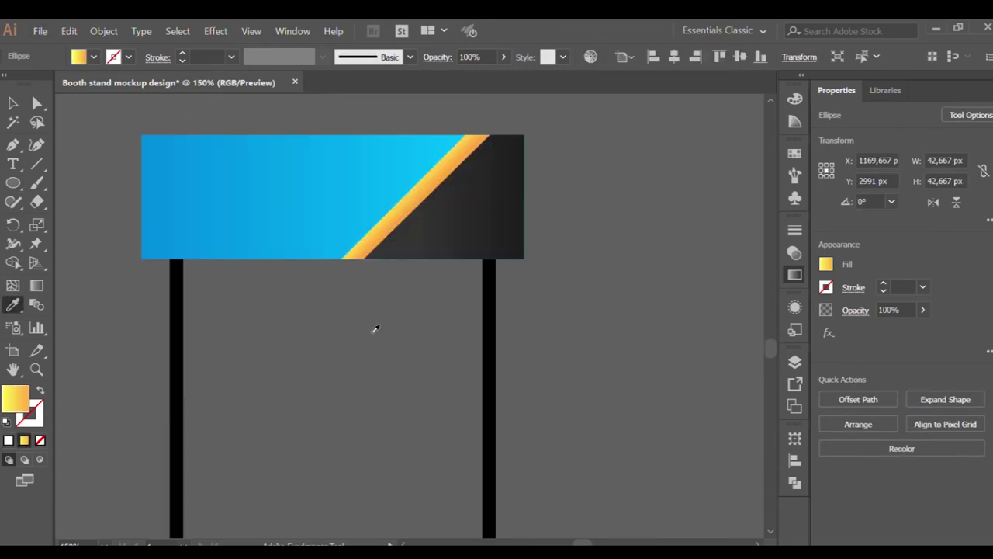
{"action": "scroll", "coordinate": [381, 299], "scroll_direction": "down", "scroll_amount": 8}
{"action": "left_click", "coordinate": [21, 110]}
{"action": "scroll", "coordinate": [366, 359], "scroll_direction": "up", "scroll_amount": 2}
{"action": "mouse_move", "coordinate": [584, 376]}
{"action": "left_mouse_down"}
{"action": "mouse_move", "coordinate": [509, 319]}
{"action": "mouse_move", "coordinate": [519, 318]}
{"action": "left_mouse_up"}
Add a smaller blue circle overlapping the yellow circle's edge to form the logo.
{"action": "left_click_drag", "start_coordinate": [556, 356], "coordinate": [540, 341]}
{"action": "key", "text": "i"}
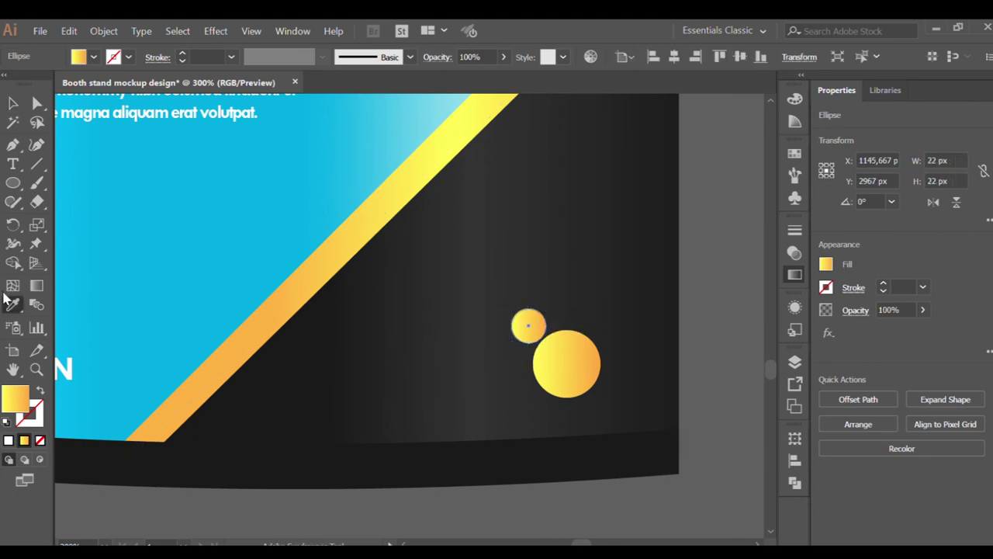
{"action": "scroll", "coordinate": [346, 336], "scroll_direction": "down", "scroll_amount": 4}
{"action": "left_click", "coordinate": [13, 104]}
{"action": "left_click", "coordinate": [139, 269]}
{"action": "scroll", "coordinate": [140, 268], "scroll_direction": "down", "scroll_amount": 2}
{"action": "scroll", "coordinate": [373, 387], "scroll_direction": "up", "scroll_amount": 4}
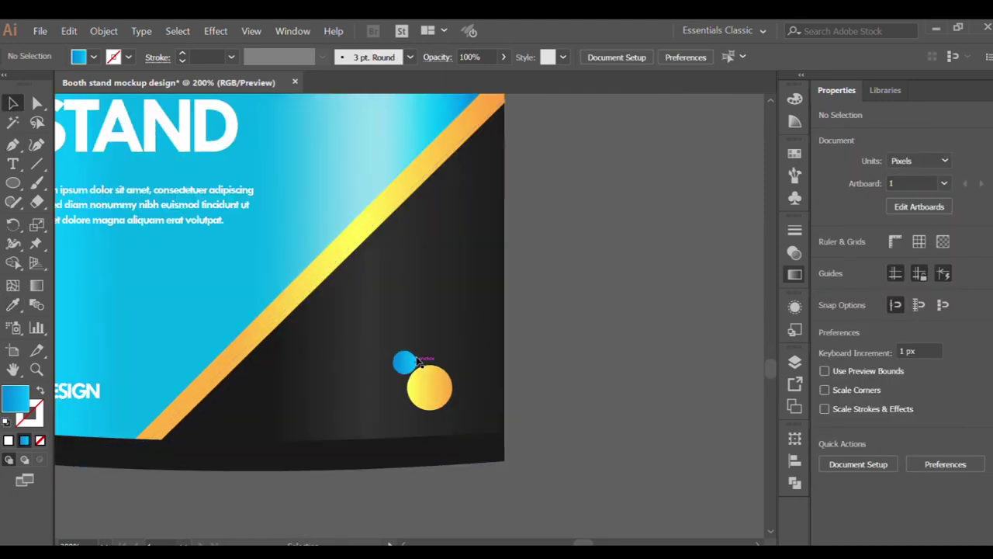
{"action": "scroll", "coordinate": [388, 363], "scroll_direction": "up", "scroll_amount": 3}
{"action": "left_click_drag", "start_coordinate": [388, 362], "coordinate": [395, 370]}
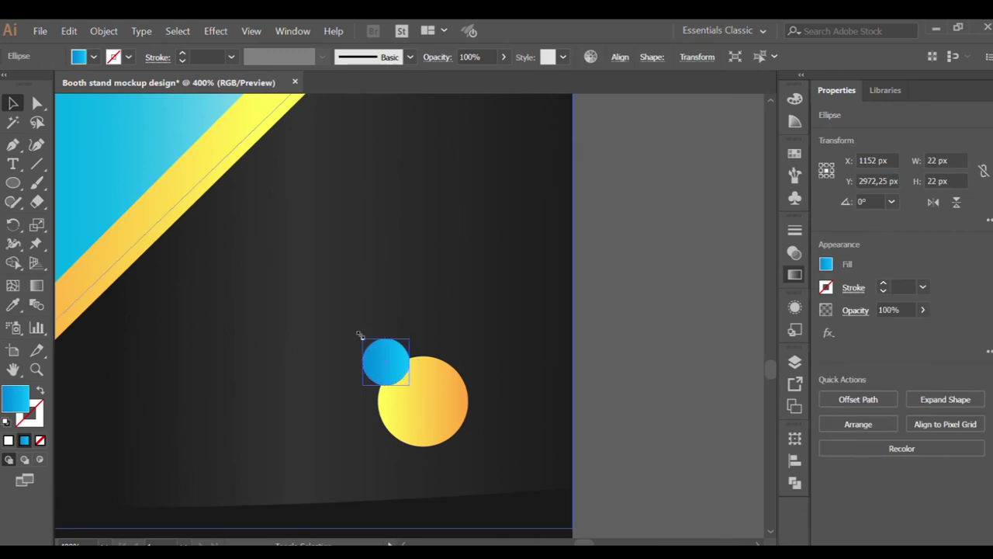
{"action": "left_click_drag", "start_coordinate": [360, 335], "coordinate": [435, 403]}
{"action": "mouse_move", "coordinate": [395, 363]}
{"action": "left_mouse_down"}
{"action": "mouse_move", "coordinate": [399, 372]}
{"action": "mouse_move", "coordinate": [356, 335]}
{"action": "mouse_move", "coordinate": [397, 343]}
{"action": "left_mouse_up"}
{"action": "left_click", "coordinate": [443, 406], "text": "shift"}
Copy the two-circle logo onto the header's right end and size it to fit.
{"action": "scroll", "coordinate": [443, 405], "scroll_direction": "down", "scroll_amount": 1}
{"action": "scroll", "coordinate": [396, 342], "scroll_direction": "down", "scroll_amount": 3}
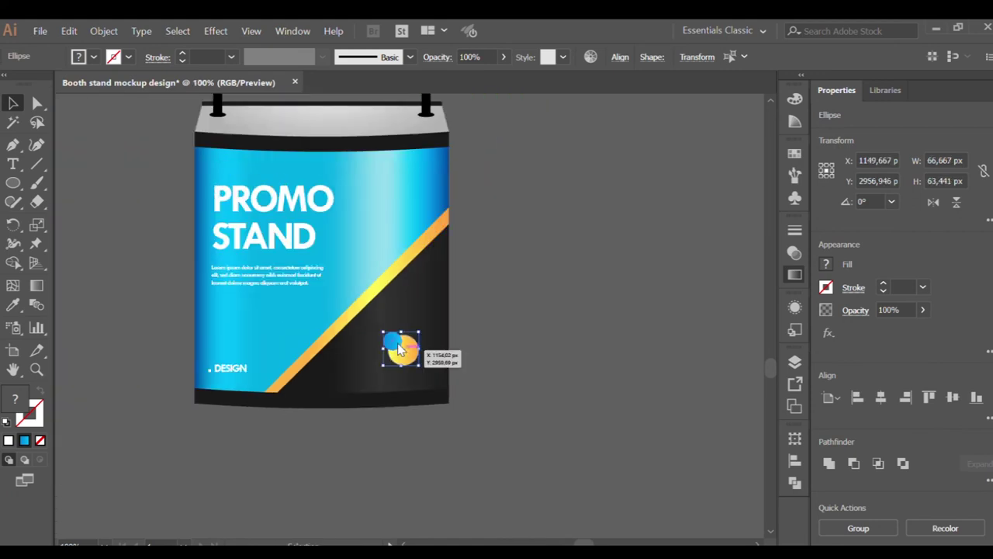
{"action": "scroll", "coordinate": [441, 232], "scroll_direction": "up", "scroll_amount": 3}
{"action": "scroll", "coordinate": [450, 465], "scroll_direction": "down", "scroll_amount": 1}
{"action": "left_click_drag", "start_coordinate": [438, 140], "coordinate": [438, 141]}
{"action": "scroll", "coordinate": [415, 101], "scroll_direction": "up", "scroll_amount": 4}
{"action": "left_click_drag", "start_coordinate": [434, 254], "coordinate": [441, 250]}
{"action": "left_click_drag", "start_coordinate": [458, 319], "coordinate": [452, 314]}
{"action": "mouse_move", "coordinate": [419, 274]}
{"action": "left_mouse_down"}
{"action": "mouse_move", "coordinate": [436, 316]}
{"action": "mouse_move", "coordinate": [435, 295]}
{"action": "left_mouse_up"}
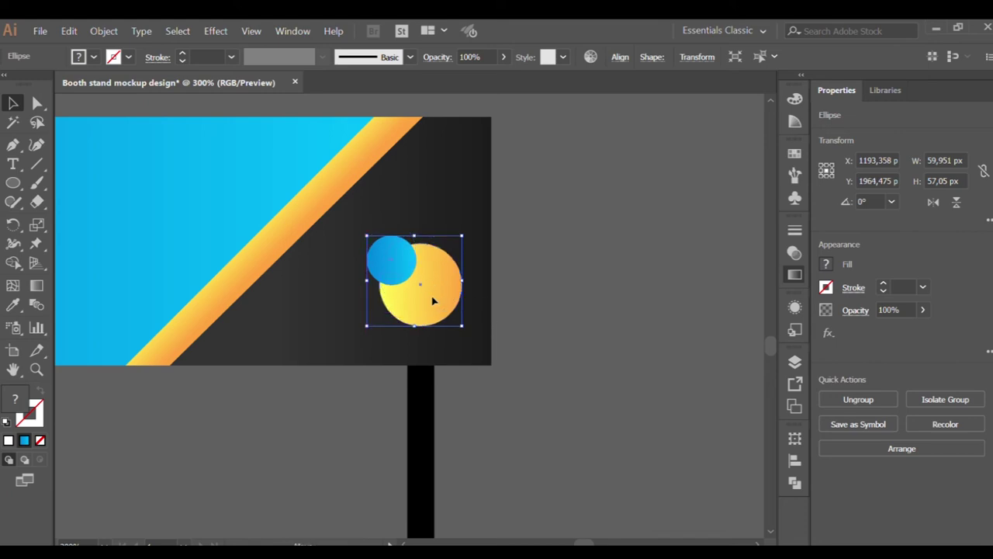
{"action": "left_click", "coordinate": [522, 230]}
{"action": "key", "text": "ctrl+0"}
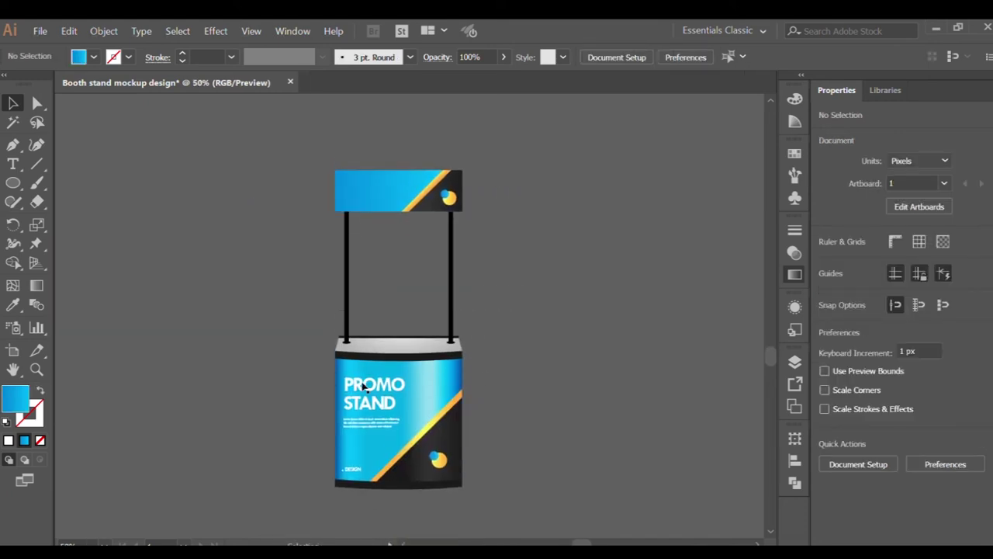
Copy PROMO onto the header banner, extend it to 'PROMO STAND', about 53 pt.
{"action": "left_click_drag", "start_coordinate": [363, 386], "coordinate": [378, 194]}
{"action": "scroll", "coordinate": [386, 195], "scroll_direction": "up", "scroll_amount": 4}
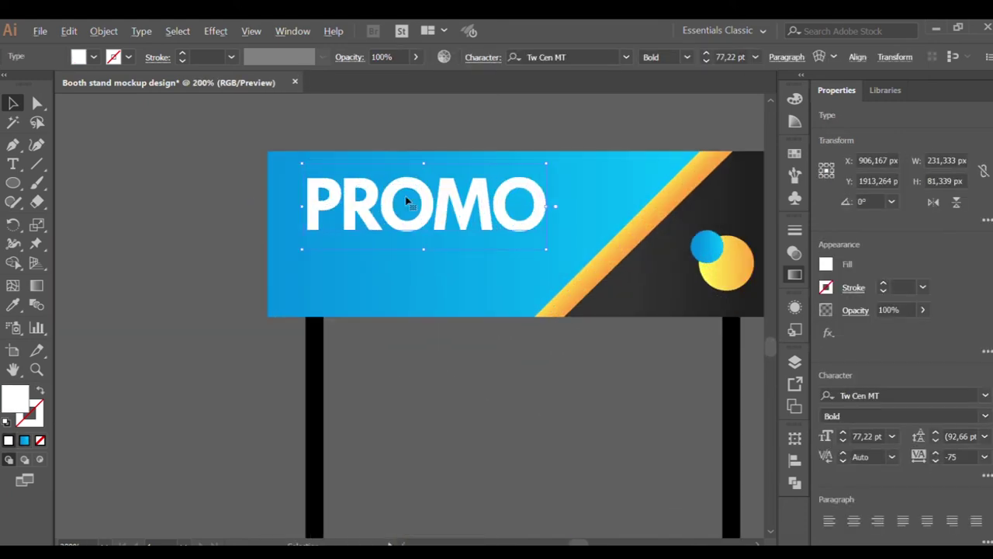
{"action": "left_click_drag", "start_coordinate": [551, 206], "coordinate": [471, 206]}
{"action": "double_click", "coordinate": [452, 204]}
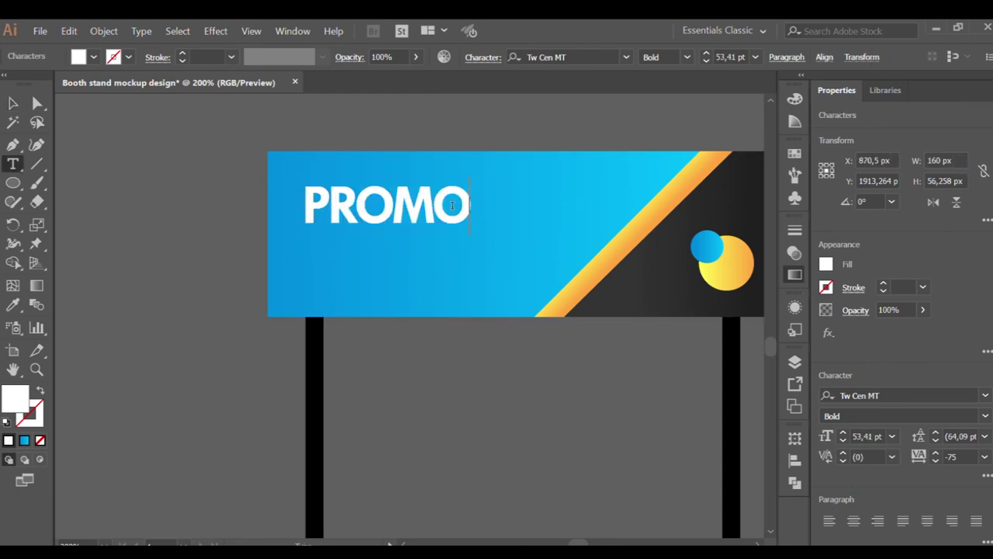
{"action": "type", "text": " STAND"}
{"action": "key", "text": "Escape"}
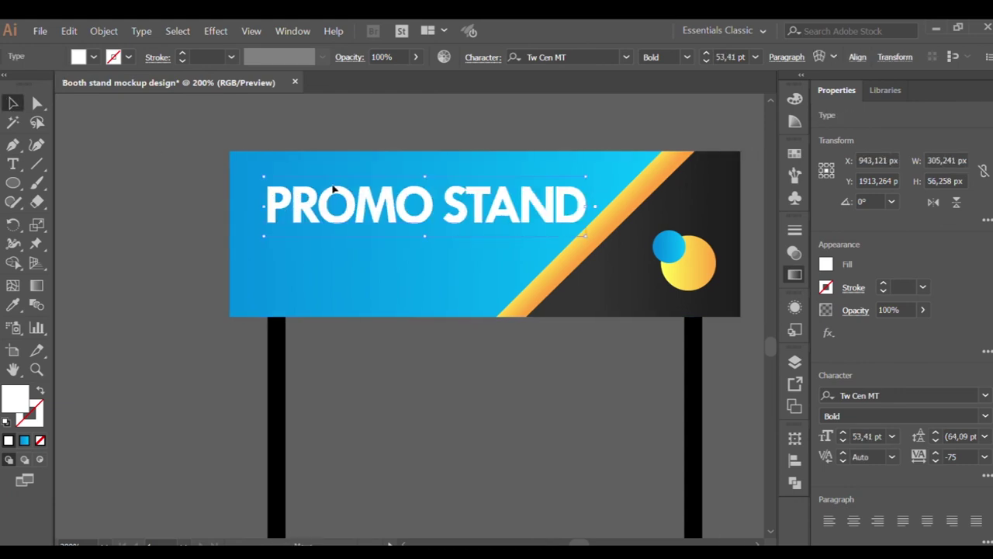
{"action": "left_click_drag", "start_coordinate": [329, 196], "coordinate": [332, 190]}
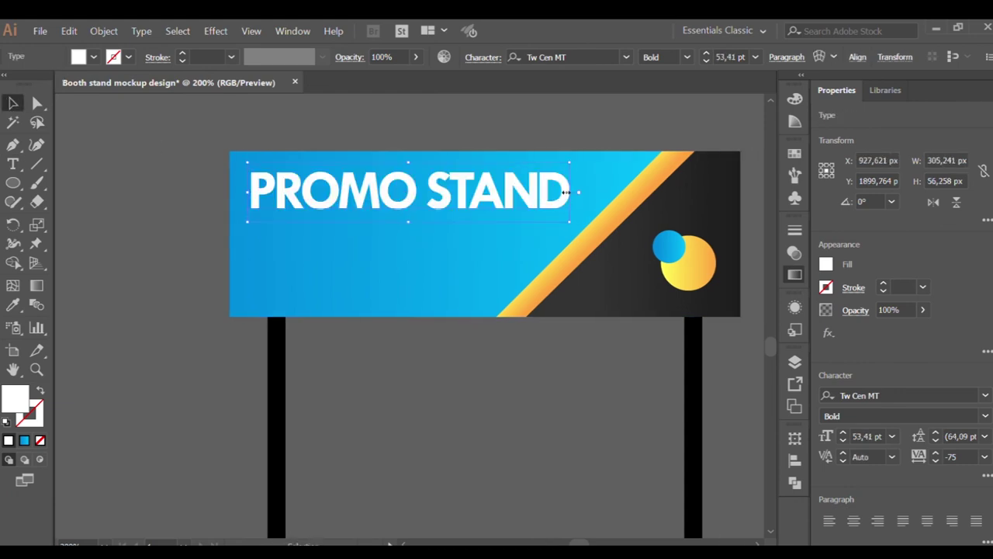
{"action": "left_click_drag", "start_coordinate": [569, 192], "coordinate": [551, 192]}
{"action": "left_click", "coordinate": [414, 122]}
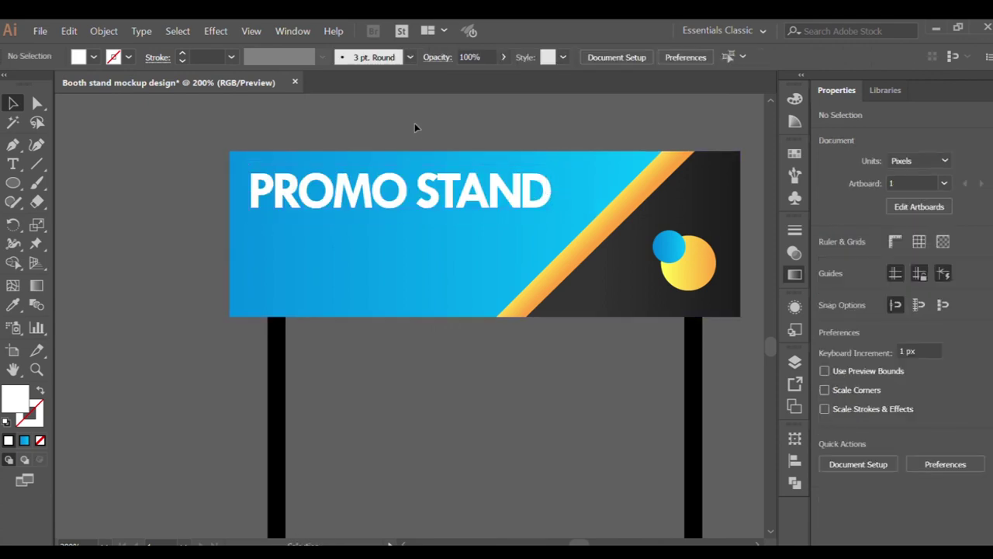
{"action": "key", "text": "ctrl+0"}
Move the DESIGN label onto the banner's lower-left corner.
{"action": "scroll", "coordinate": [371, 436], "scroll_direction": "up", "scroll_amount": 2}
{"action": "left_click", "coordinate": [391, 406]}
{"action": "scroll", "coordinate": [391, 406], "scroll_direction": "down", "scroll_amount": 1}
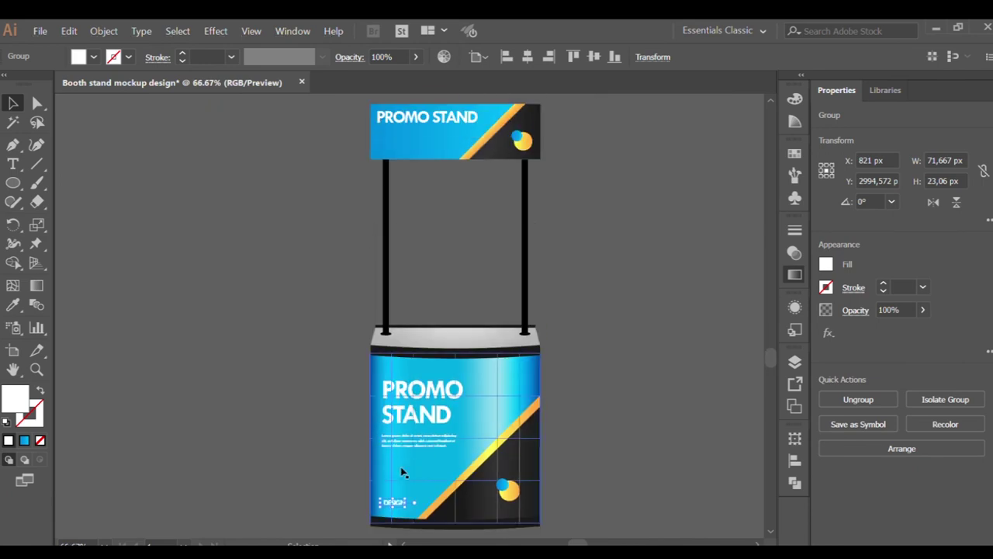
{"action": "left_click_drag", "start_coordinate": [386, 132], "coordinate": [411, 148]}
{"action": "scroll", "coordinate": [411, 147], "scroll_direction": "up", "scroll_amount": 3}
{"action": "scroll", "coordinate": [417, 208], "scroll_direction": "up", "scroll_amount": 2}
{"action": "mouse_move", "coordinate": [407, 323]}
{"action": "left_mouse_down"}
{"action": "mouse_move", "coordinate": [390, 354]}
{"action": "mouse_move", "coordinate": [386, 344]}
{"action": "left_mouse_up"}
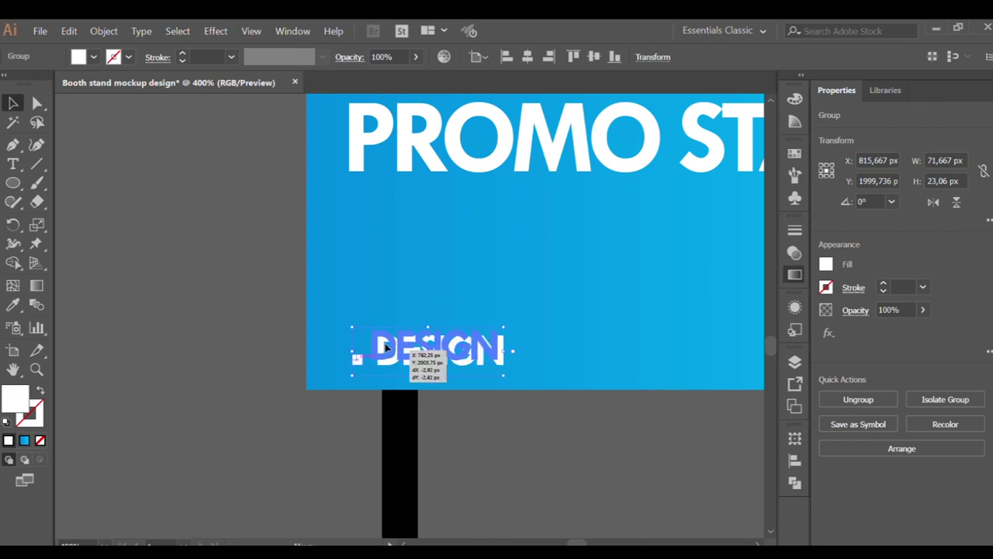
{"action": "left_click", "coordinate": [188, 280]}
{"action": "scroll", "coordinate": [189, 276], "scroll_direction": "down", "scroll_amount": 4}
{"action": "scroll", "coordinate": [189, 276], "scroll_direction": "down", "scroll_amount": 1}
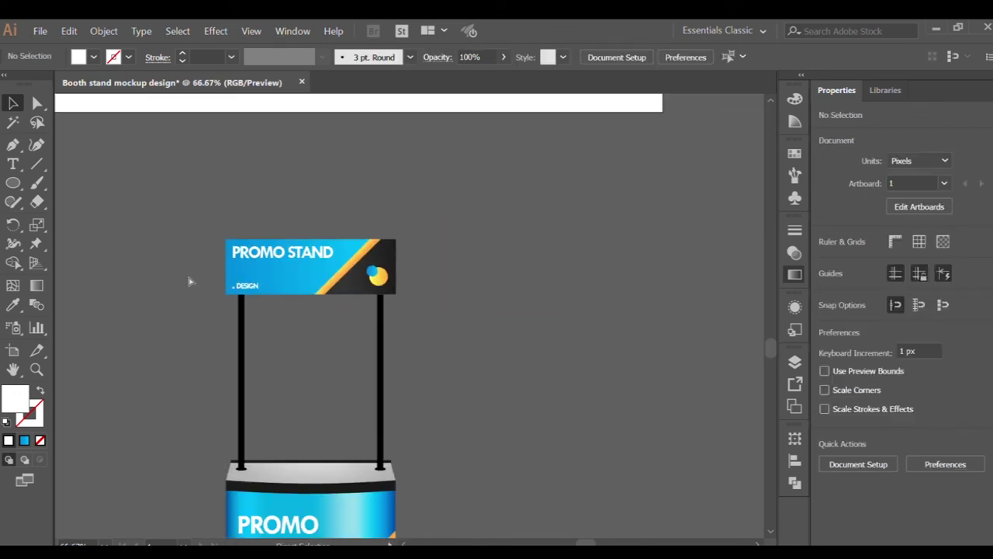
{"action": "scroll", "coordinate": [189, 276], "scroll_direction": "down", "scroll_amount": 2}
Centre the whole booth stand vertically on the artboard.
{"action": "left_click", "coordinate": [333, 357]}
{"action": "scroll", "coordinate": [419, 128], "scroll_direction": "up", "scroll_amount": 2}
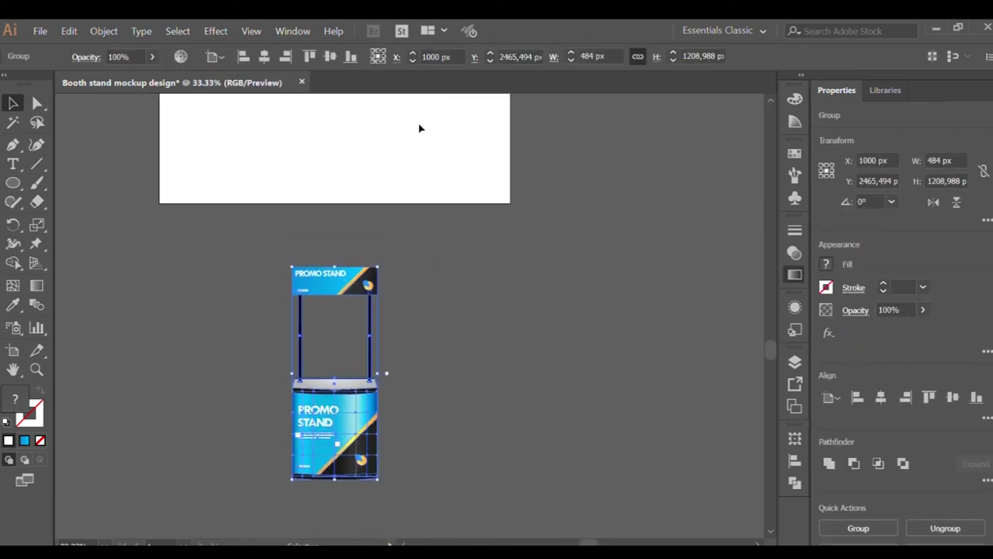
{"action": "left_click", "coordinate": [329, 56]}
{"action": "left_click", "coordinate": [324, 269]}
{"action": "scroll", "coordinate": [324, 269], "scroll_direction": "up", "scroll_amount": 5}
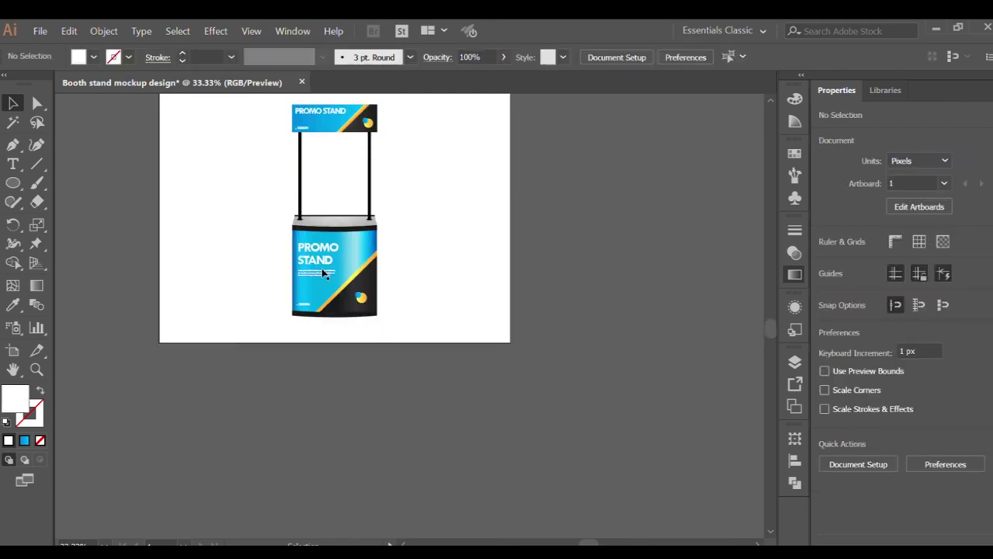
{"action": "scroll", "coordinate": [324, 269], "scroll_direction": "up", "scroll_amount": 3}
Draw a rectangle covering the artboard and send it behind the stand.
{"action": "key", "text": "m"}
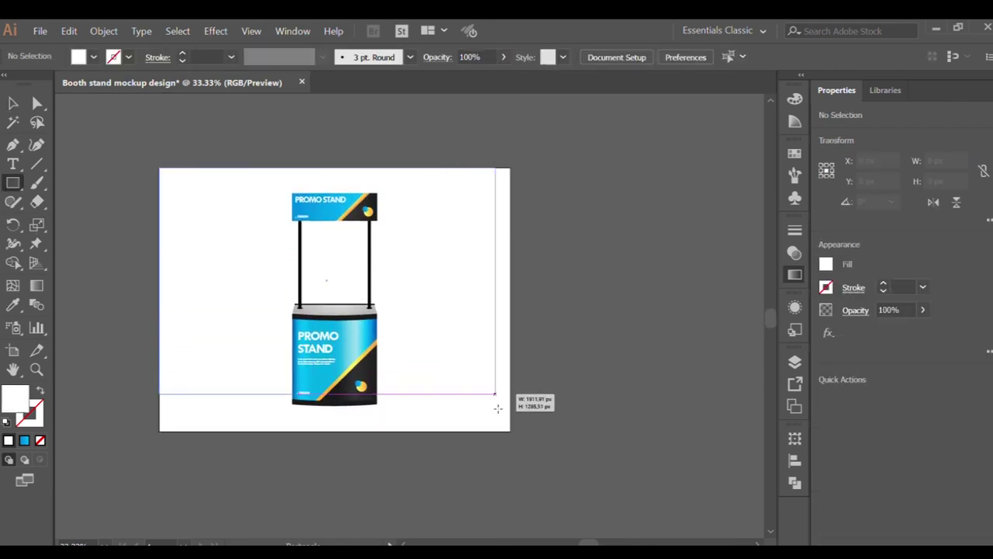
{"action": "left_click_drag", "start_coordinate": [158, 165], "coordinate": [510, 432]}
{"action": "key", "text": "v"}
{"action": "key", "text": "ctrl+shift+bracketleft"}
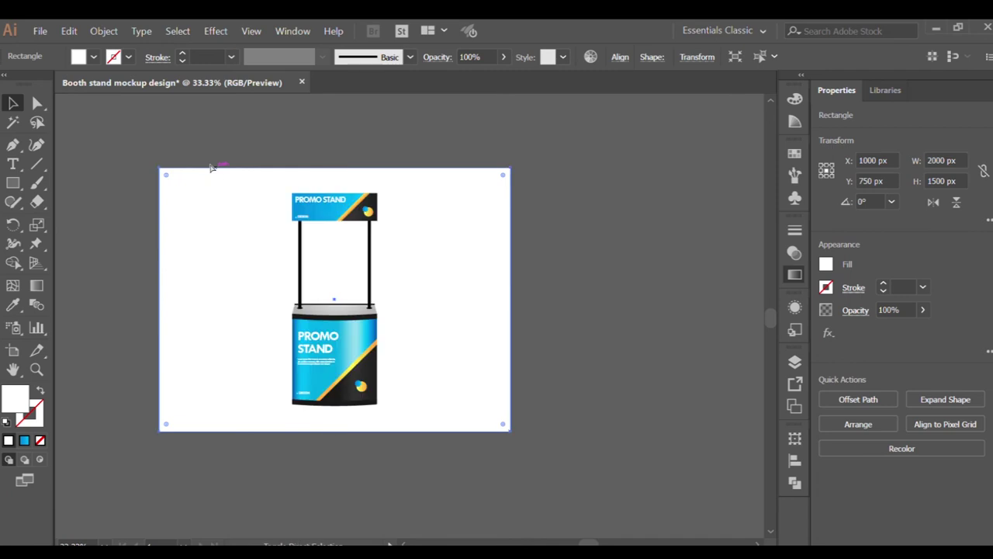
{"action": "scroll", "coordinate": [279, 269], "scroll_direction": "up", "scroll_amount": 1}
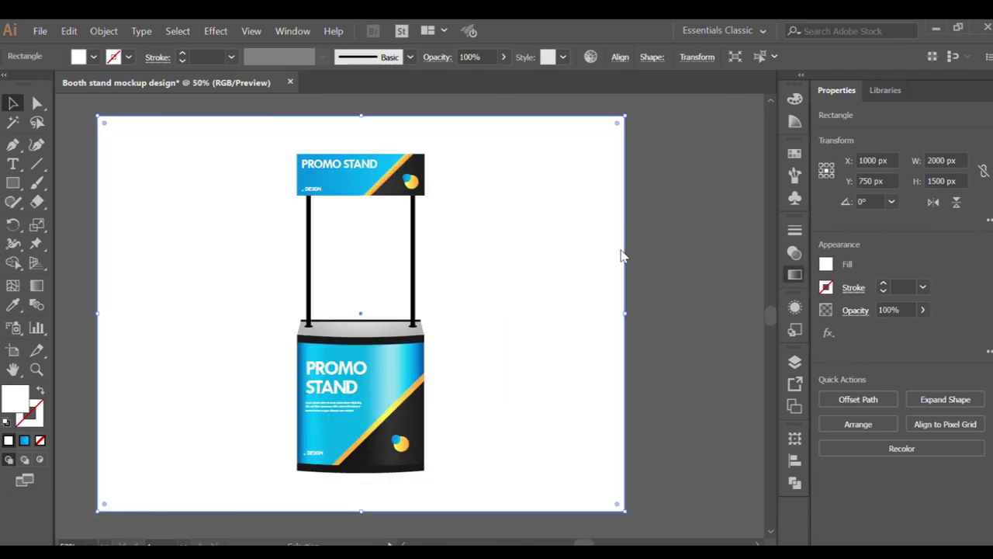
Fill the background with a radial gradient flattened into a wide grey ellipse.
{"action": "key", "text": "period"}
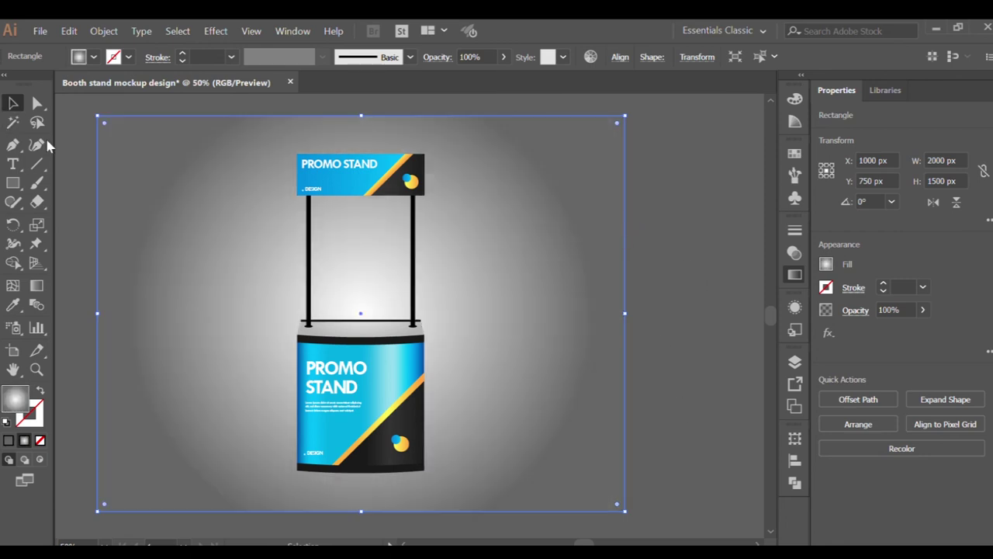
{"action": "key", "text": "g"}
{"action": "key", "text": "ctrl+minus"}
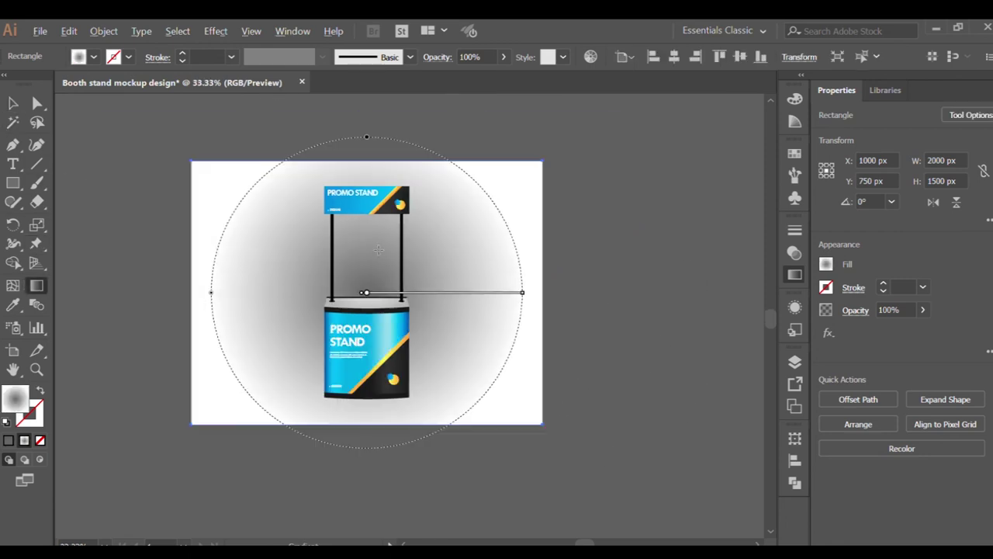
{"action": "left_click_drag", "start_coordinate": [362, 136], "coordinate": [366, 270]}
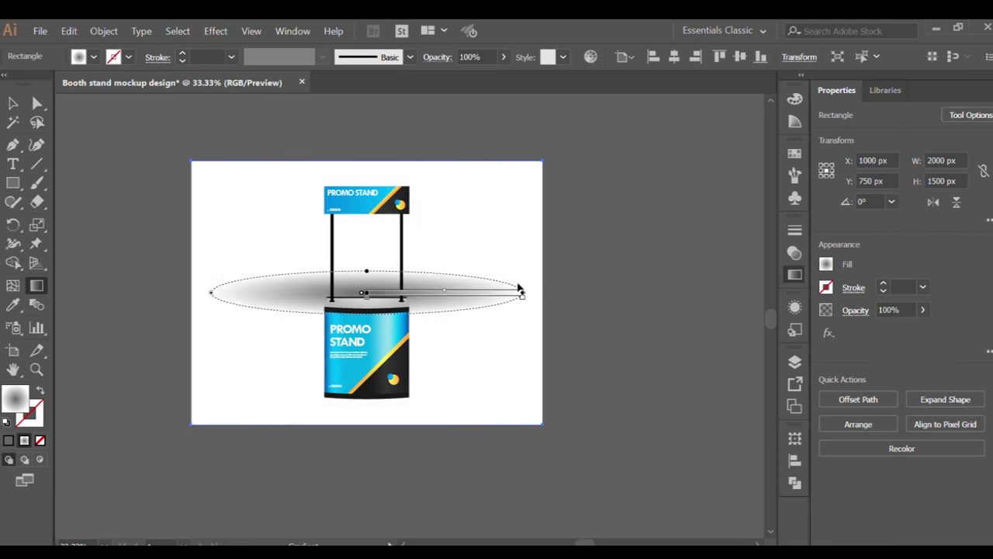
{"action": "mouse_move", "coordinate": [522, 292]}
{"action": "left_mouse_down"}
{"action": "mouse_move", "coordinate": [393, 289]}
{"action": "mouse_move", "coordinate": [442, 286]}
{"action": "left_mouse_up"}
Move the grey shadow ellipse down to the counter's base and adjust its spread.
{"action": "left_click_drag", "start_coordinate": [364, 292], "coordinate": [361, 388]}
{"action": "scroll", "coordinate": [398, 406], "scroll_direction": "up", "scroll_amount": 2}
{"action": "scroll", "coordinate": [399, 407], "scroll_direction": "up", "scroll_amount": 2}
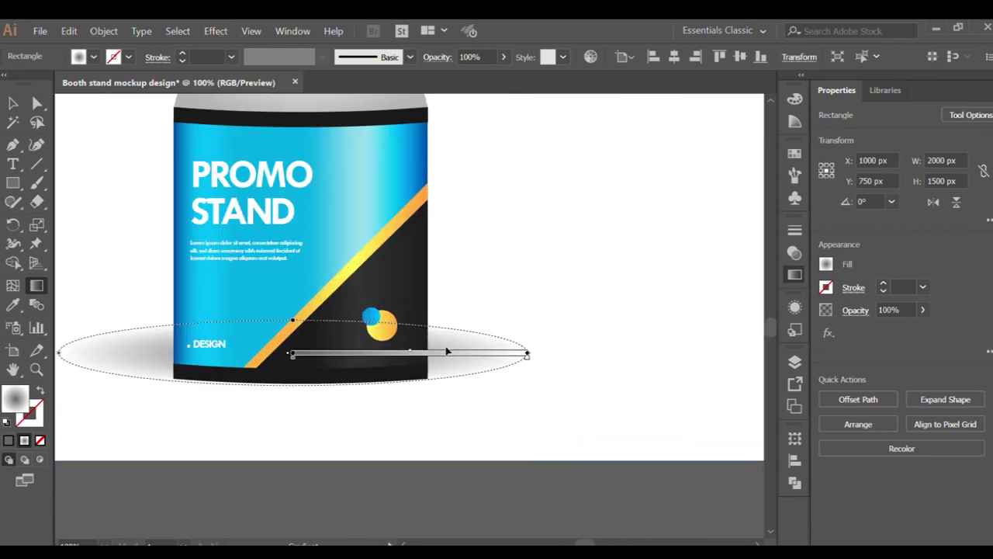
{"action": "left_click_drag", "start_coordinate": [447, 357], "coordinate": [453, 357]}
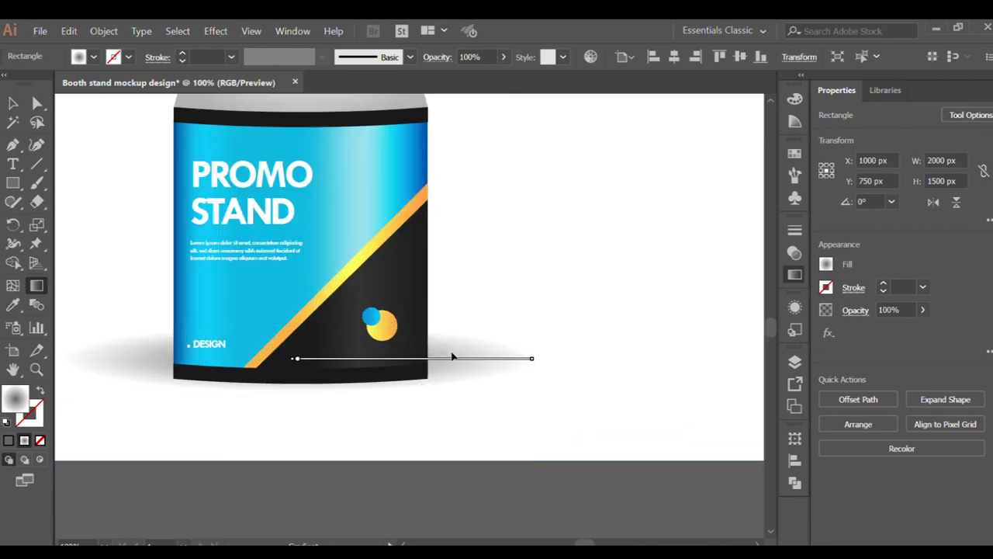
{"action": "scroll", "coordinate": [453, 357], "scroll_direction": "down", "scroll_amount": 1}
{"action": "scroll", "coordinate": [453, 356], "scroll_direction": "down", "scroll_amount": 1}
{"action": "key", "text": "v"}
{"action": "left_click", "coordinate": [220, 227]}
{"action": "scroll", "coordinate": [434, 422], "scroll_direction": "down", "scroll_amount": 2}
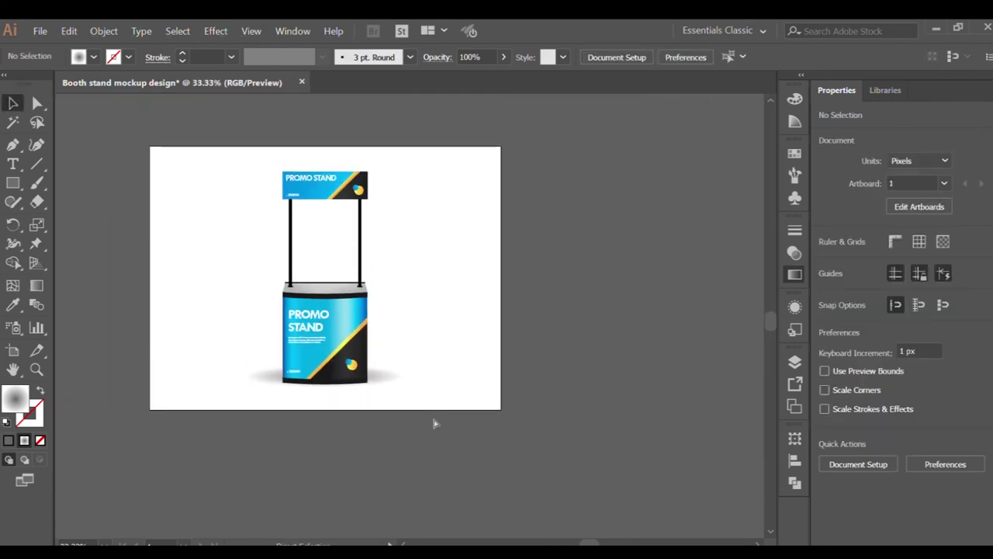
{"action": "scroll", "coordinate": [673, 268], "scroll_direction": "up", "scroll_amount": 1}
{"action": "scroll", "coordinate": [673, 268], "scroll_direction": "down", "scroll_amount": 1}
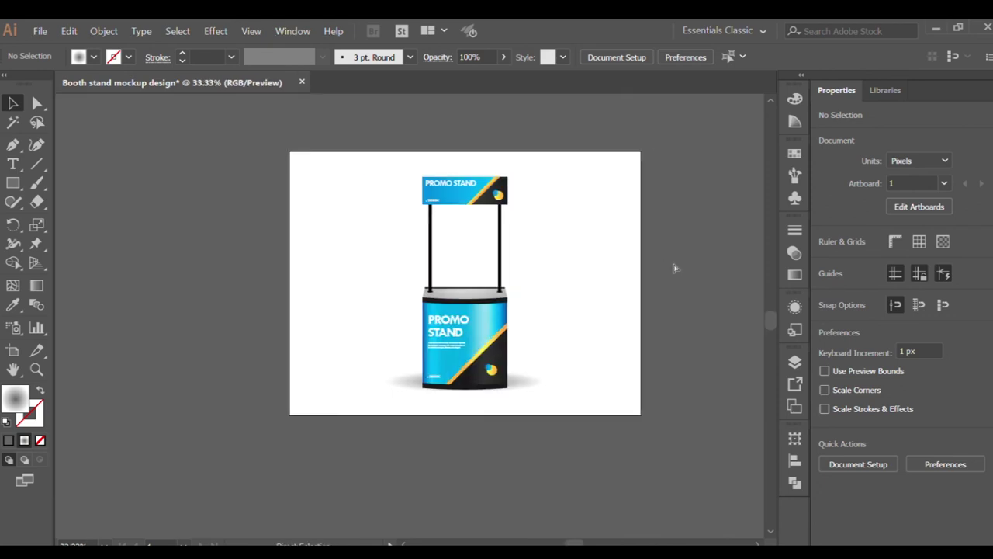
Trim the left pole's base piece so it spans down to the counter ellipse edge.
{"action": "scroll", "coordinate": [674, 267], "scroll_direction": "up", "scroll_amount": 1}
{"action": "scroll", "coordinate": [347, 307], "scroll_direction": "up", "scroll_amount": 1}
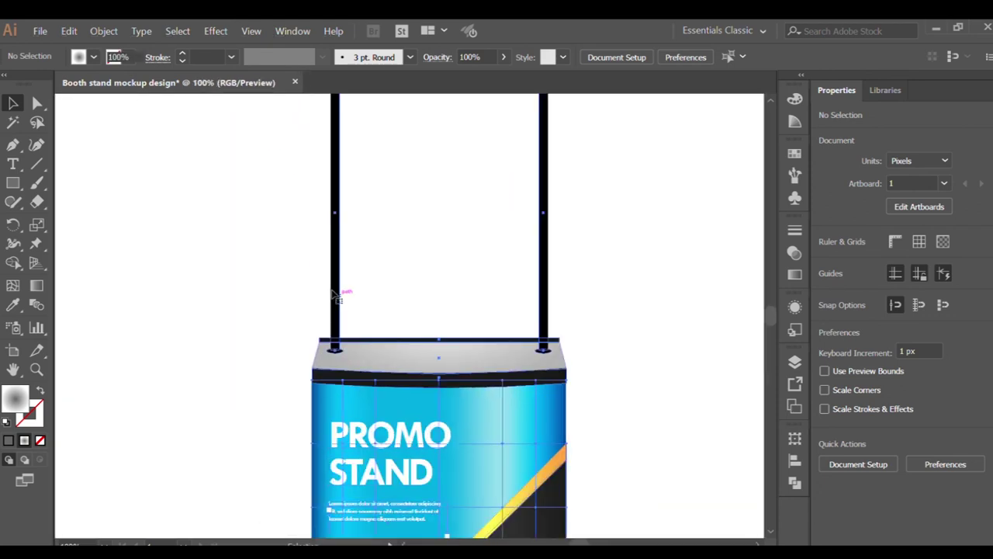
{"action": "left_click", "coordinate": [336, 291]}
{"action": "scroll", "coordinate": [356, 381], "scroll_direction": "up", "scroll_amount": 1}
{"action": "scroll", "coordinate": [357, 381], "scroll_direction": "down", "scroll_amount": 1}
{"action": "scroll", "coordinate": [333, 272], "scroll_direction": "down", "scroll_amount": 1}
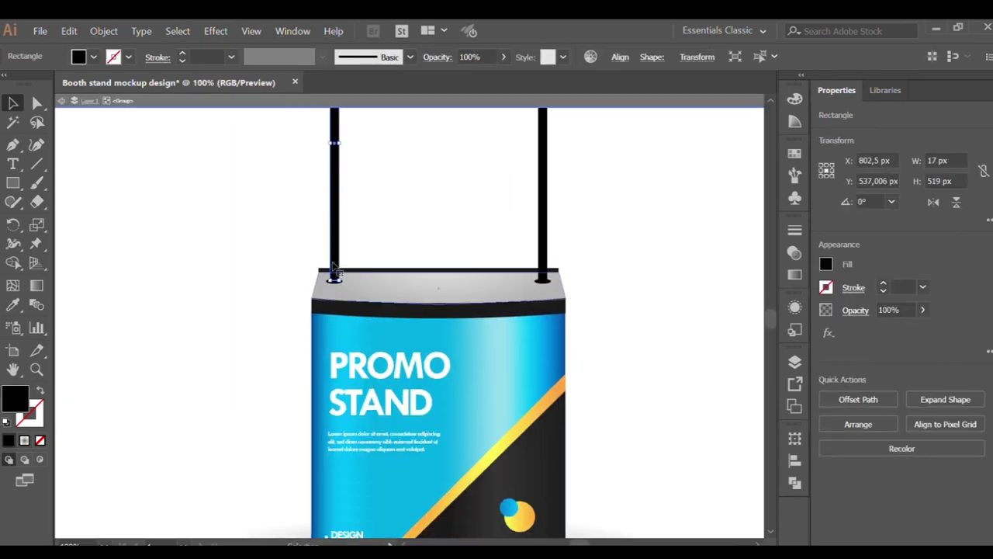
{"action": "scroll", "coordinate": [344, 215], "scroll_direction": "up", "scroll_amount": 2}
{"action": "scroll", "coordinate": [337, 163], "scroll_direction": "up", "scroll_amount": 2}
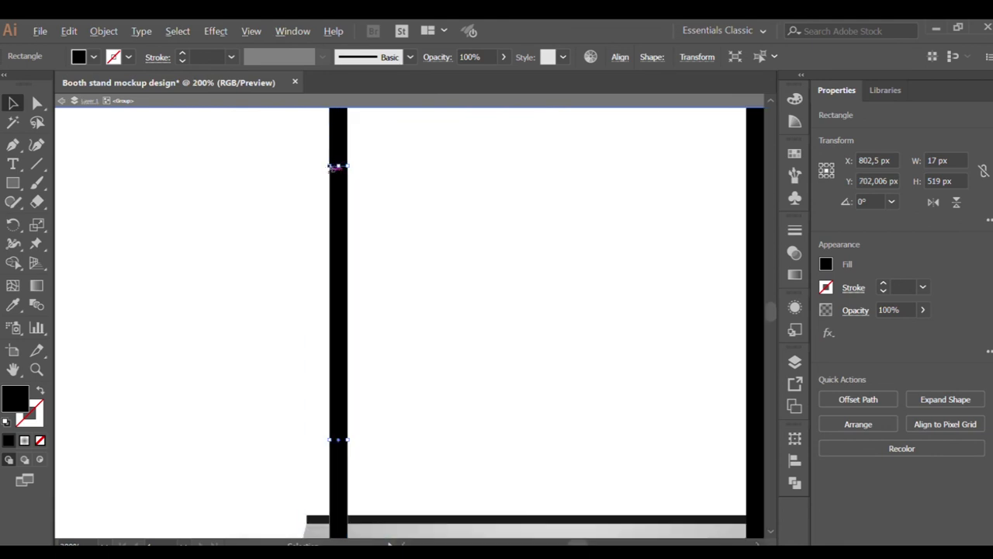
{"action": "scroll", "coordinate": [333, 395], "scroll_direction": "down", "scroll_amount": 1}
{"action": "left_click_drag", "start_coordinate": [339, 314], "coordinate": [326, 341]}
{"action": "left_click_drag", "start_coordinate": [337, 233], "coordinate": [337, 318]}
{"action": "scroll", "coordinate": [334, 450], "scroll_direction": "up", "scroll_amount": 1}
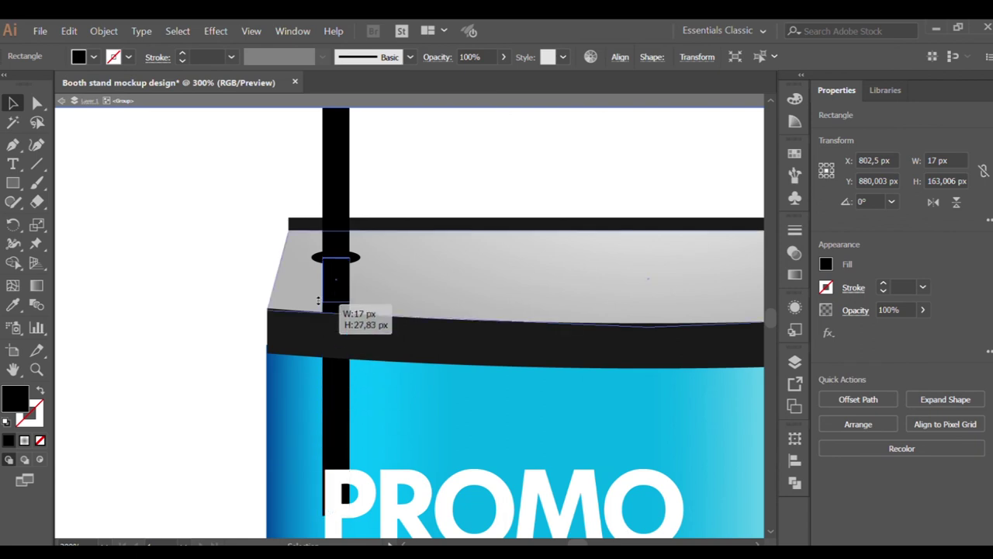
{"action": "left_click_drag", "start_coordinate": [335, 511], "coordinate": [336, 322]}
{"action": "scroll", "coordinate": [745, 323], "scroll_direction": "right", "scroll_amount": 2}
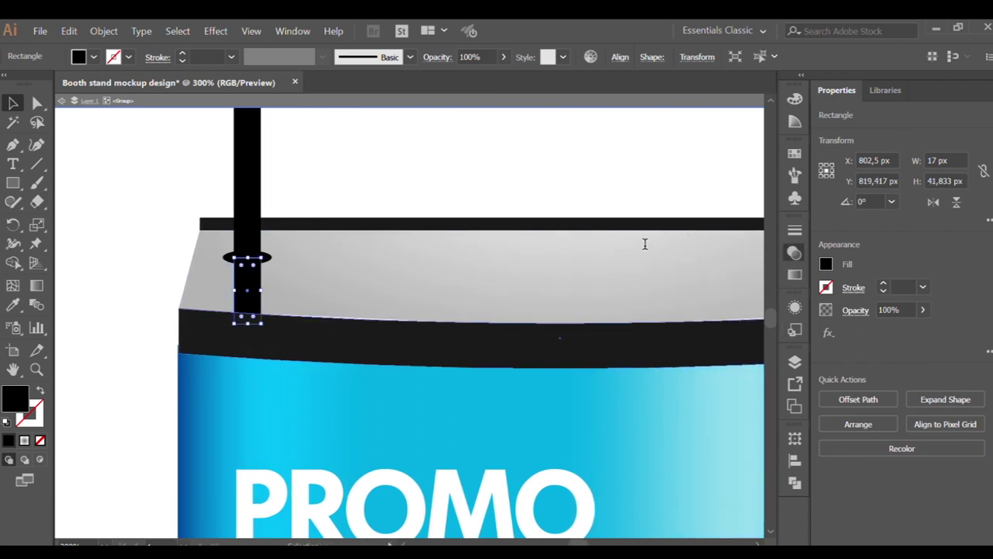
Try a gradient fill on the tall left pole, then revert it to solid black.
{"action": "left_click", "coordinate": [247, 170]}
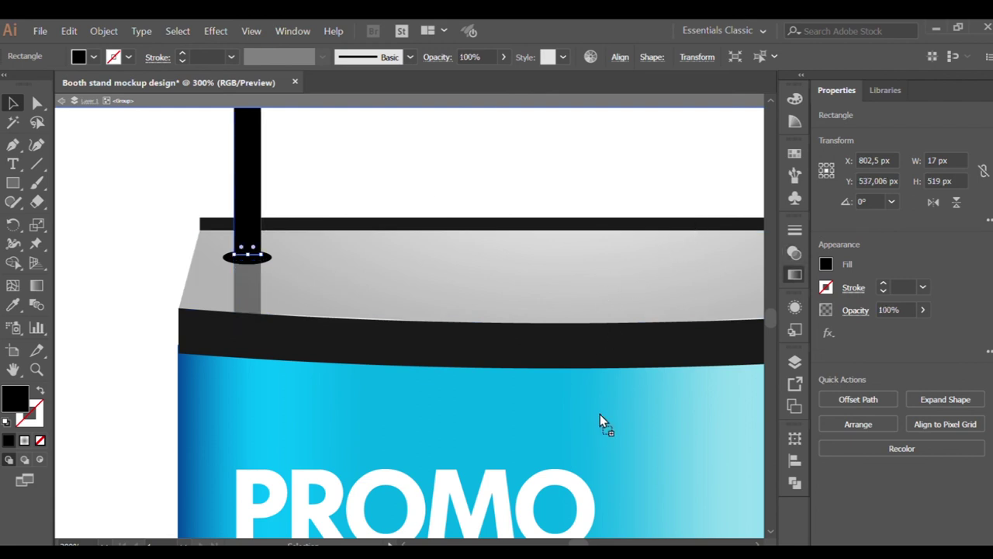
{"action": "key", "text": "period"}
{"action": "key", "text": "comma"}
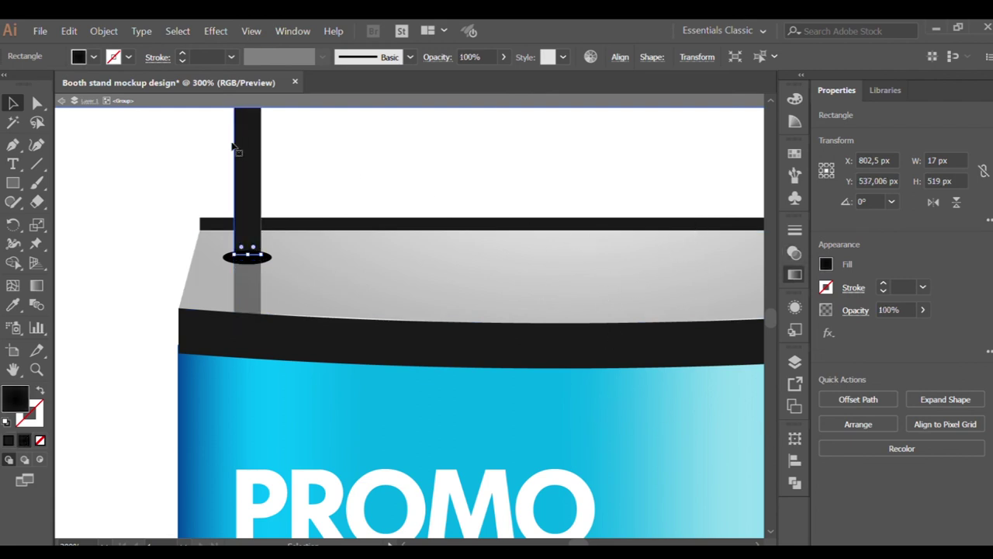
{"action": "key", "text": "ctrl+minus"}
{"action": "key", "text": "ctrl+minus"}
Select the right pole and the ellipse at its base, briefly sampling colours.
{"action": "left_click", "coordinate": [532, 199]}
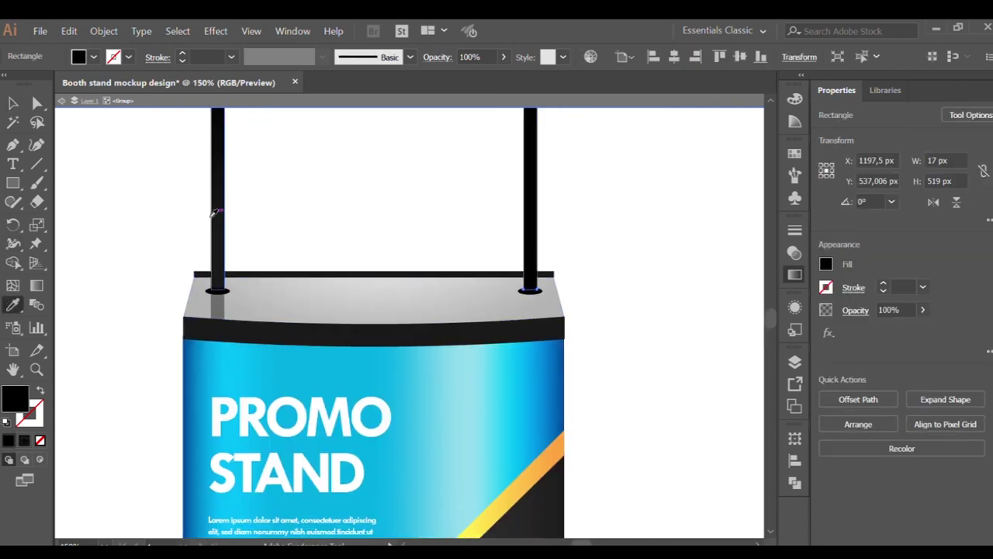
{"action": "scroll", "coordinate": [246, 277], "scroll_direction": "up", "scroll_amount": 2}
{"action": "scroll", "coordinate": [532, 321], "scroll_direction": "right", "scroll_amount": 3}
{"action": "left_click", "coordinate": [562, 304]}
{"action": "key", "text": "i"}
{"action": "key", "text": "v"}
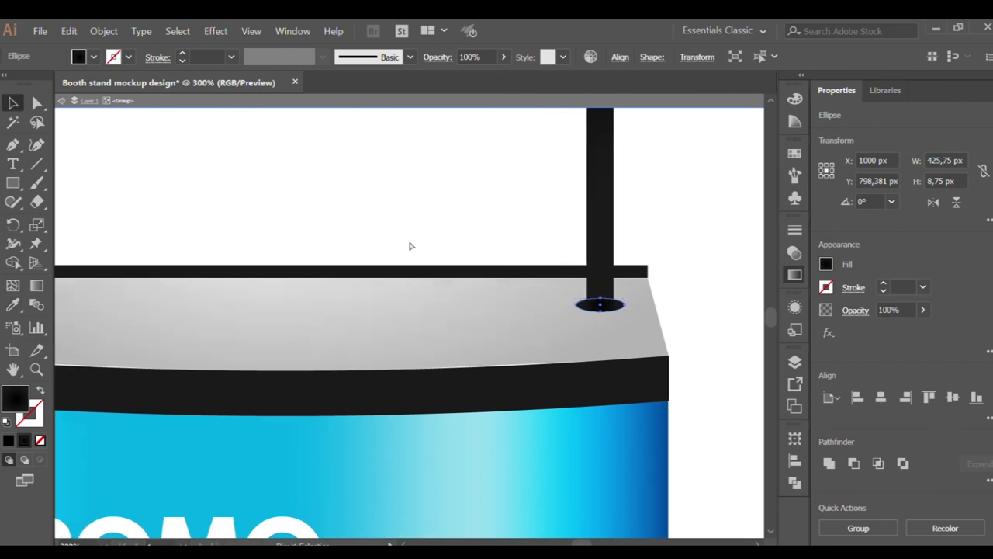
{"action": "scroll", "coordinate": [173, 296], "scroll_direction": "left", "scroll_amount": 10}
{"action": "key", "text": "ctrl+minus"}
{"action": "scroll", "coordinate": [492, 244], "scroll_direction": "right", "scroll_amount": 3}
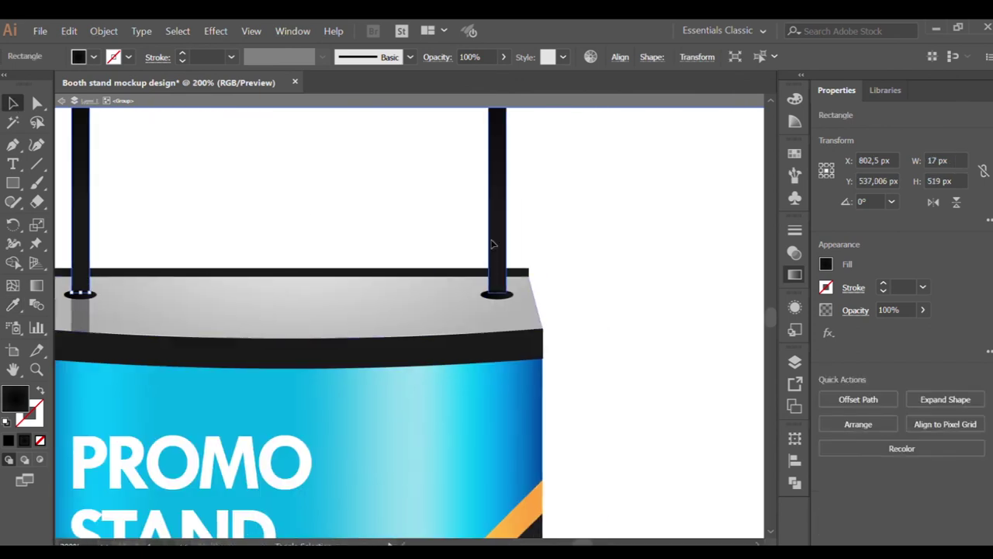
Copy the left pole's semi-transparent base segment across to the right pole.
{"action": "left_click", "coordinate": [491, 244], "text": "shift"}
{"action": "left_click", "coordinate": [520, 206]}
{"action": "scroll", "coordinate": [128, 314], "scroll_direction": "left", "scroll_amount": 2}
{"action": "left_click_drag", "start_coordinate": [131, 316], "coordinate": [544, 332]}
Zoom out to fit the whole stand in view and select the stand group.
{"action": "key", "text": "ctrl+minus"}
{"action": "key", "text": "ctrl+minus"}
{"action": "key", "text": "ctrl+minus"}
{"action": "key", "text": "ctrl+minus"}
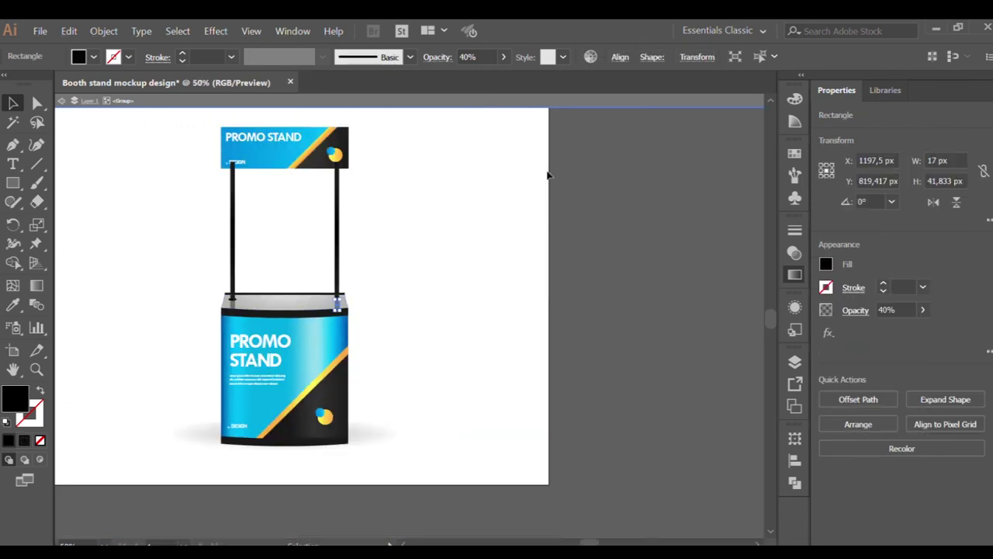
{"action": "left_click", "coordinate": [481, 206]}
{"action": "scroll", "coordinate": [482, 206], "scroll_direction": "left", "scroll_amount": 2}
{"action": "key", "text": "ctrl+minus"}
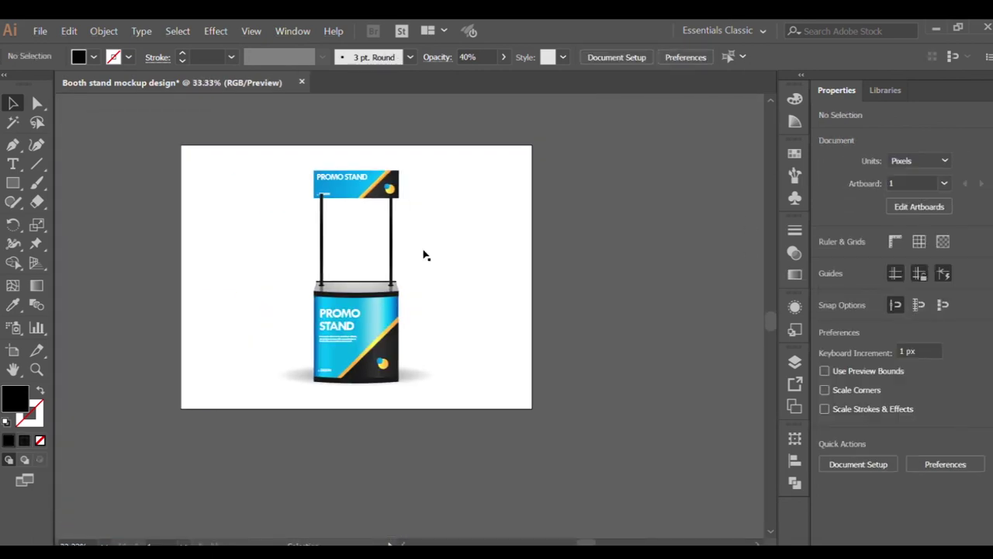
{"action": "key", "text": "ctrl+plus"}
{"action": "scroll", "coordinate": [679, 268], "scroll_direction": "down", "scroll_amount": 1}
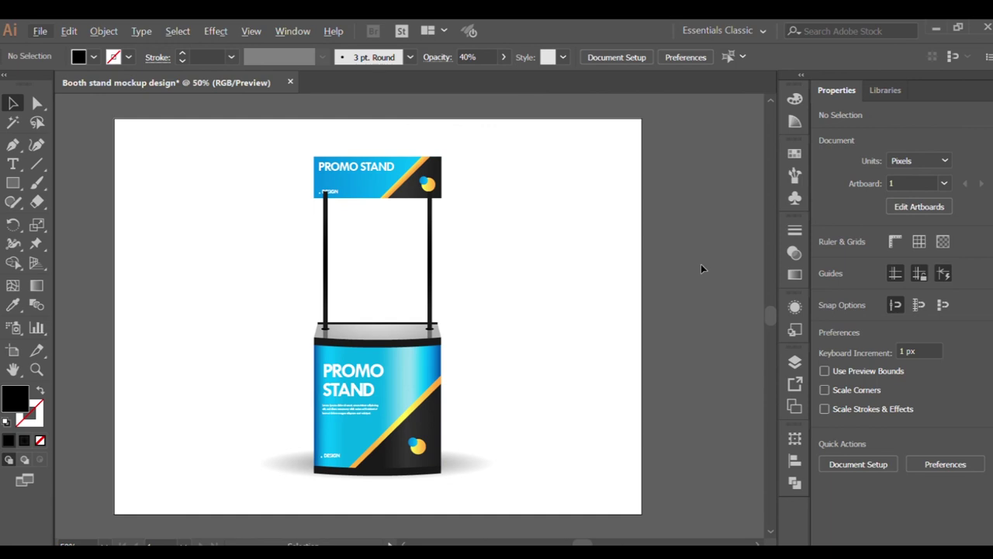
{"action": "left_click", "coordinate": [373, 183]}
{"action": "scroll", "coordinate": [370, 186], "scroll_direction": "up", "scroll_amount": 3}
{"action": "double_click", "coordinate": [326, 189]}
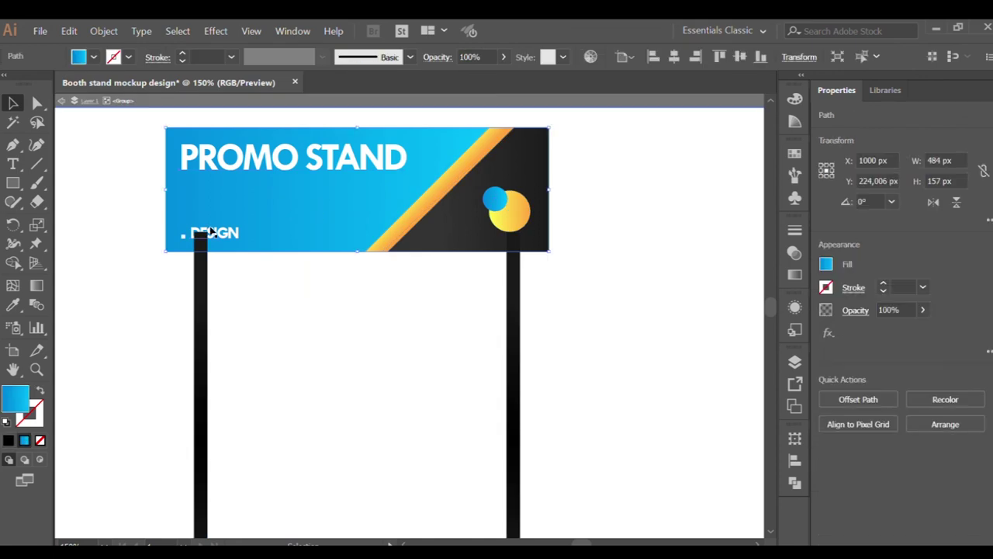
{"action": "key", "text": "ctrl+a"}
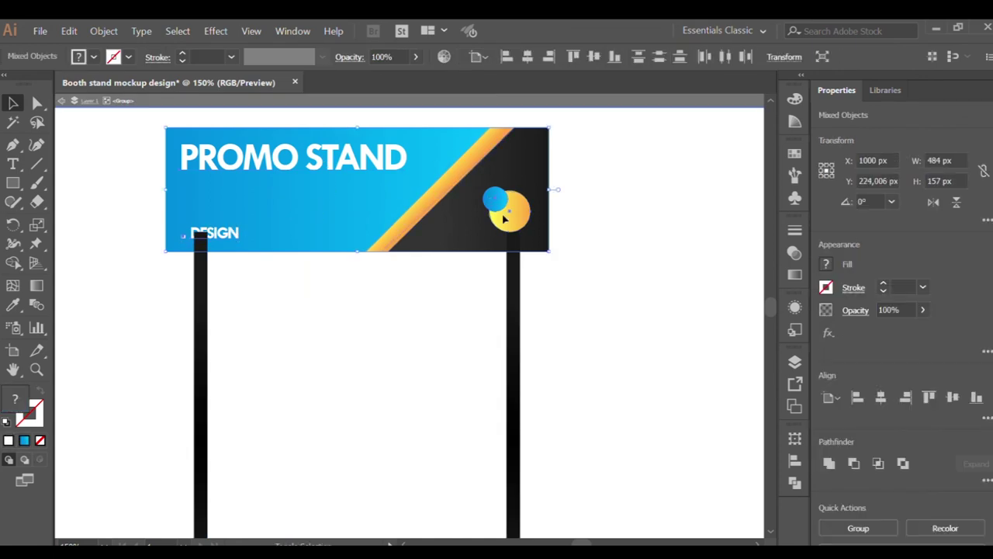
{"action": "scroll", "coordinate": [505, 220], "scroll_direction": "down", "scroll_amount": 3}
{"action": "scroll", "coordinate": [479, 246], "scroll_direction": "down", "scroll_amount": 1}
{"action": "double_click", "coordinate": [492, 146]}
{"action": "scroll", "coordinate": [642, 187], "scroll_direction": "right", "scroll_amount": 1}
{"action": "scroll", "coordinate": [642, 186], "scroll_direction": "down", "scroll_amount": 1}
{"action": "scroll", "coordinate": [642, 186], "scroll_direction": "right", "scroll_amount": 1}
{"action": "scroll", "coordinate": [642, 186], "scroll_direction": "right", "scroll_amount": 1}
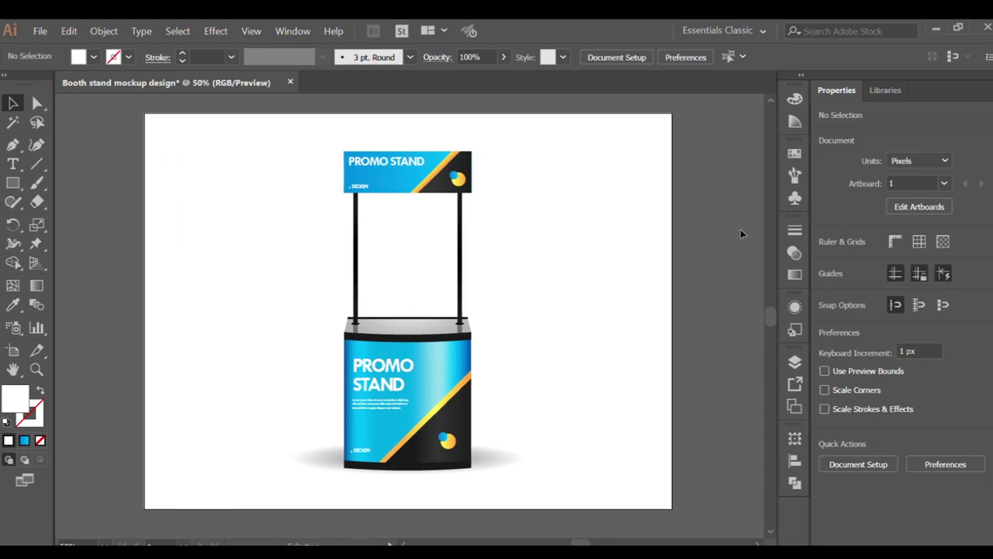